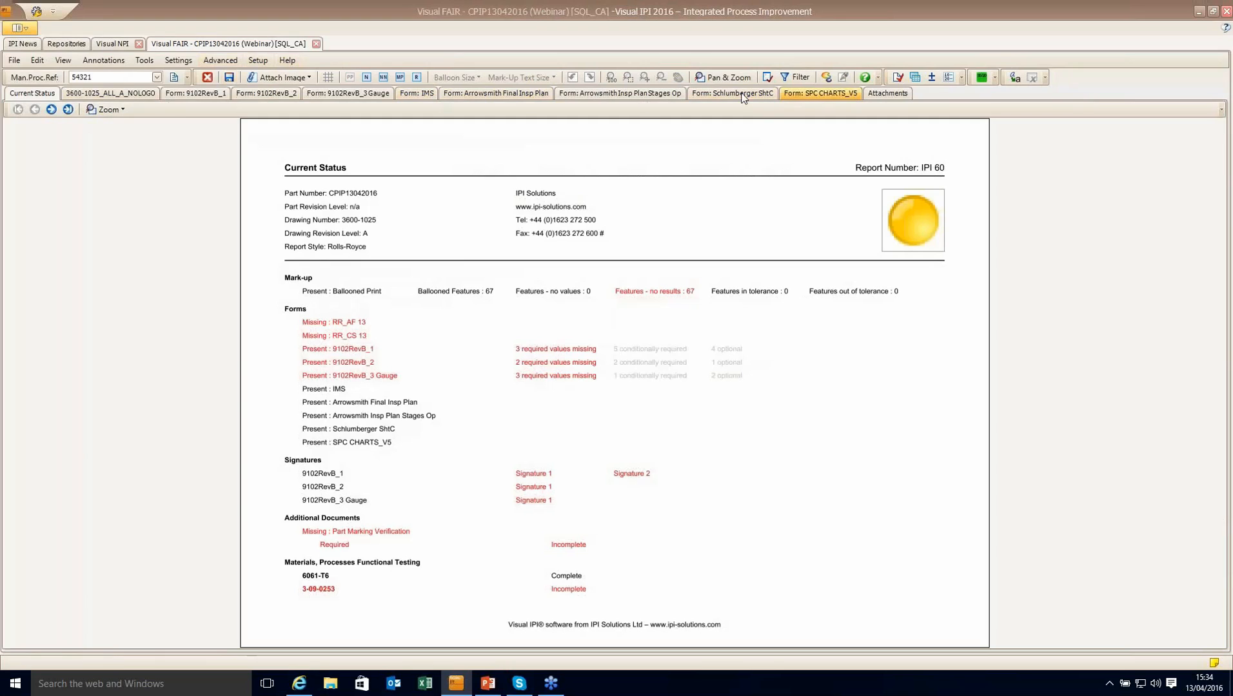
Step: Review the ballooned drawing 3600-1025, the Inspection Method Sheet and the two Arrowsmith inspection plan forms
click(129, 95)
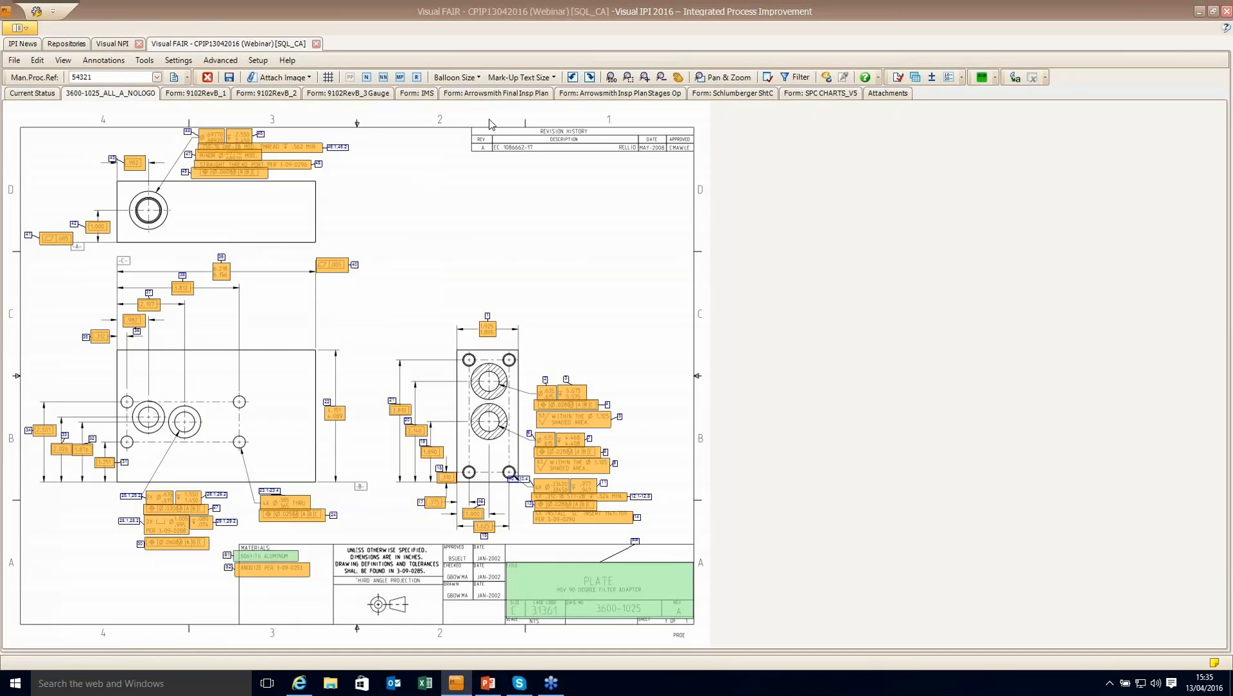
click(424, 95)
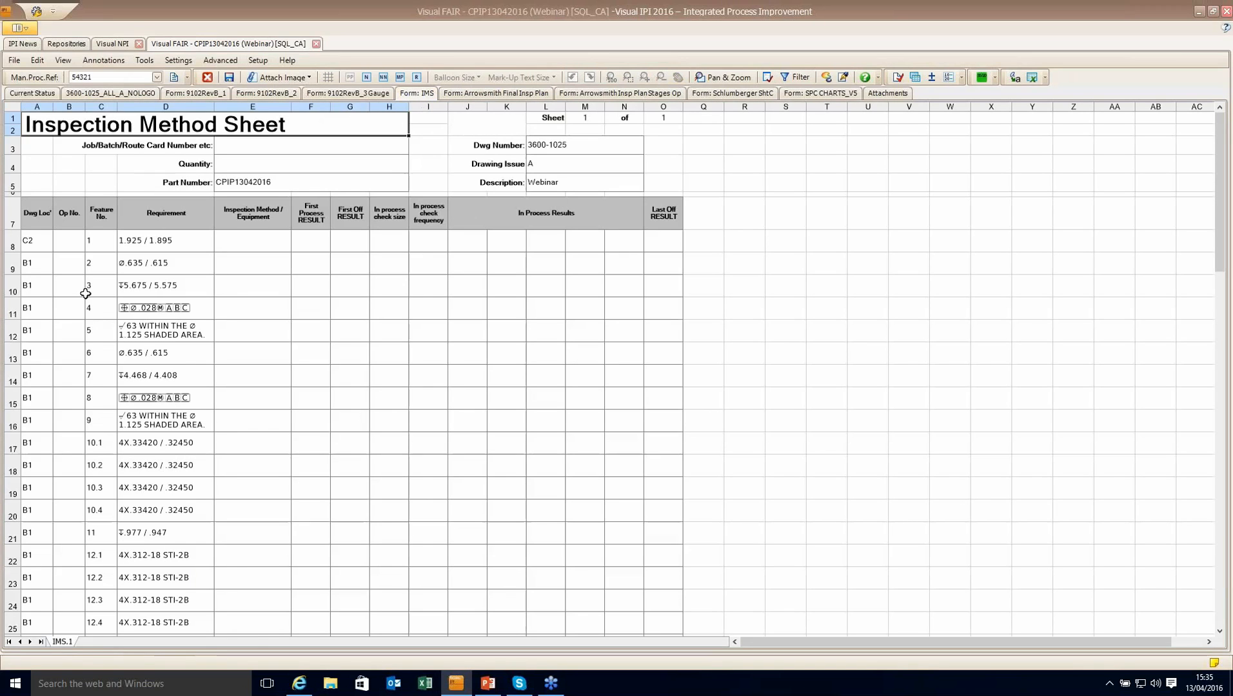
click(66, 239)
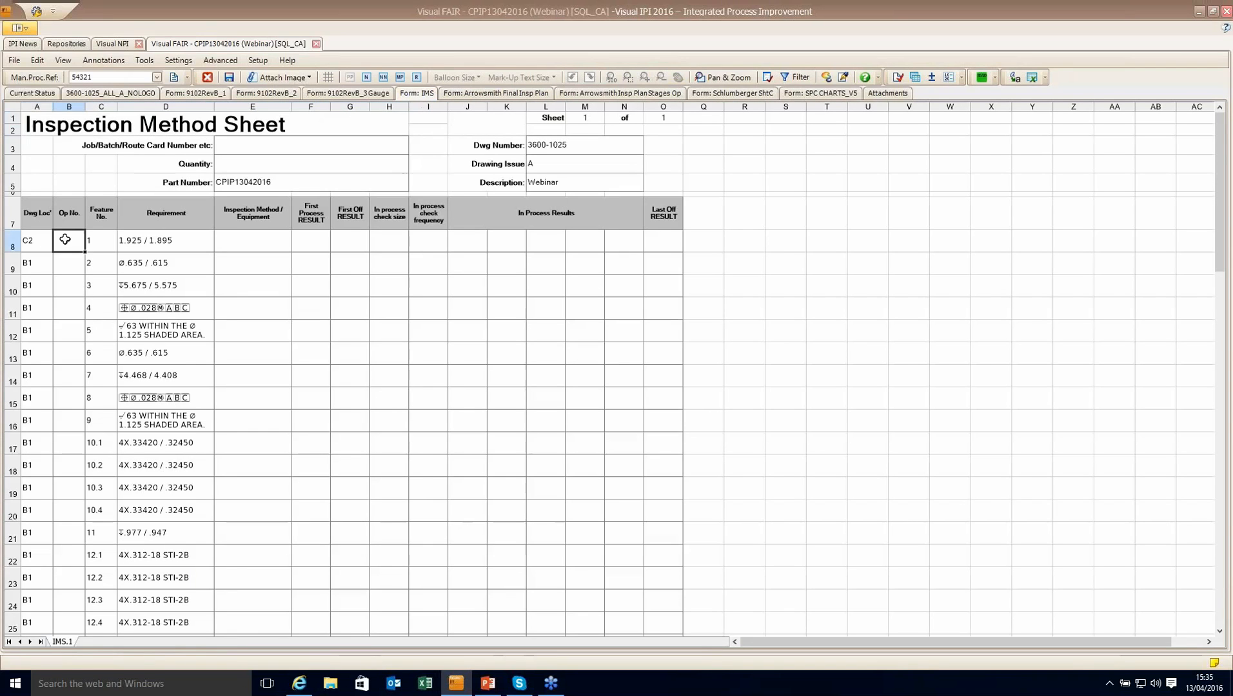
scroll(55, 248, down, 7)
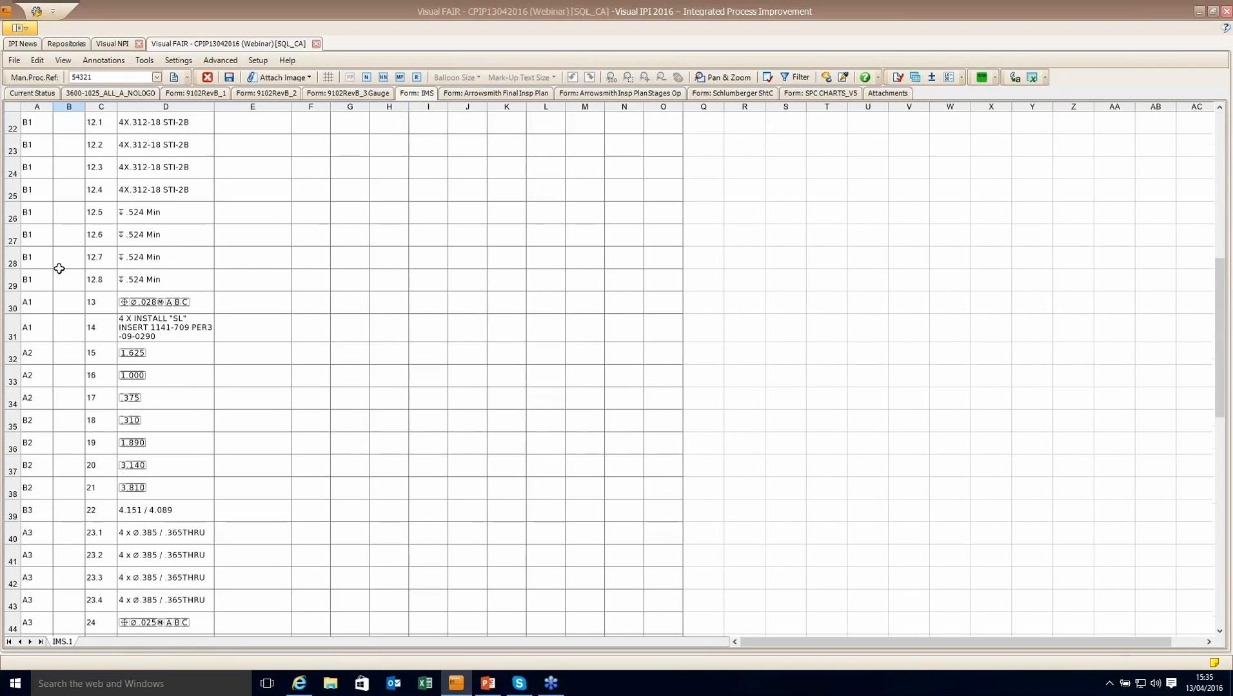
scroll(59, 269, down, 7)
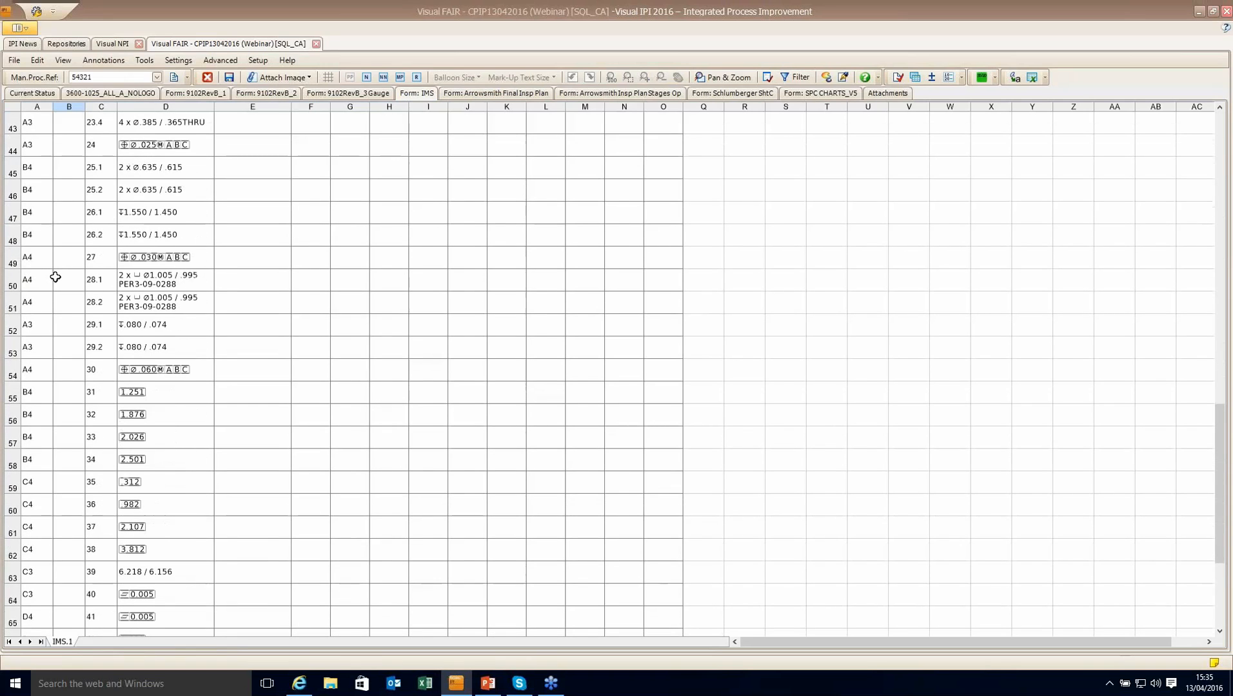
scroll(56, 277, up, 12)
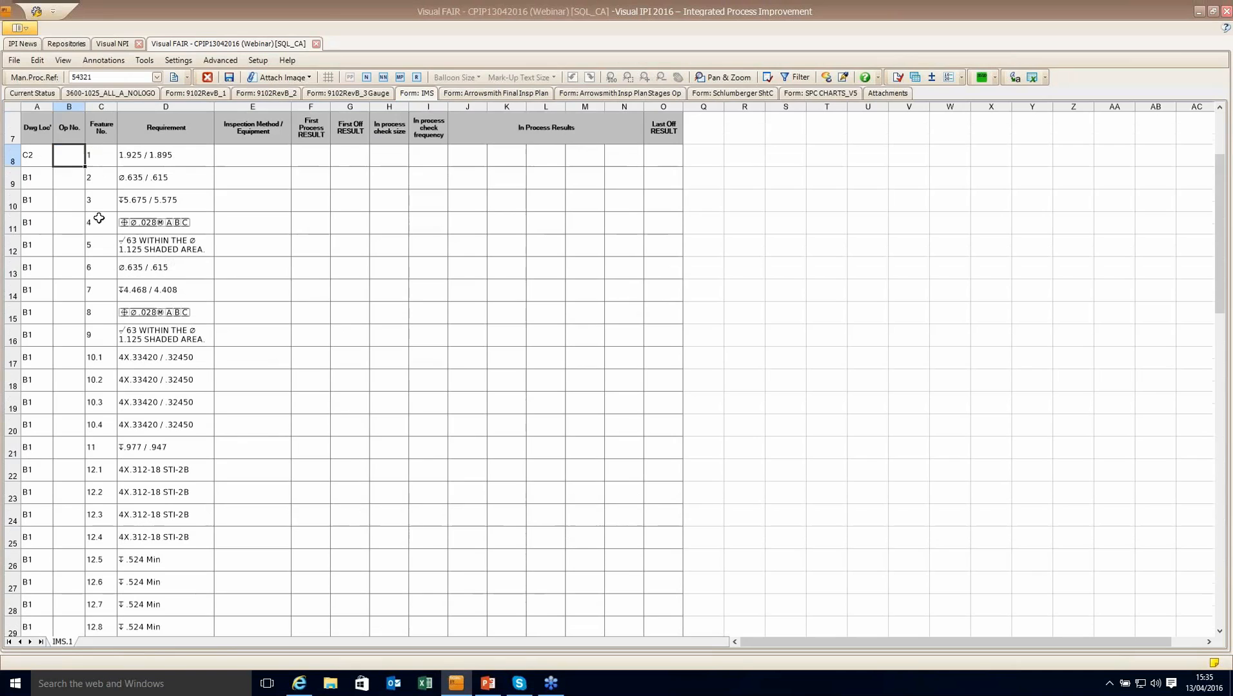
click(521, 93)
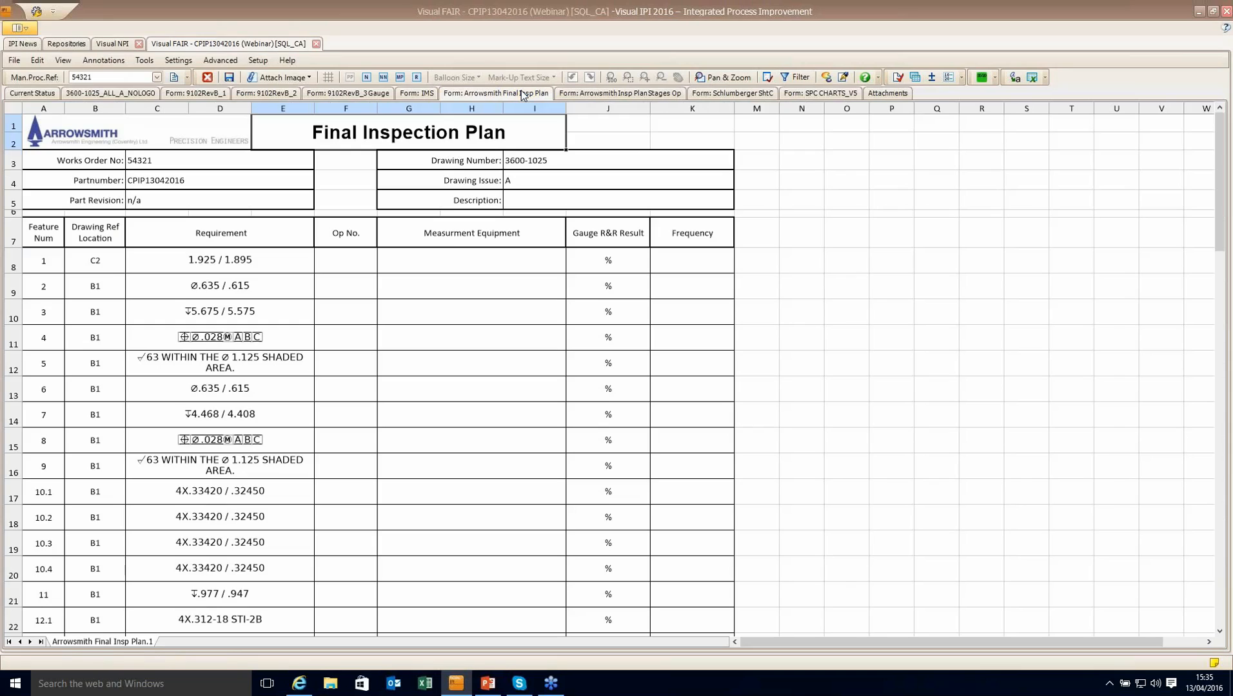
click(641, 92)
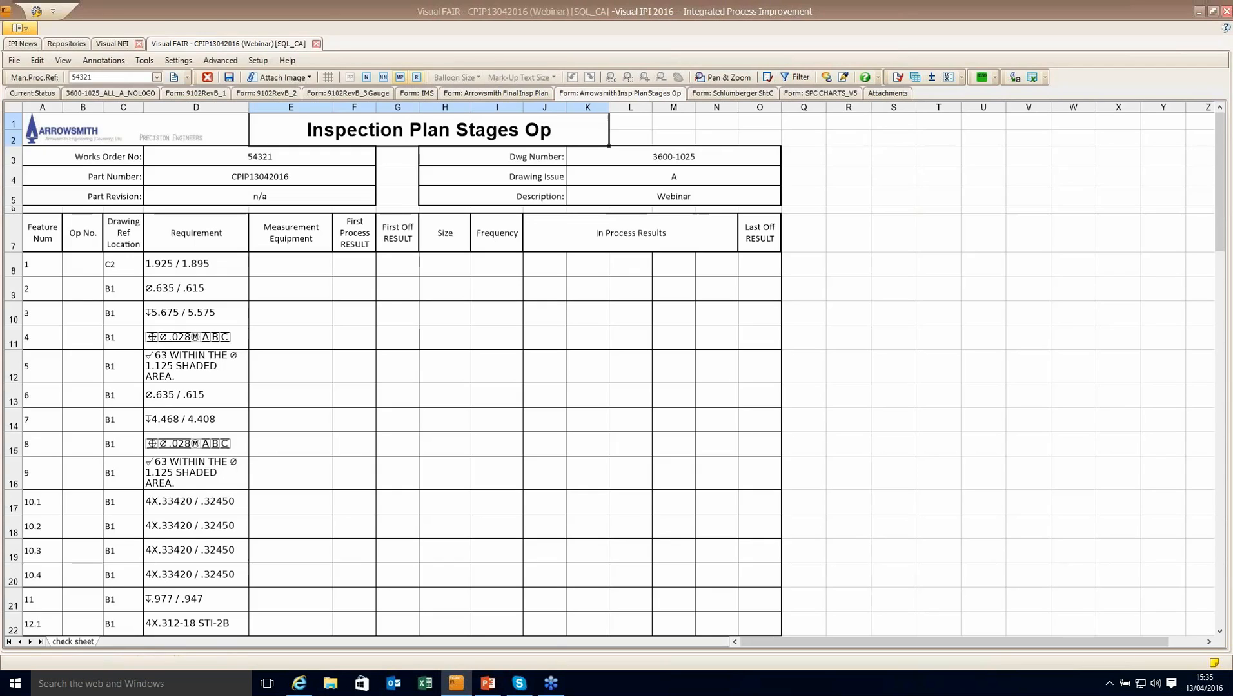
Step: Close the Visual FAIR report and open the process flow editor for the Estimate/Quotation item in the NPI status list
click(316, 44)
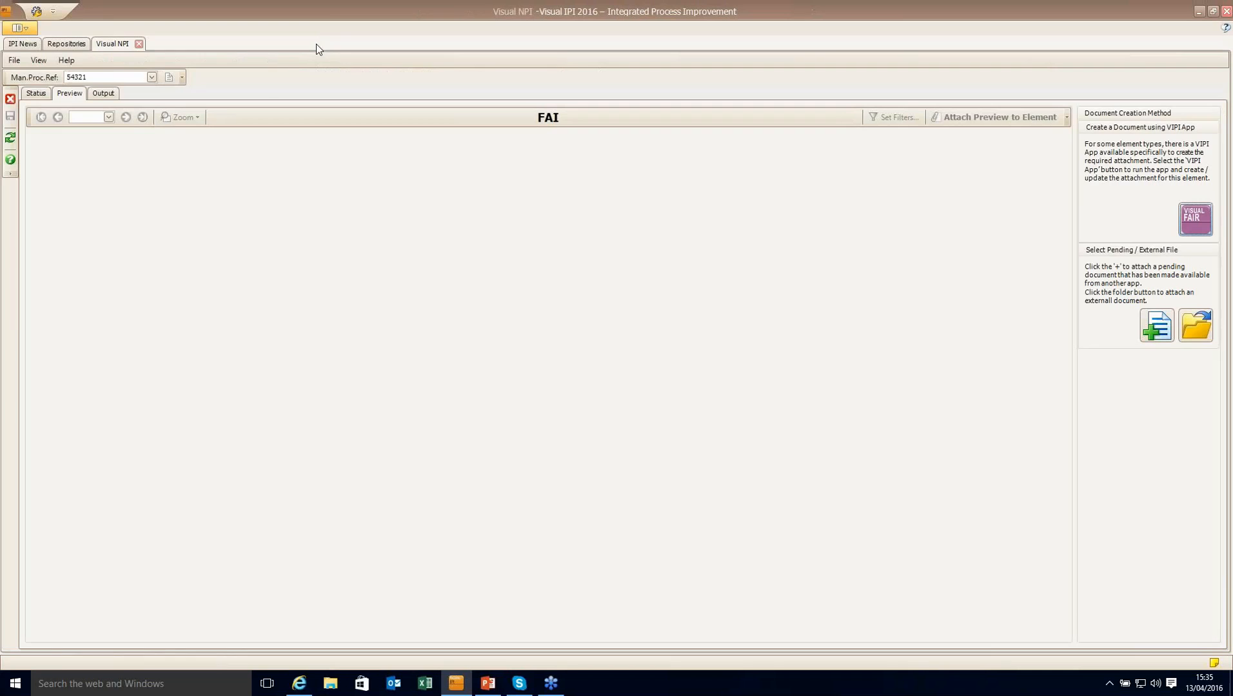
click(35, 93)
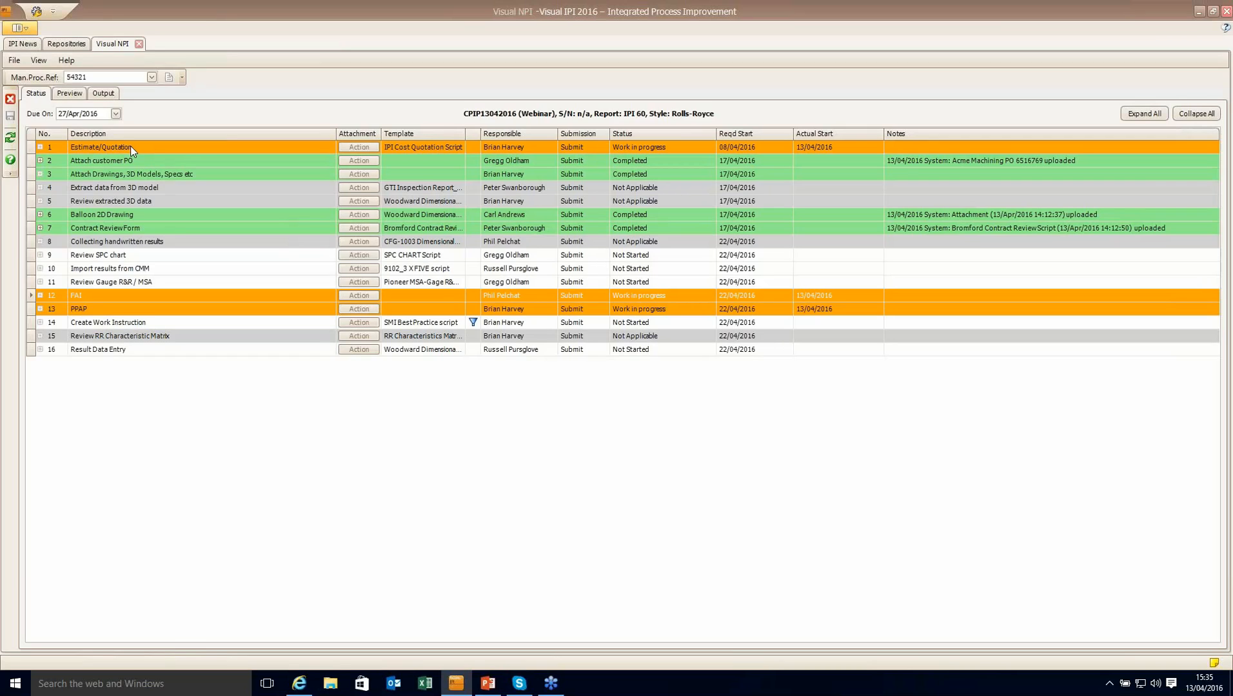
click(359, 147)
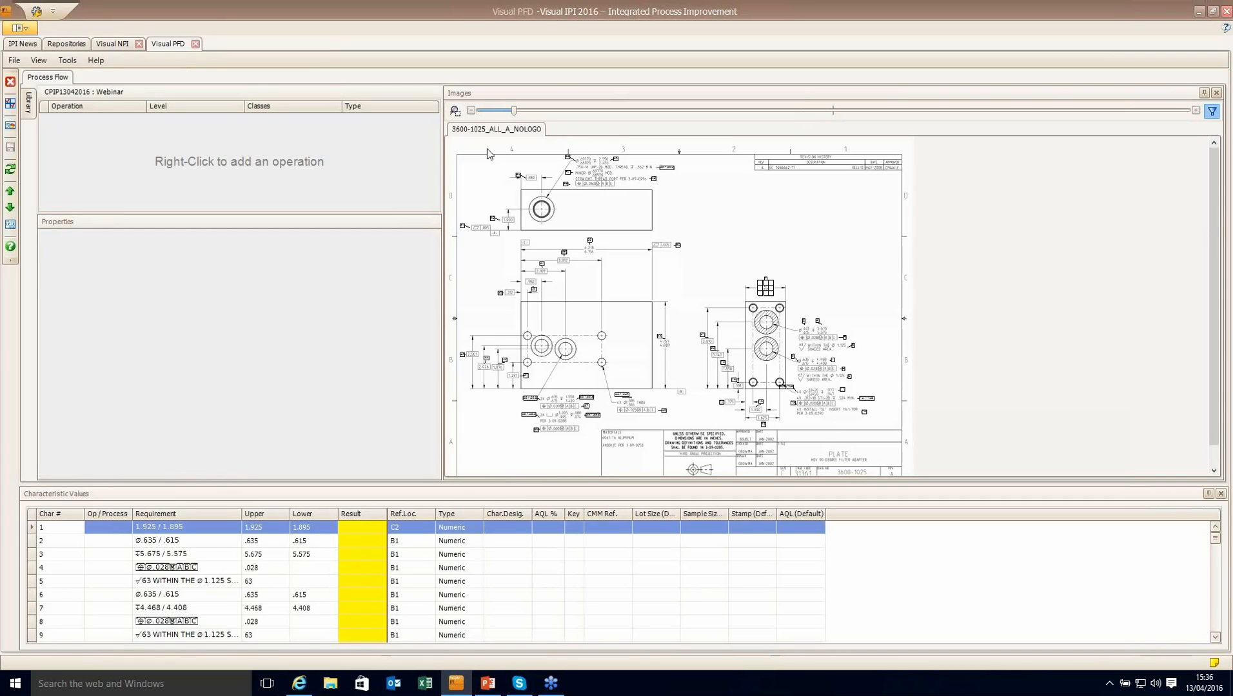
Step: Widen the process flow area against the drawing image and keep the object library permanently displayed
drag(442, 171, 750, 175)
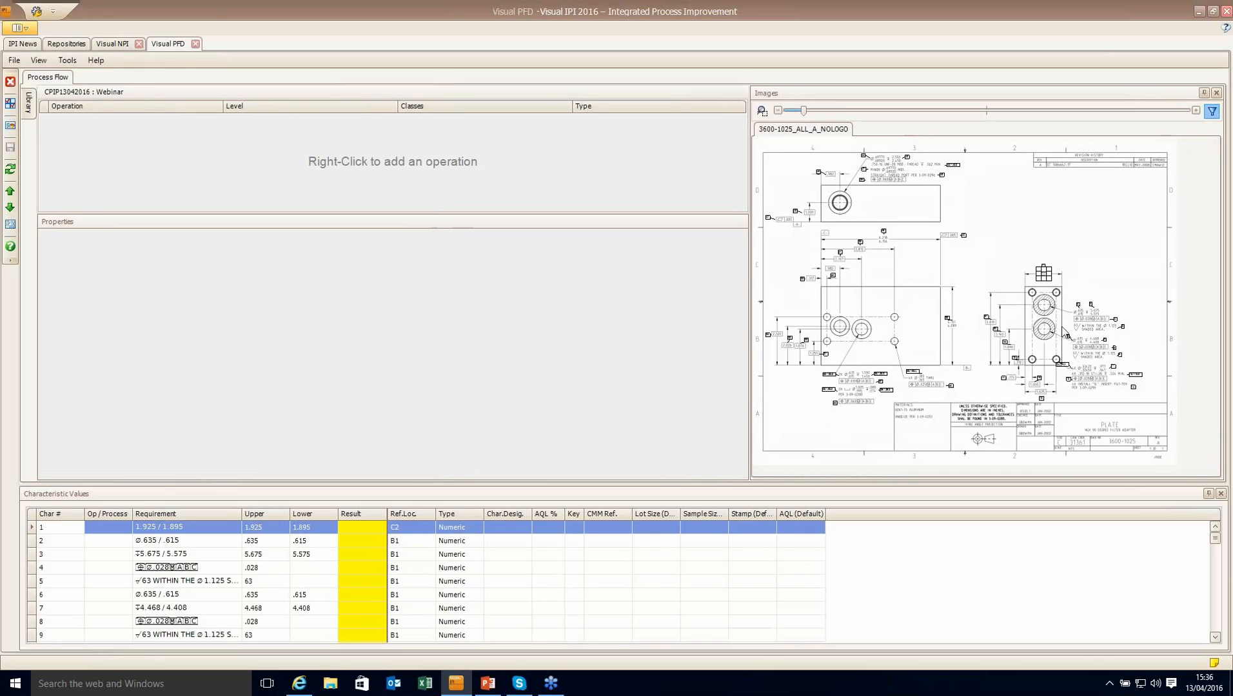
click(29, 102)
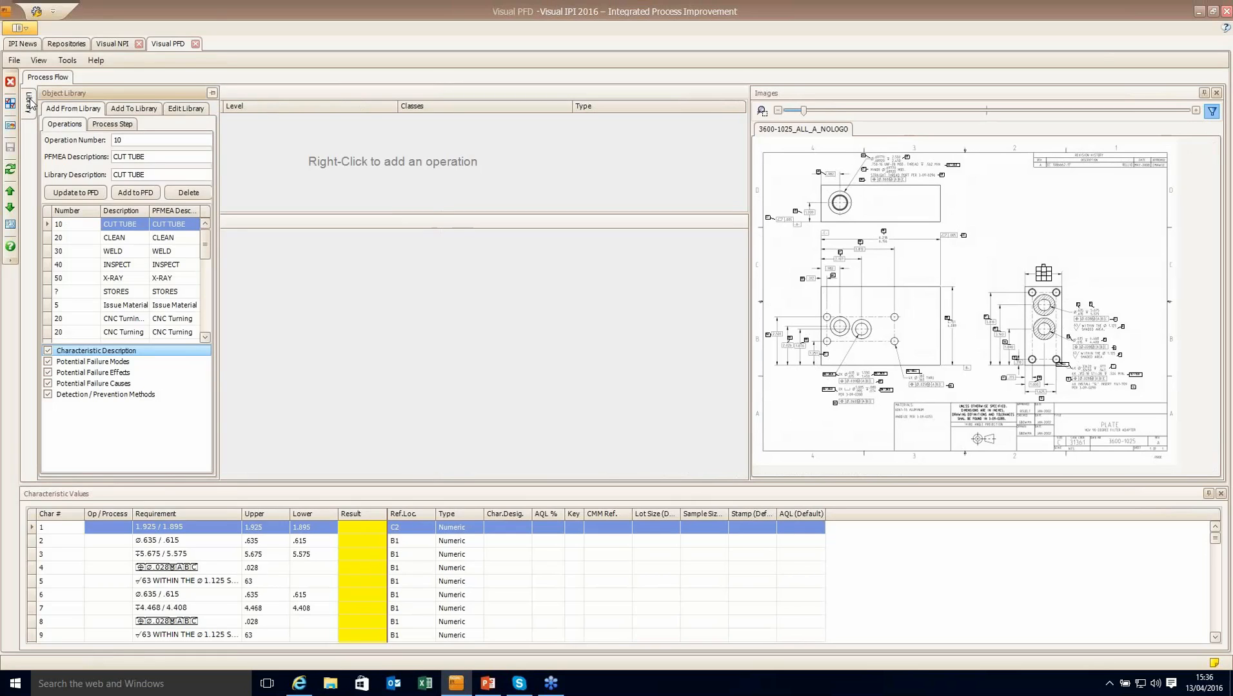
click(212, 94)
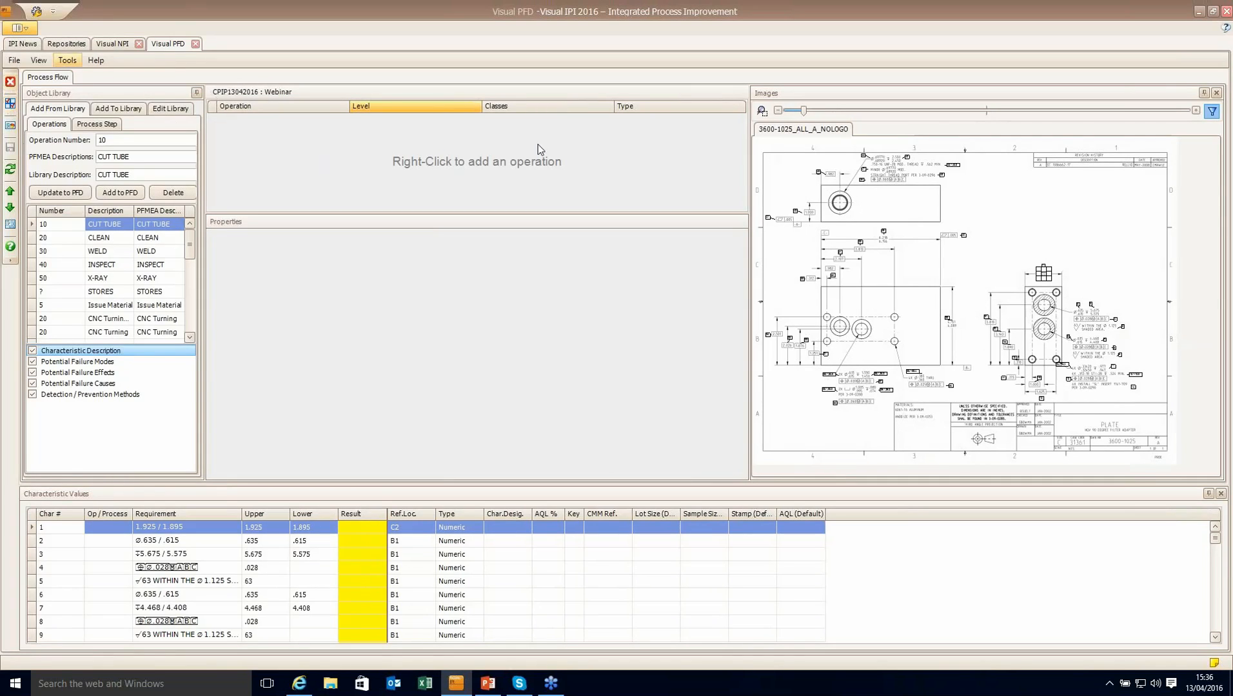
drag(750, 240, 907, 248)
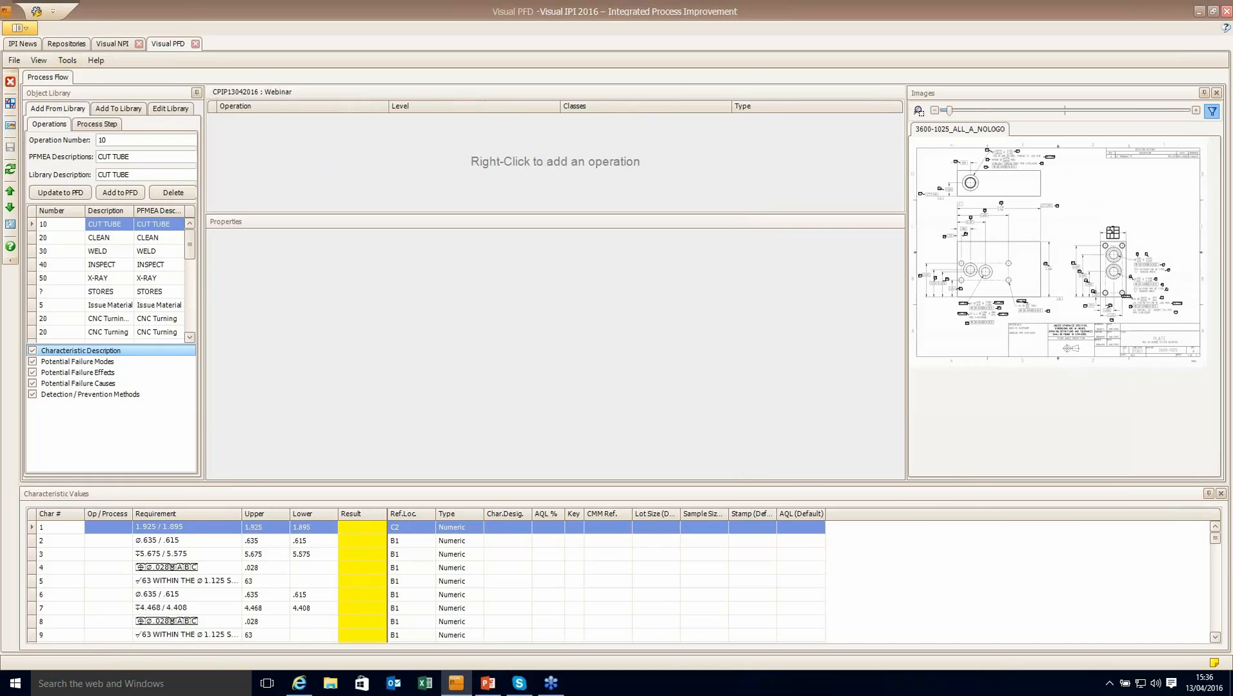
Step: Add the first part operation, number 10, with the description "issue Material"
right_click(399, 157)
click(456, 161)
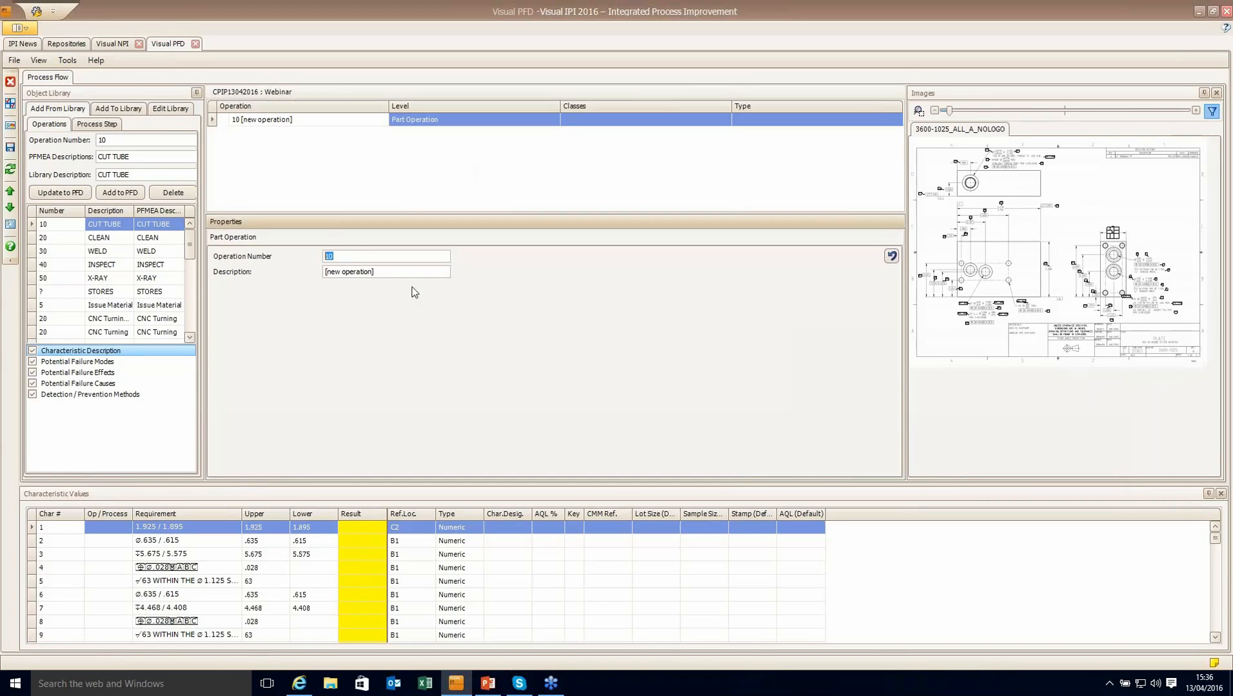
triple_click(399, 272)
text(issue Material)
Step: Add a second part operation, number 20, with the description "Saw to length"
right_click(419, 192)
click(467, 203)
triple_click(385, 272)
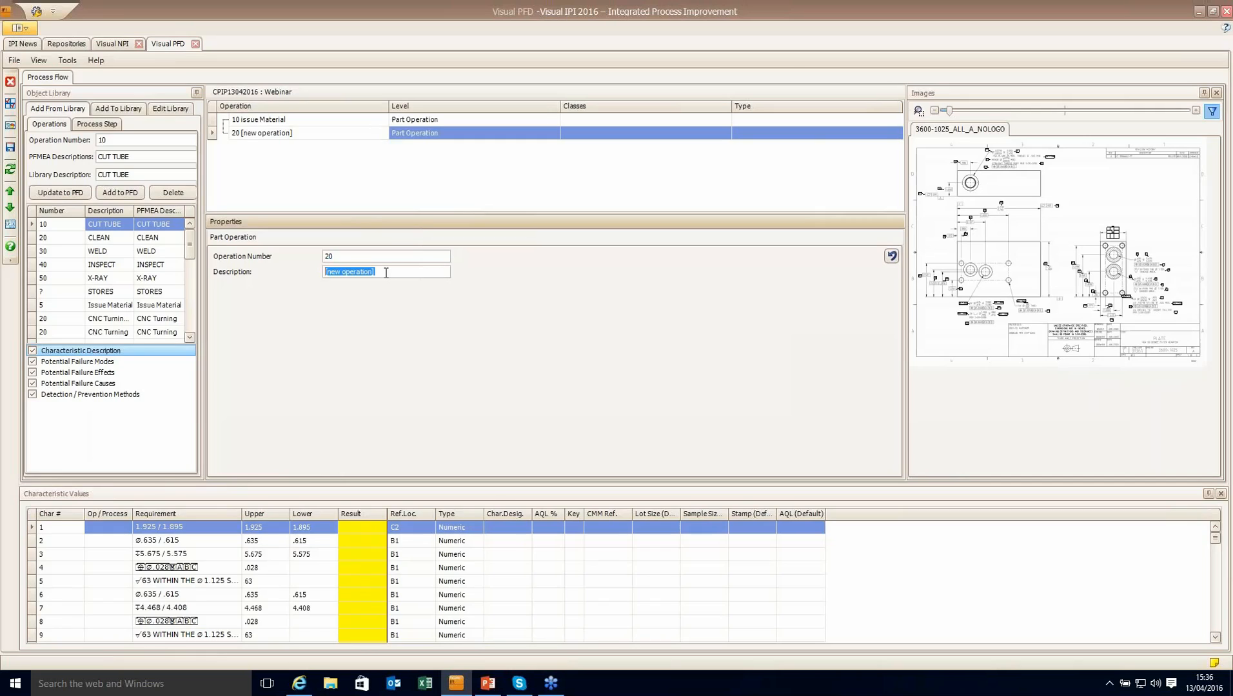
text(Saw to )
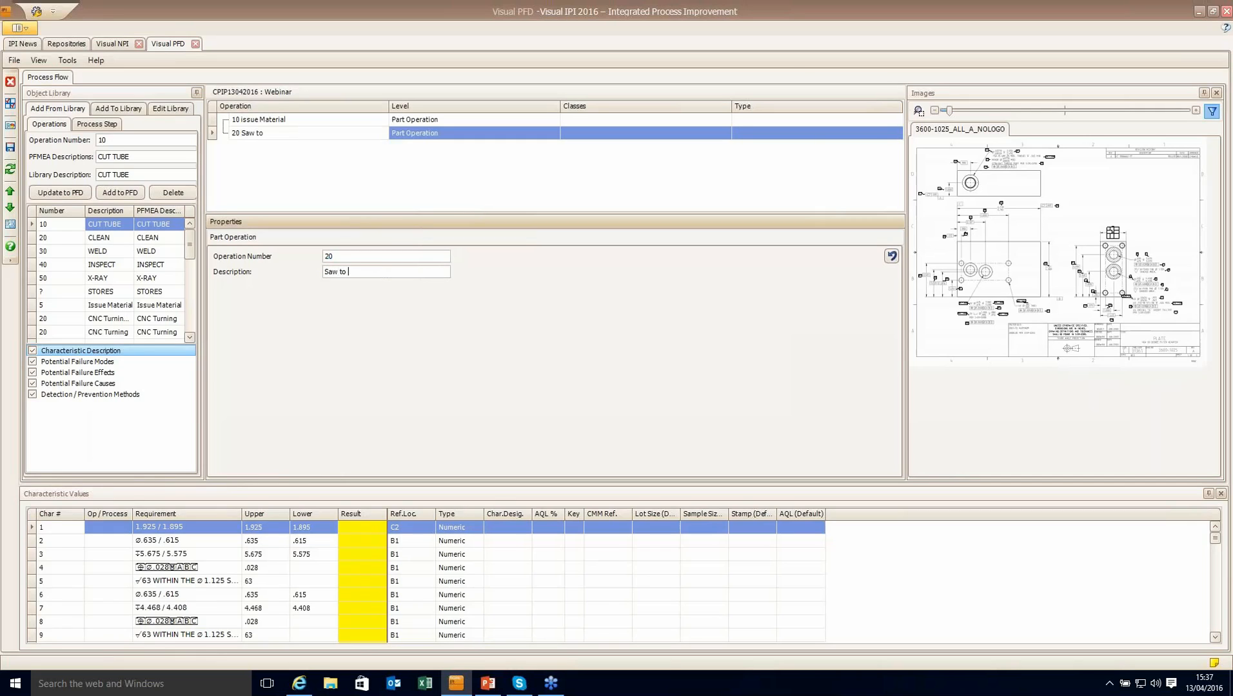
text(length)
Step: Add a process step described as "load material to saw" under the Saw to length operation
right_click(416, 137)
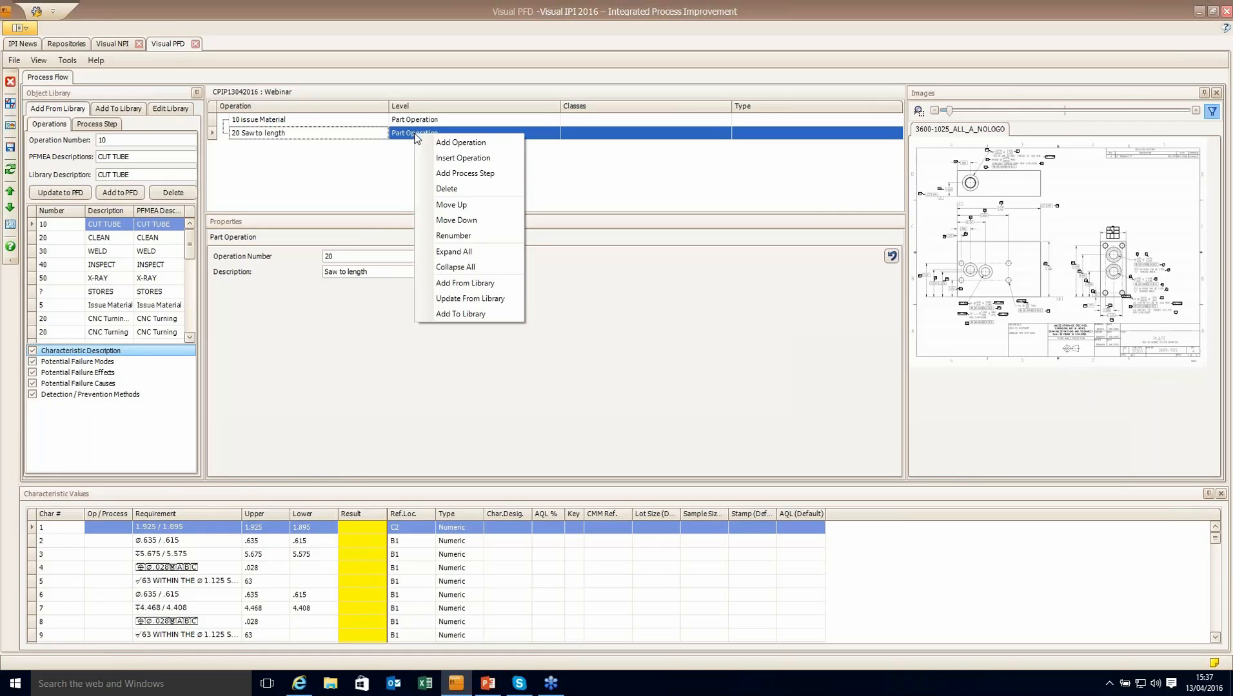
click(496, 176)
click(348, 301)
text(load mate)
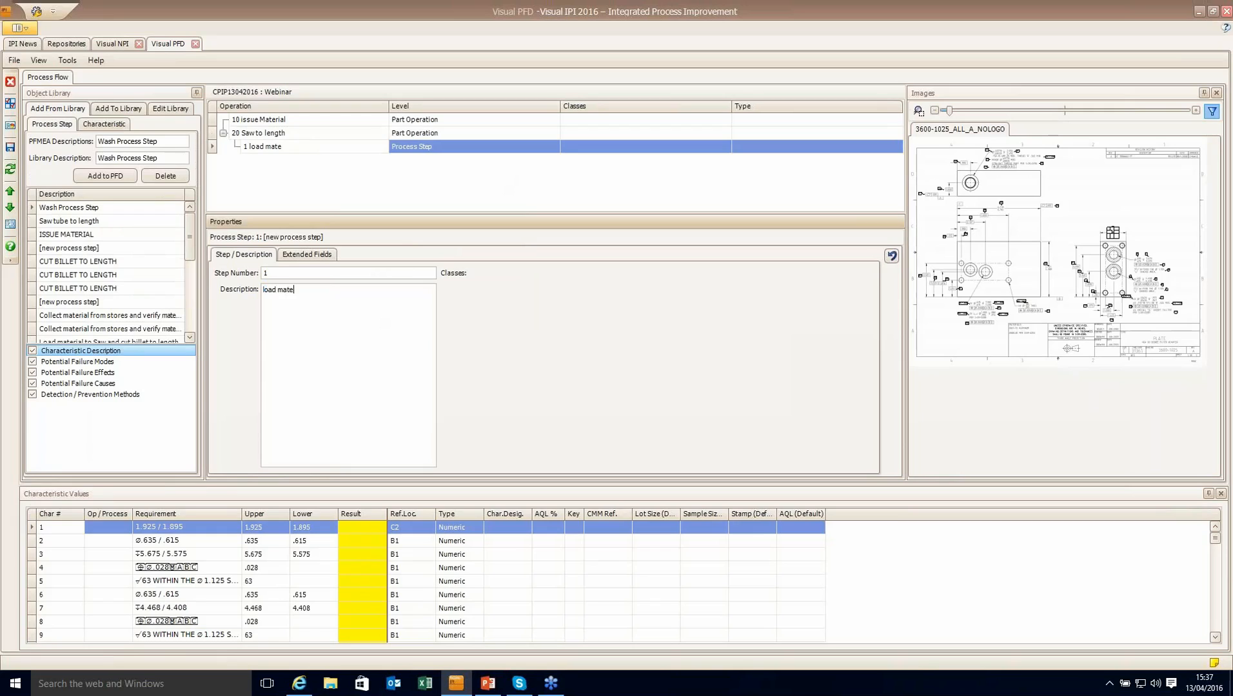
text(rial to saw)
Step: Add a second process step described as "saw to length" under operation 20
right_click(437, 152)
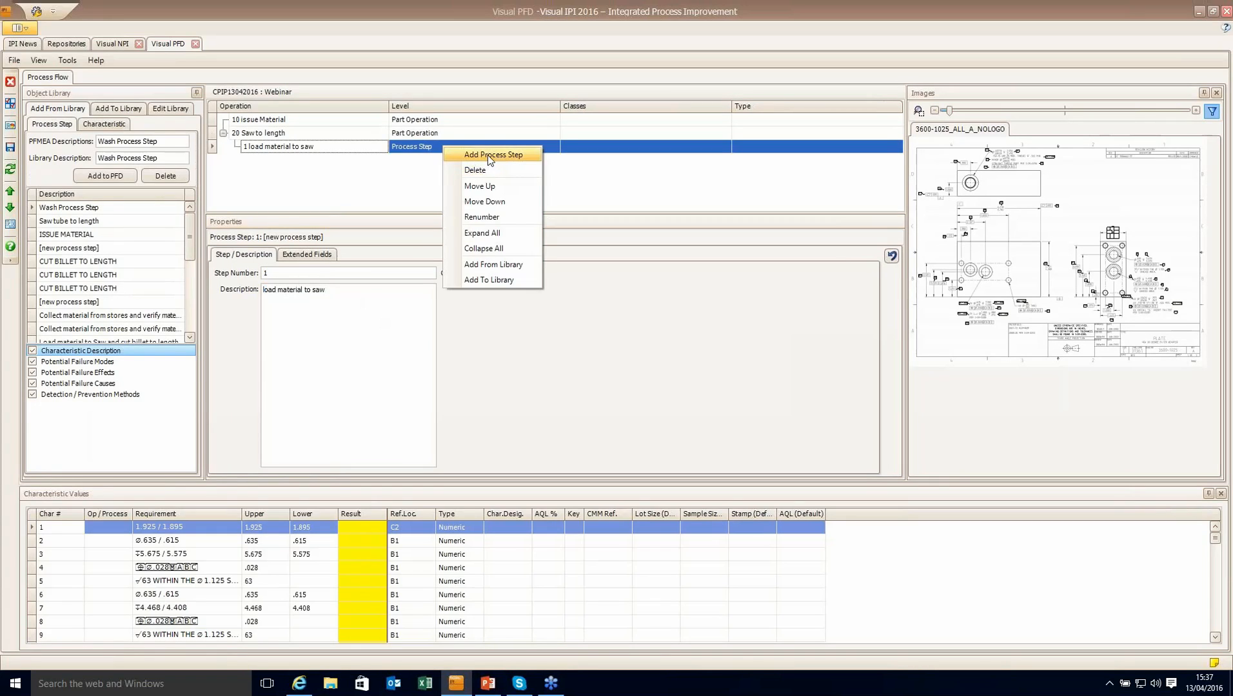
click(487, 155)
click(344, 291)
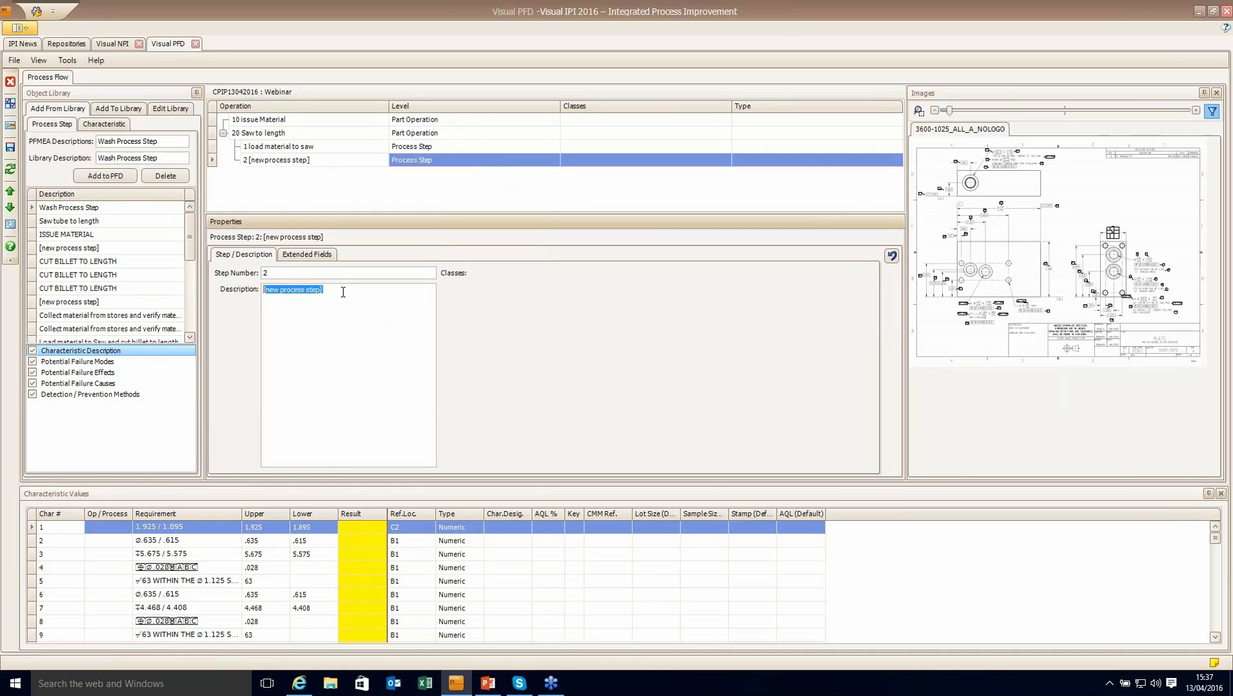
text(saw t)
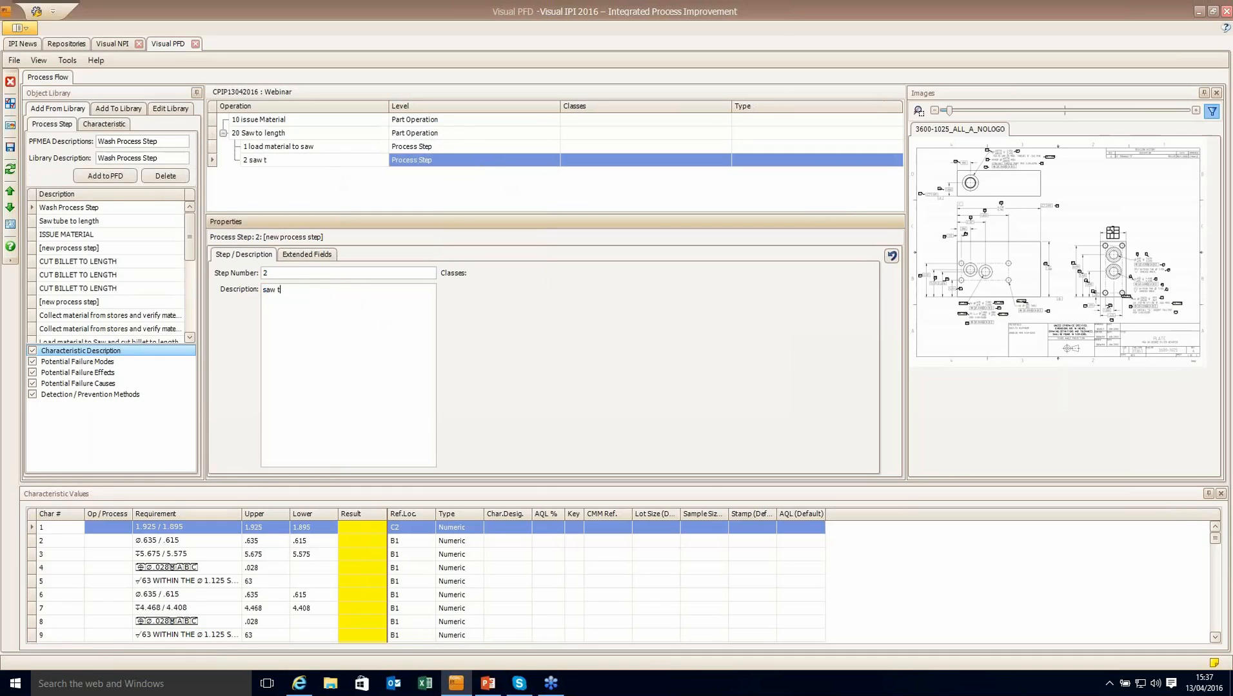
text(o length)
Step: Link drawing balloon 1 (1.925 / 1.895) to the "saw to length" process step and show the linked characteristic's properties
mouse_move(949, 110)
mouse_down()
mouse_move(1006, 114)
mouse_move(967, 112)
mouse_up()
drag(984, 470, 1157, 468)
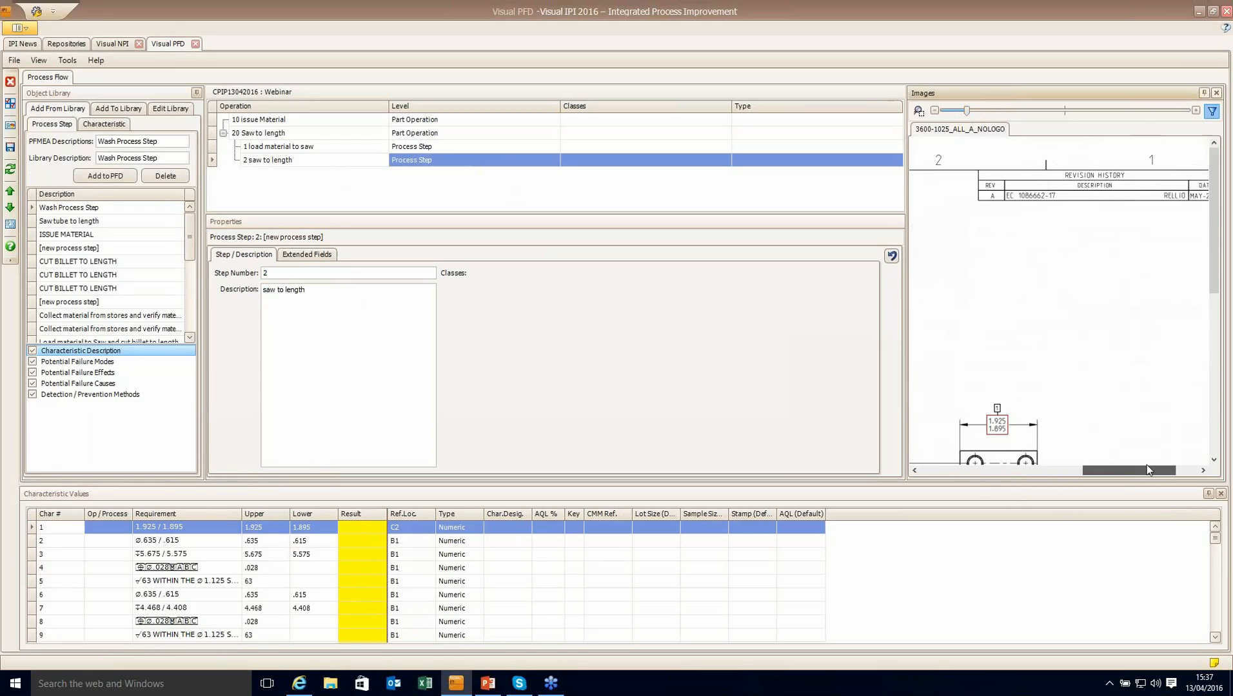
click(997, 411)
drag(1212, 231, 1209, 320)
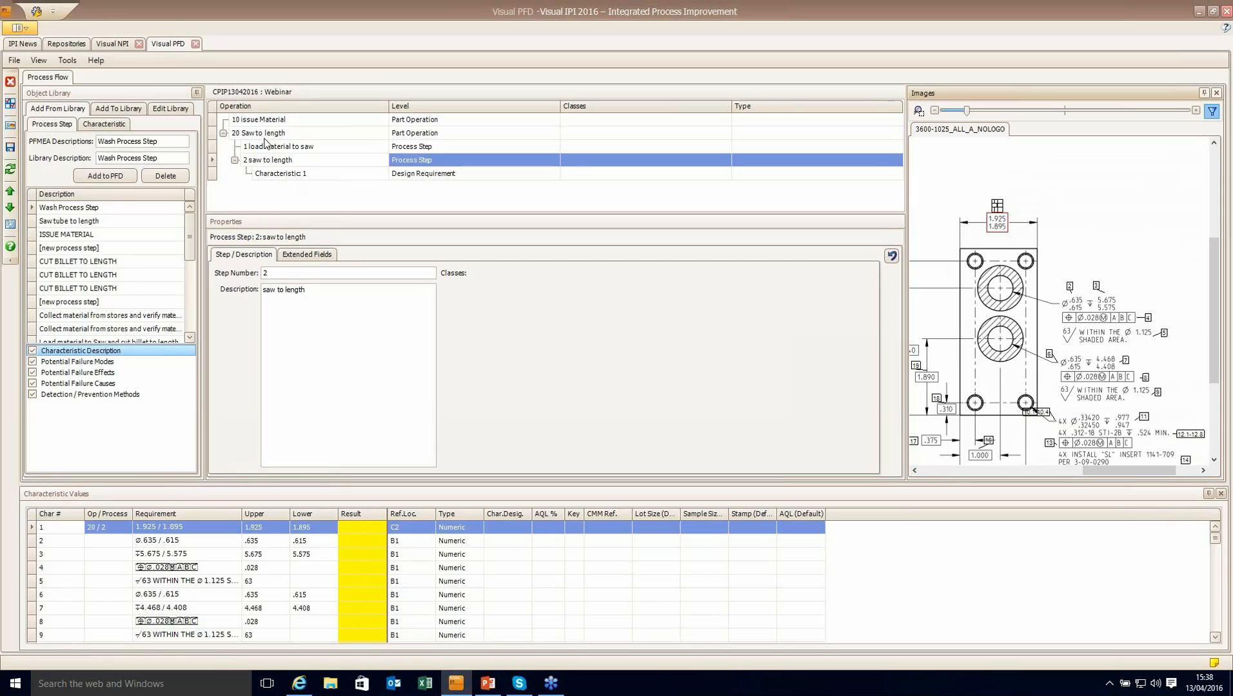
click(306, 175)
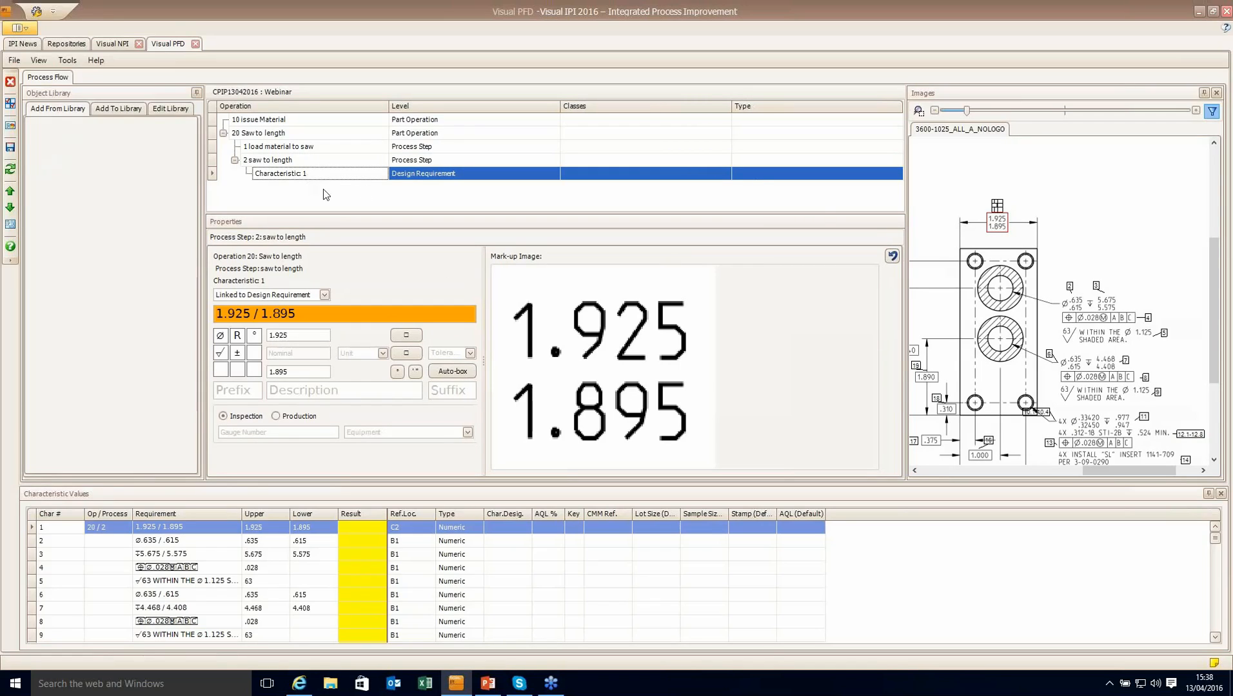
click(1071, 289)
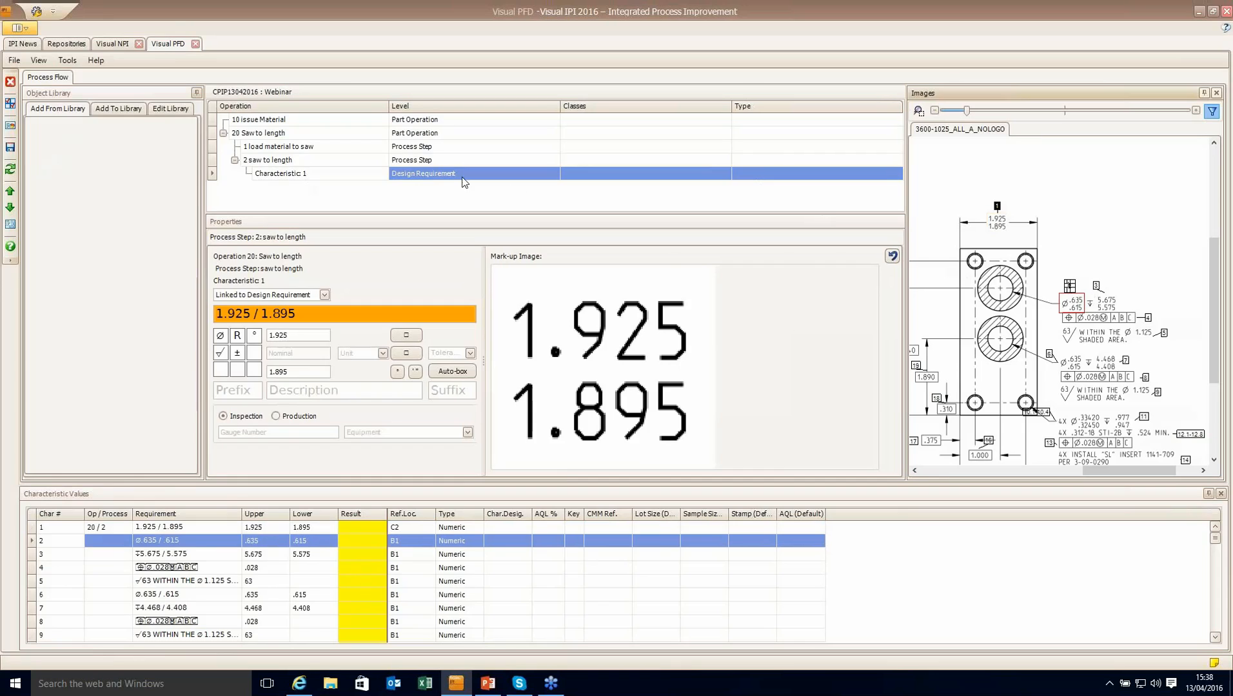
click(437, 161)
click(442, 174)
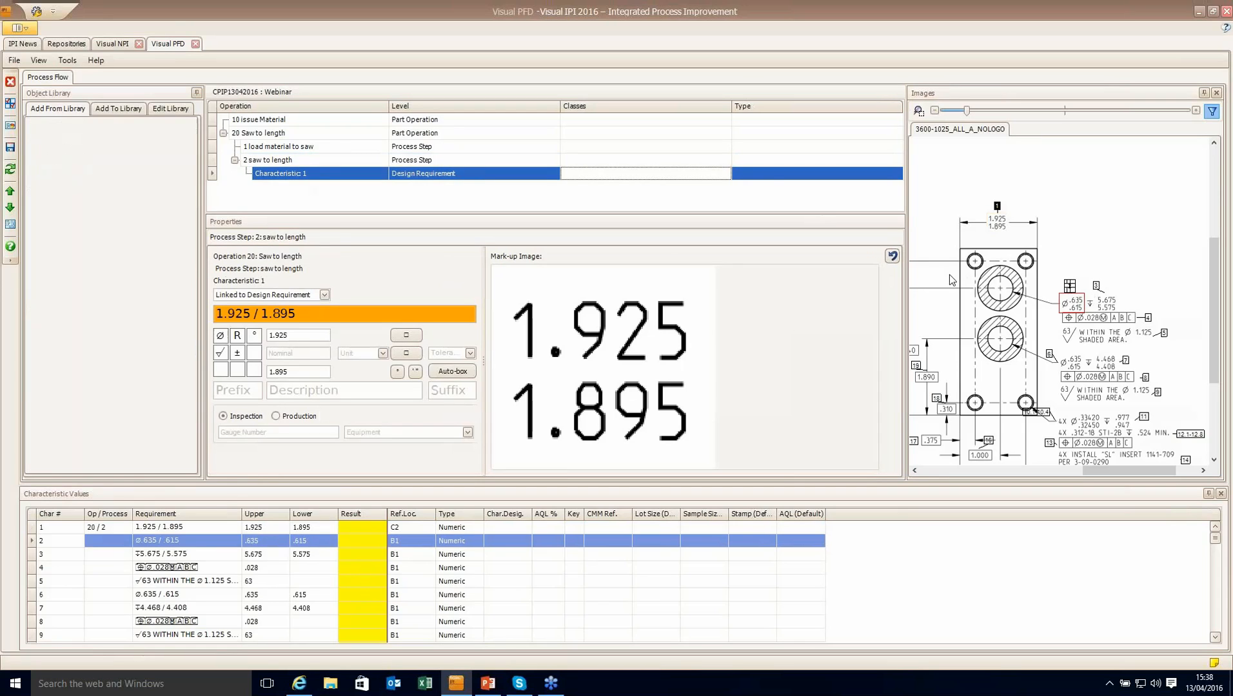
click(1099, 290)
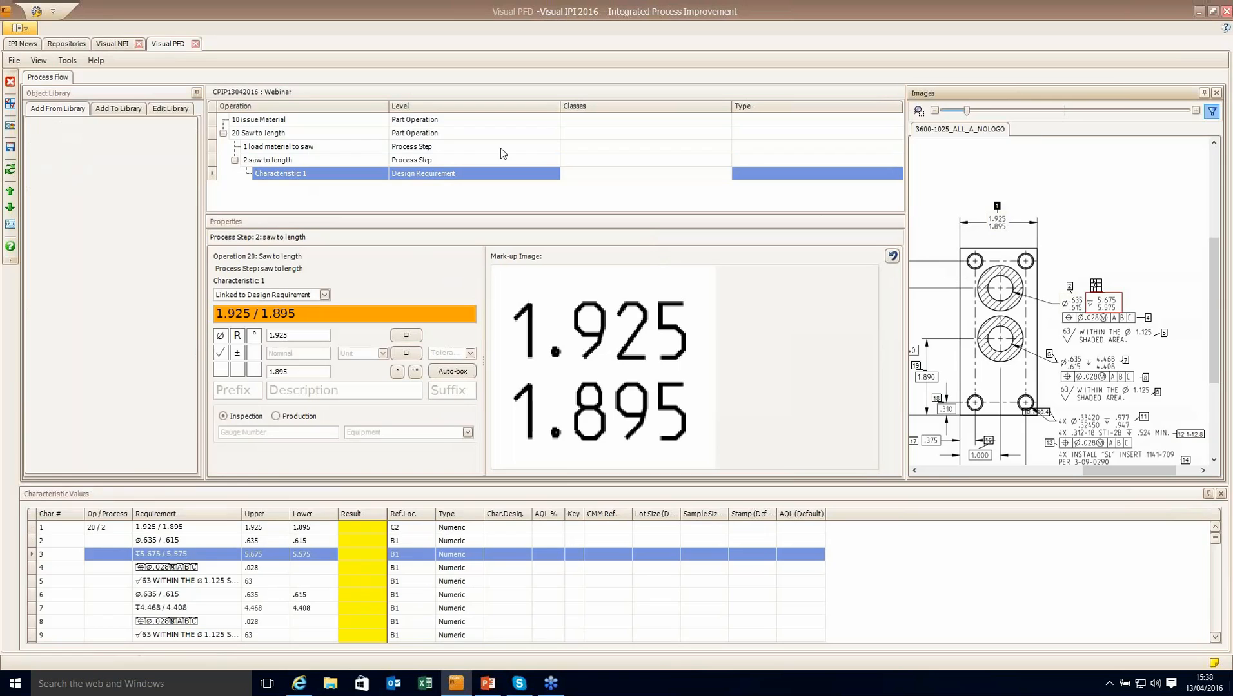
Step: Add the library operations CLEAN and CNC Turning rev 1 to the process flow after the Saw to length operation
click(289, 161)
click(299, 133)
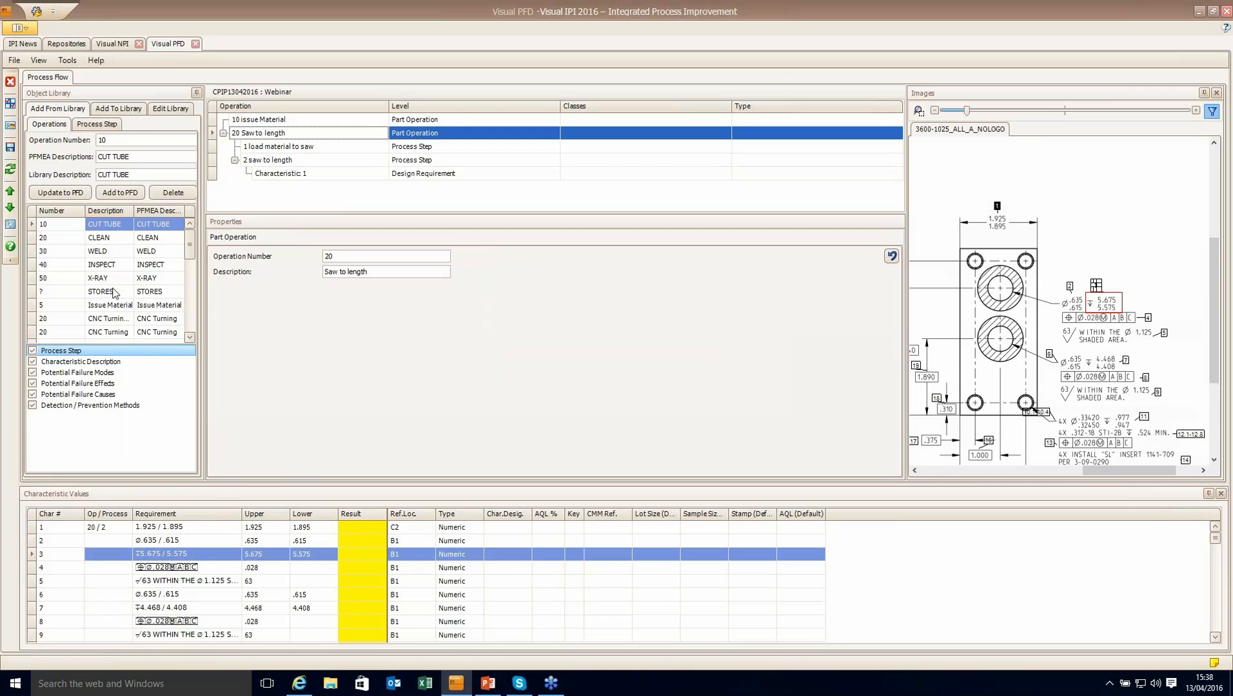
click(75, 240)
click(120, 192)
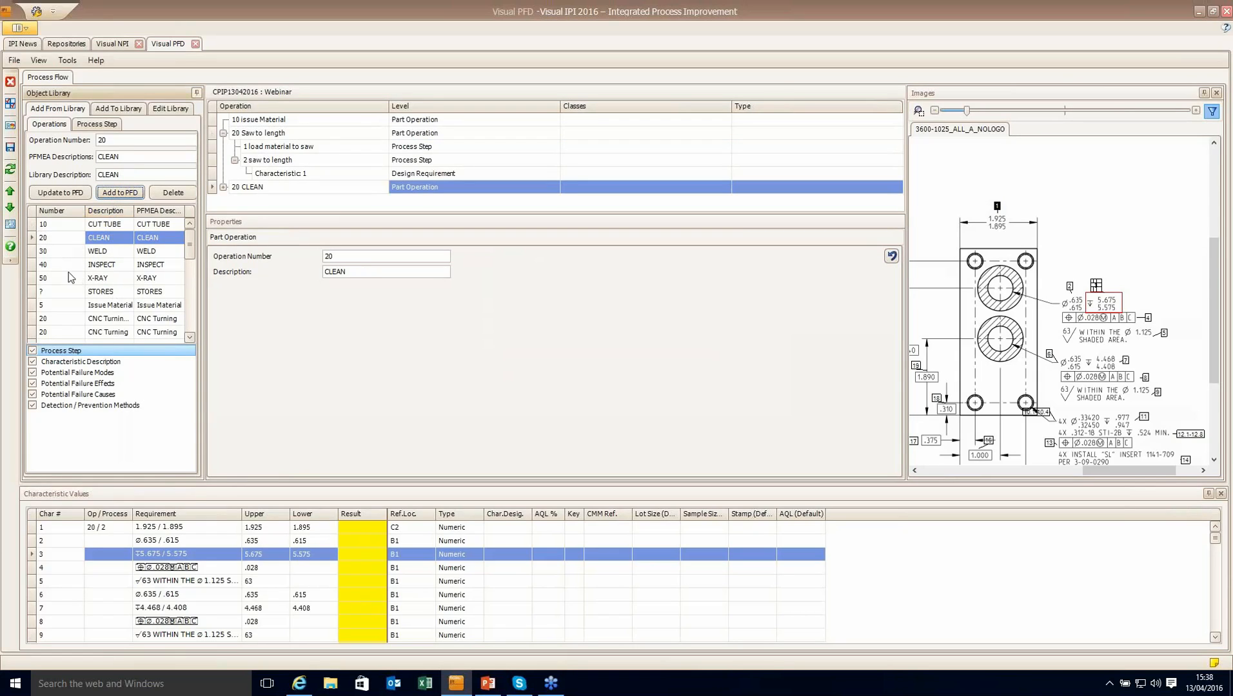
click(78, 318)
click(120, 192)
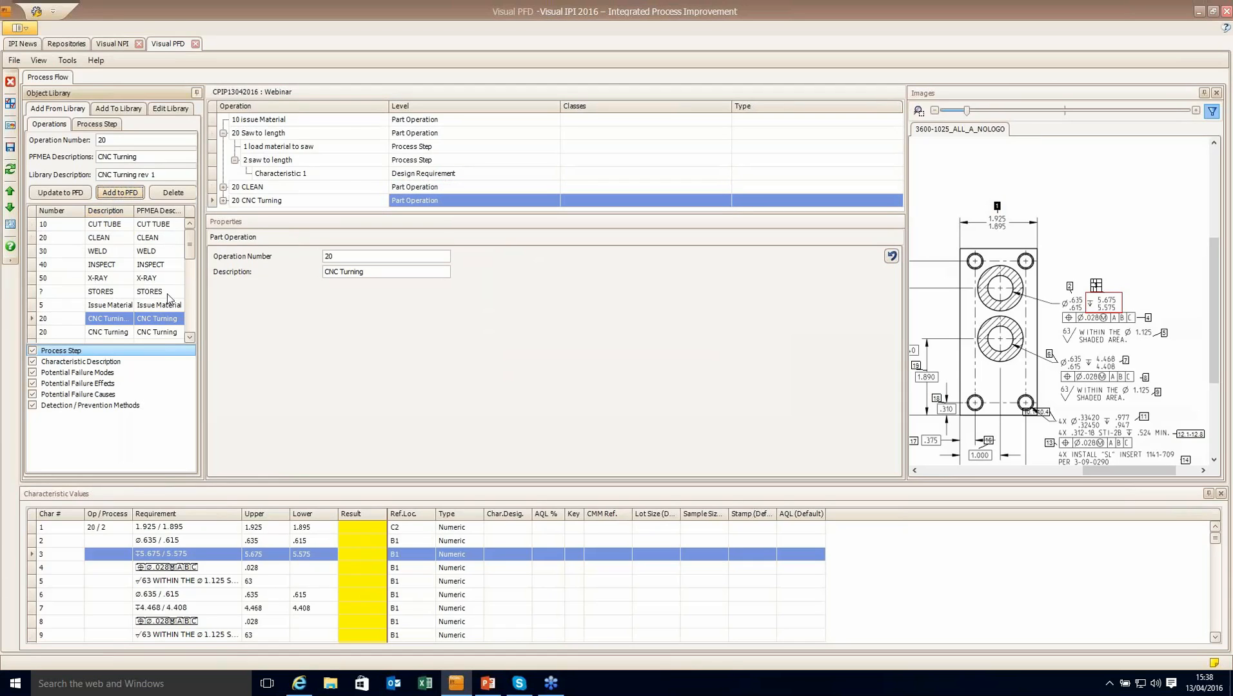
Step: Add the other CNC Turning operation and the INSPECT operation from the library to the end of the process flow
drag(188, 251, 187, 247)
click(100, 277)
click(119, 194)
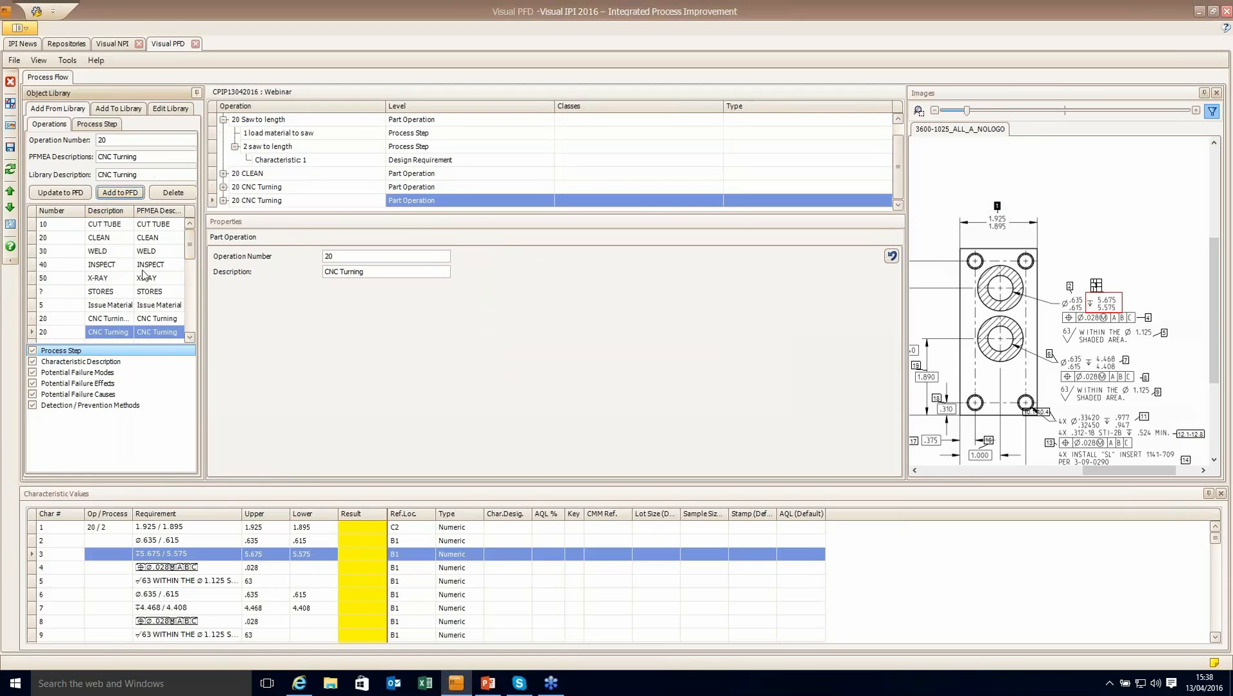
click(74, 266)
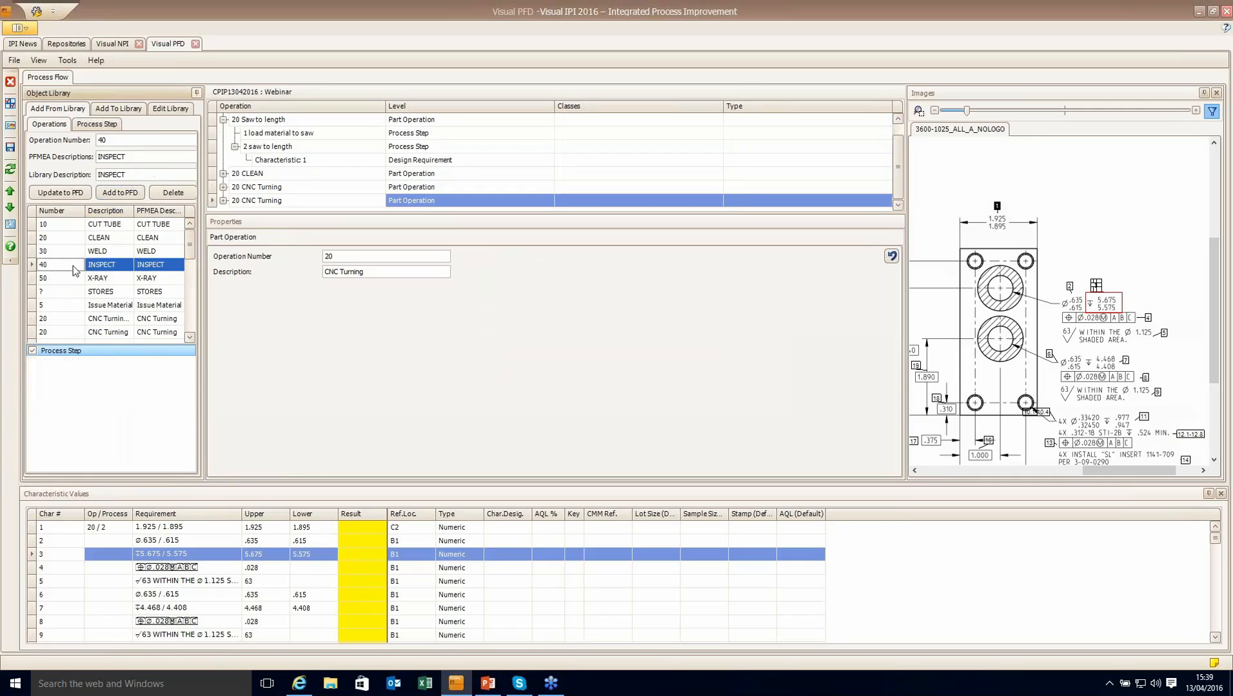
click(120, 192)
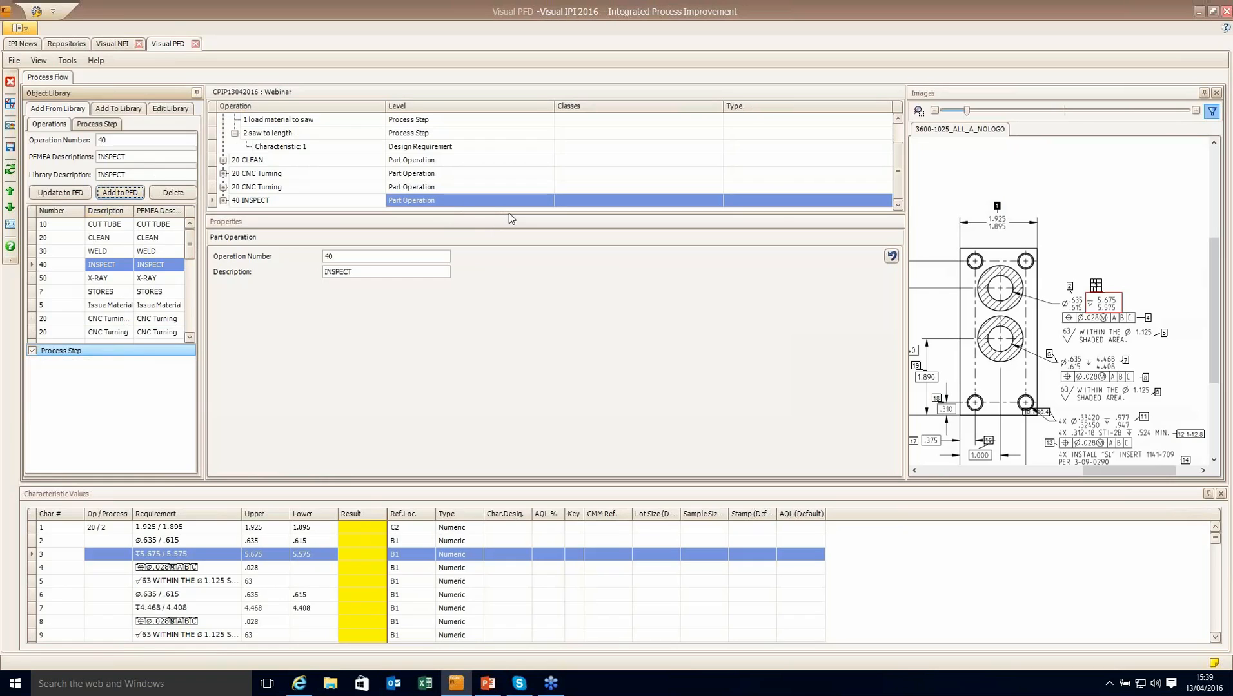
Step: Renumber the operations in increments of 10 and link drawing balloons 16 and 17 to the CNC Turn step of operation 40
drag(510, 218, 519, 342)
click(10, 224)
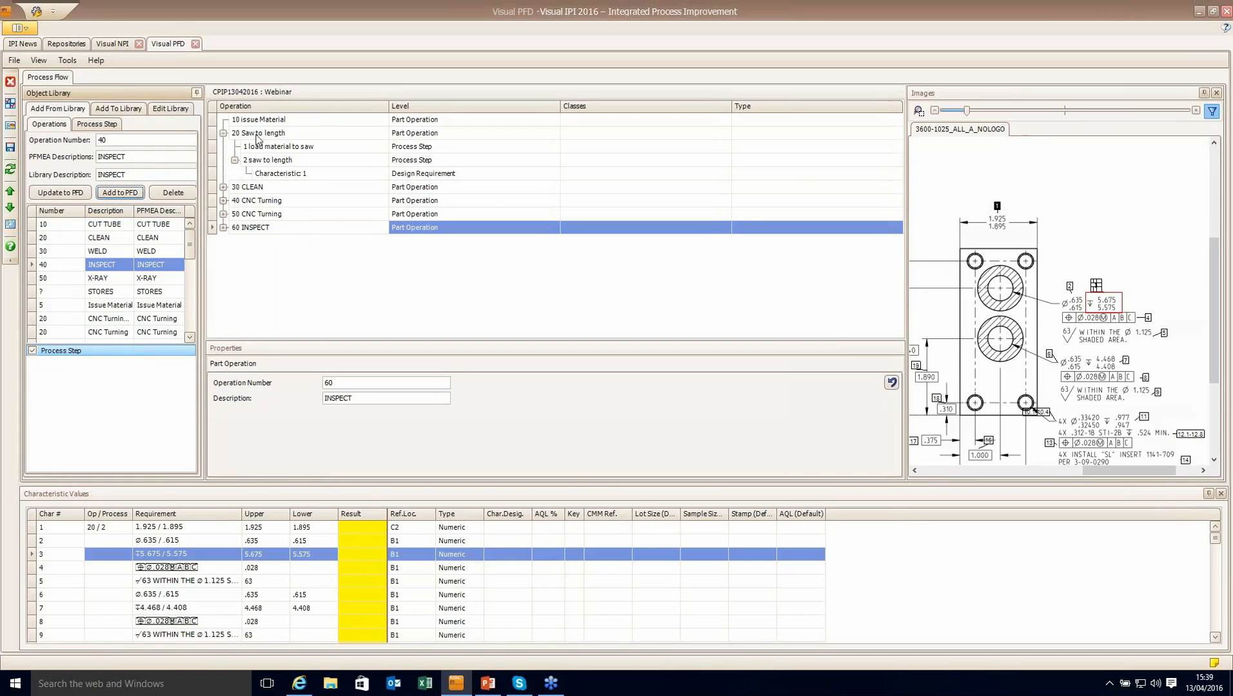
click(222, 202)
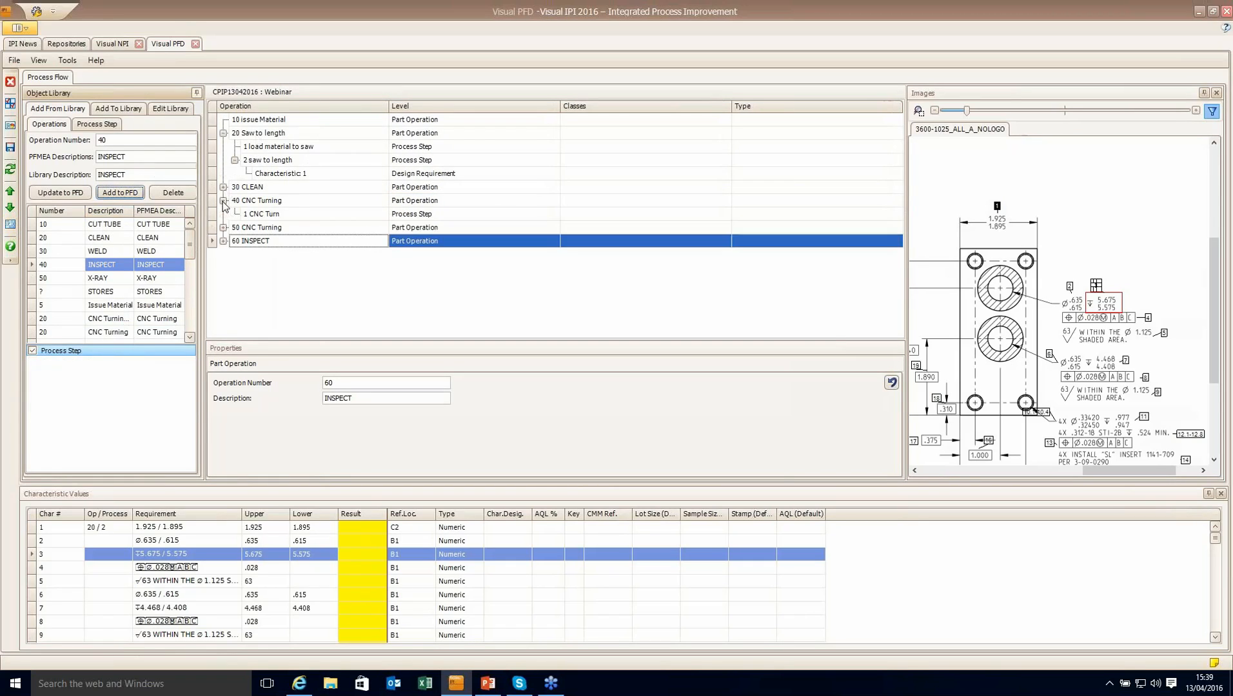
click(280, 216)
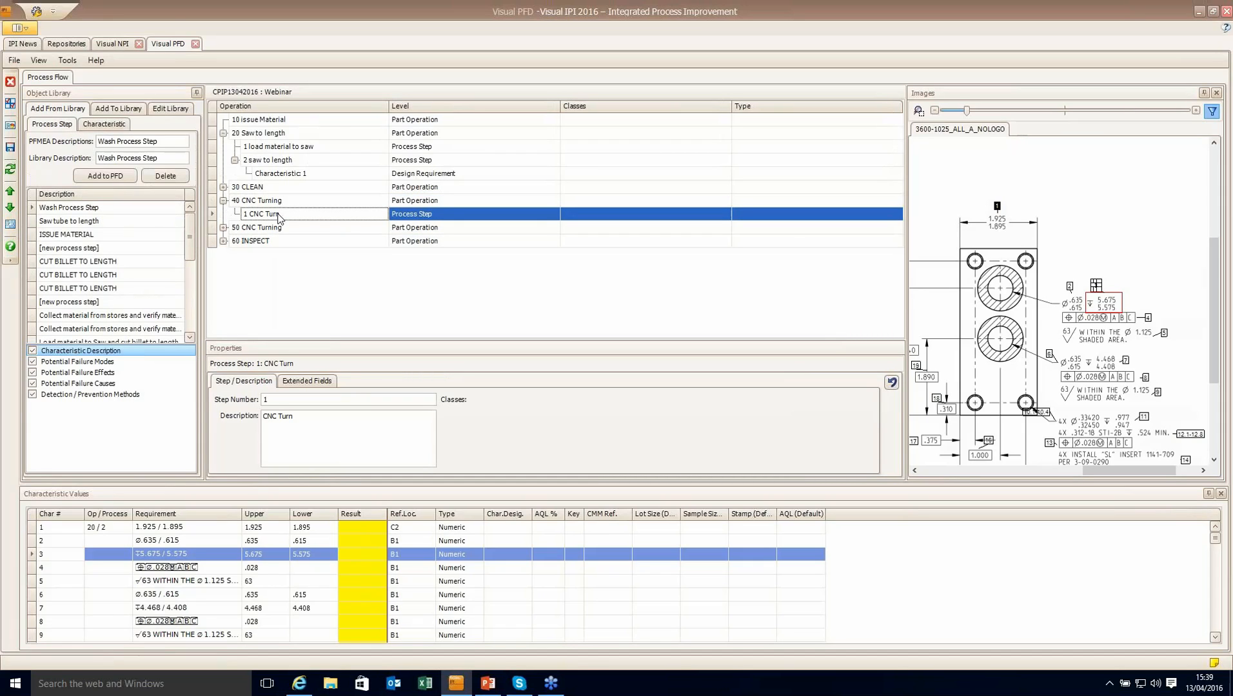
click(990, 439)
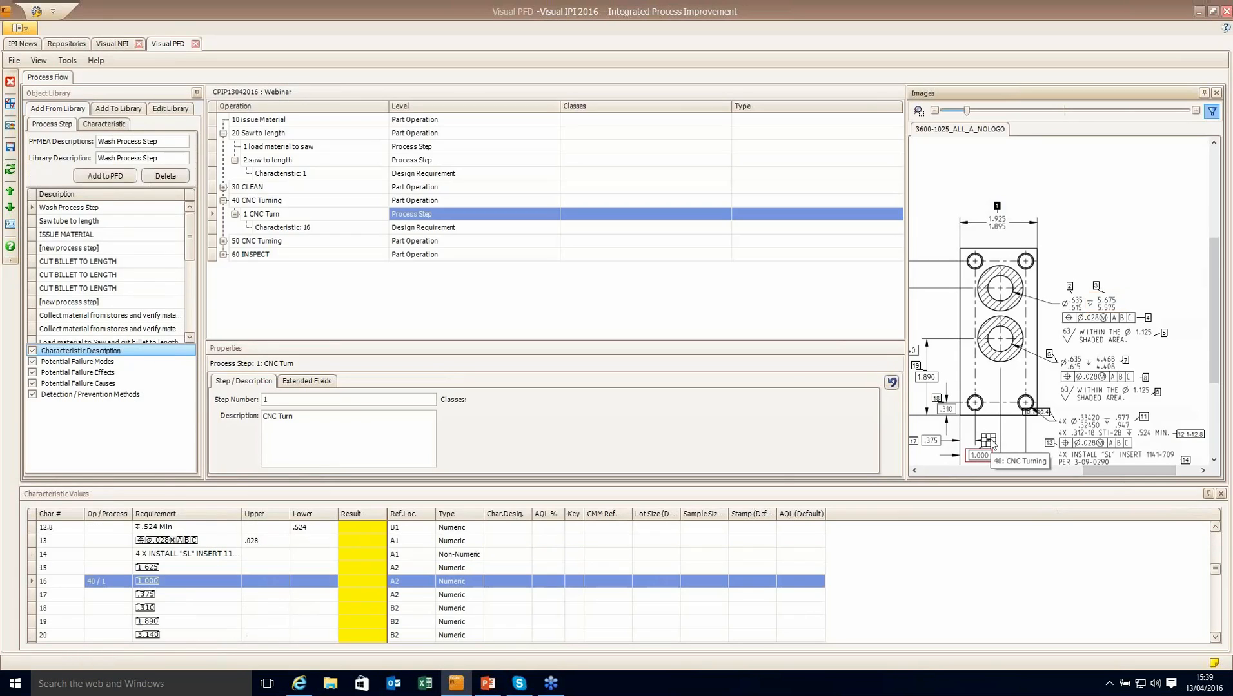
click(915, 443)
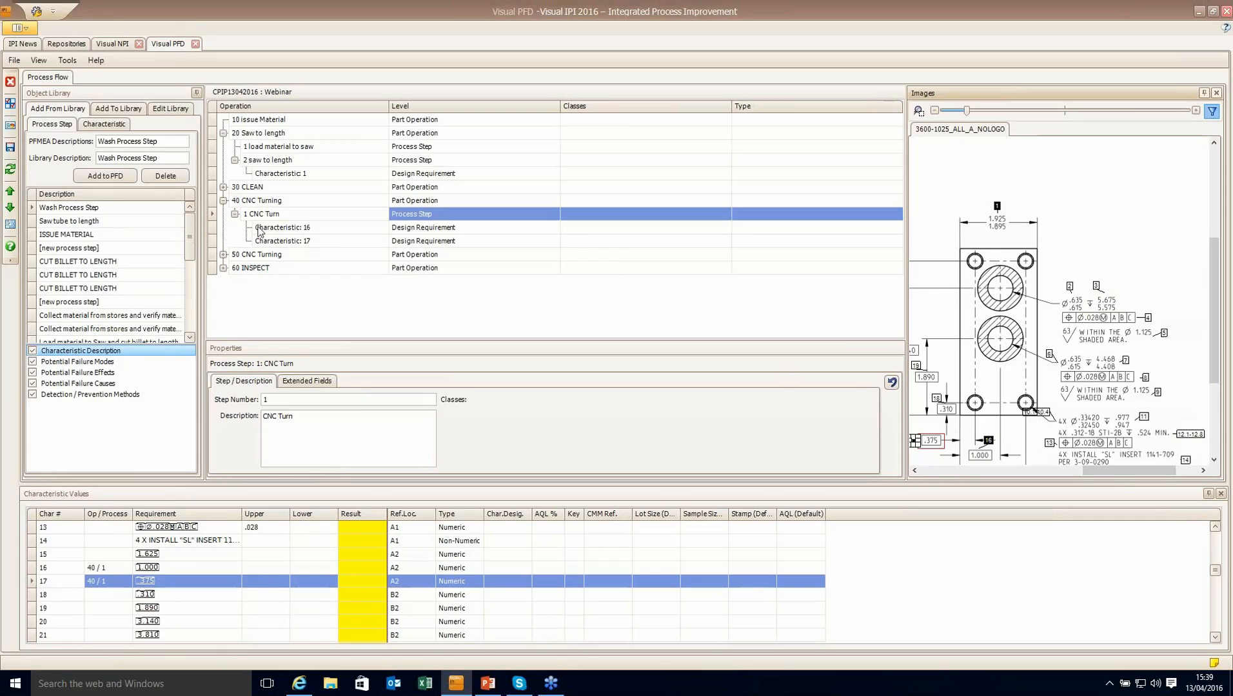
Step: Save and close the process flow, and return to the project's status list
click(9, 148)
click(196, 43)
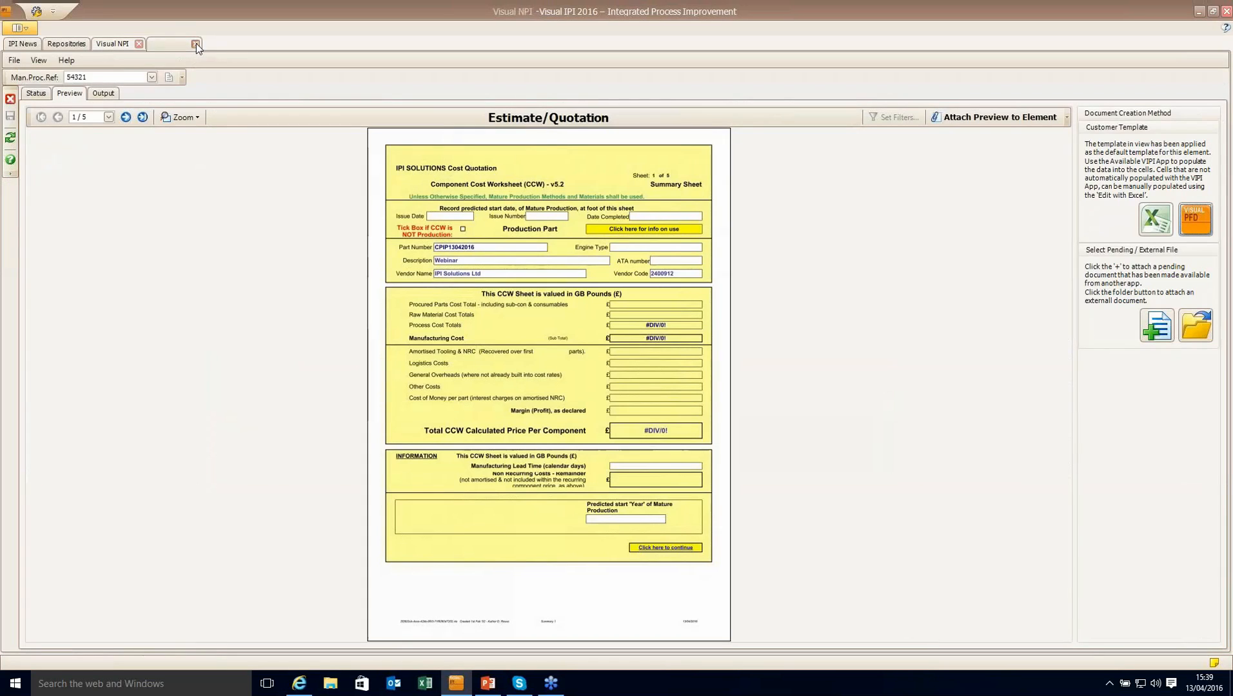
click(39, 94)
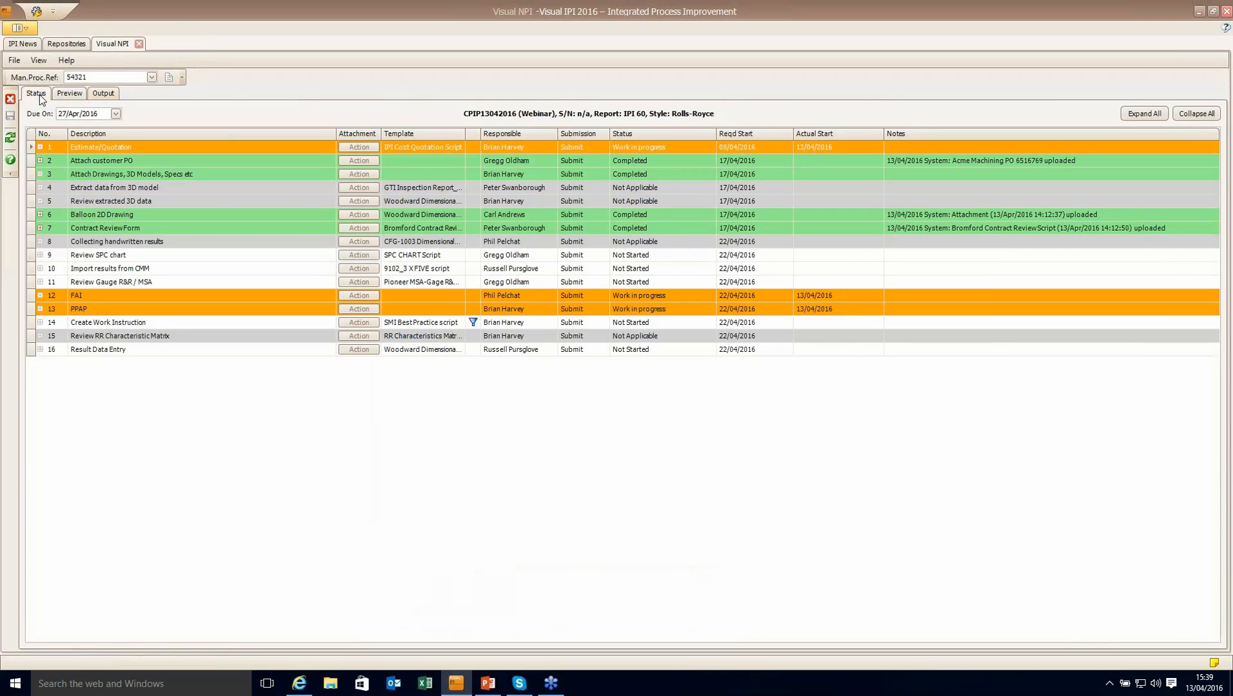
Step: Open the FAI element in Visual FAIR for editing, accepting possible conflicts with the other user
click(372, 296)
click(1195, 219)
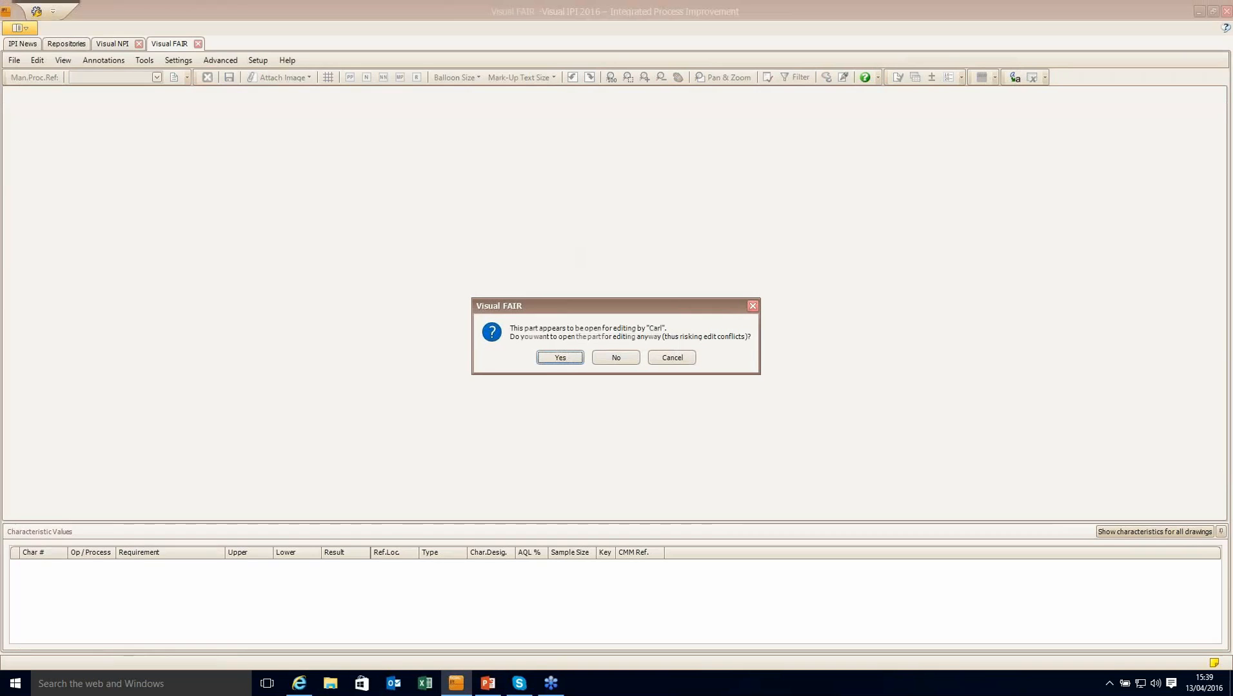
click(560, 358)
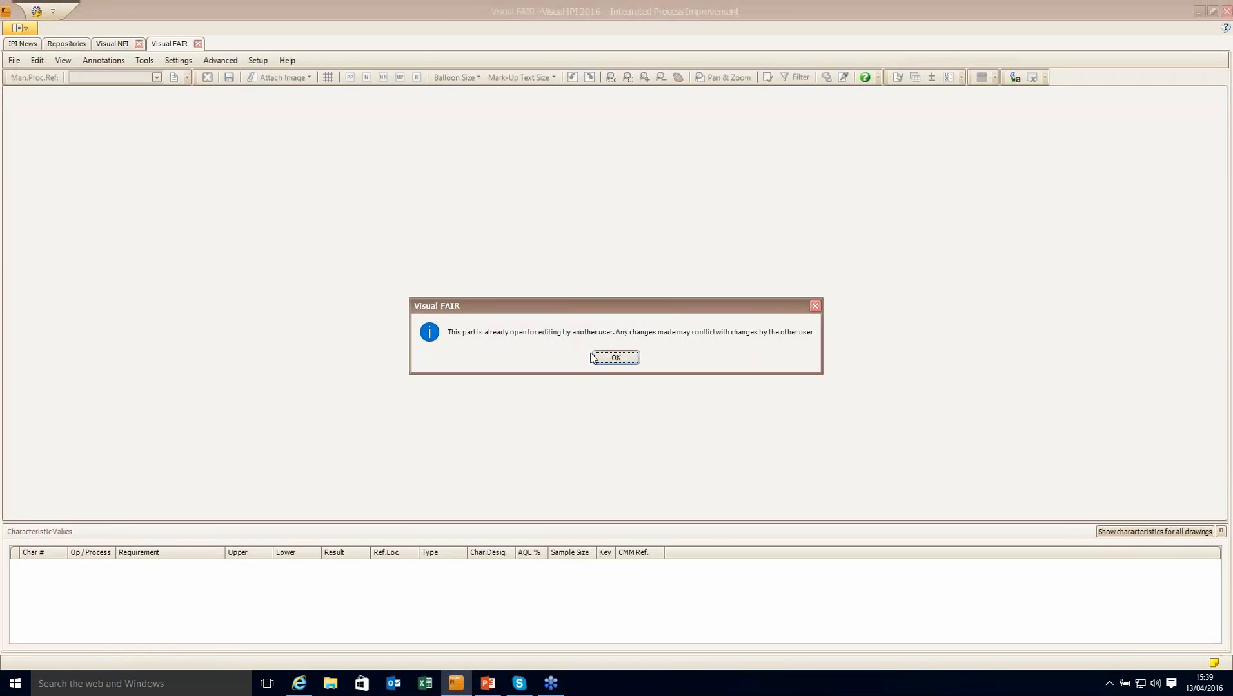
click(625, 357)
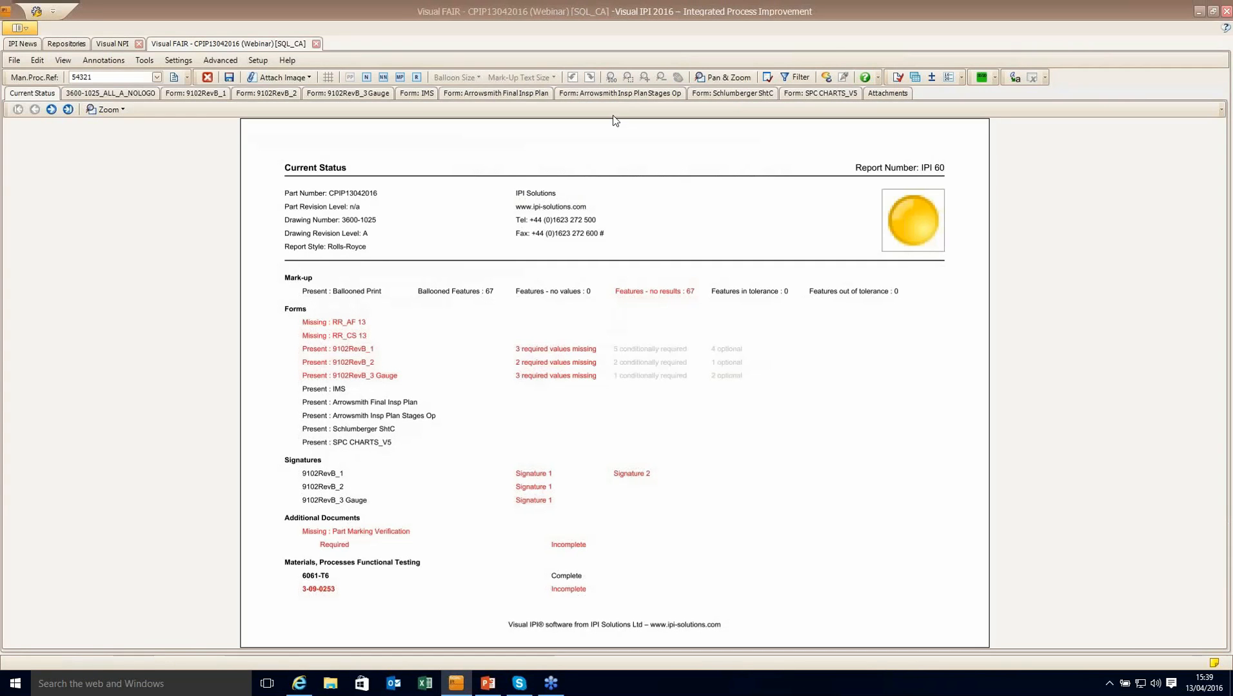
Step: Check the operation numbers of the linked characteristics in the IMS form and in the Arrowsmith Final Inspection Plan
click(417, 96)
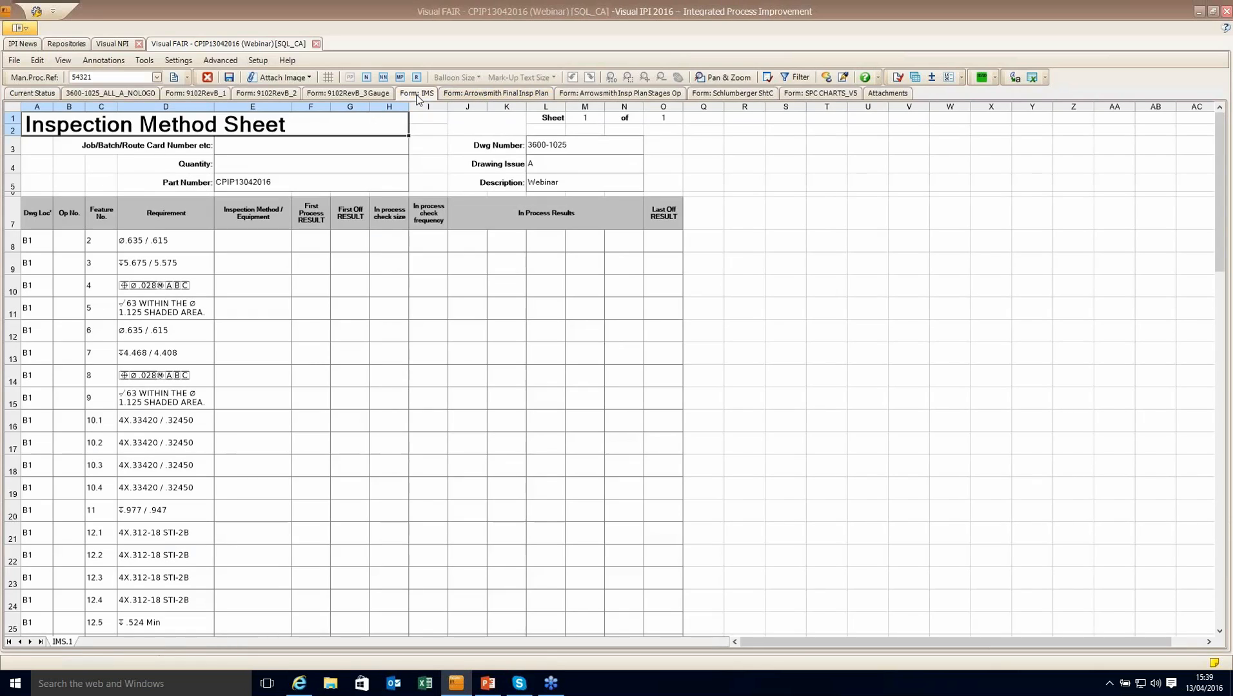
scroll(193, 265, down, 4)
scroll(197, 266, down, 16)
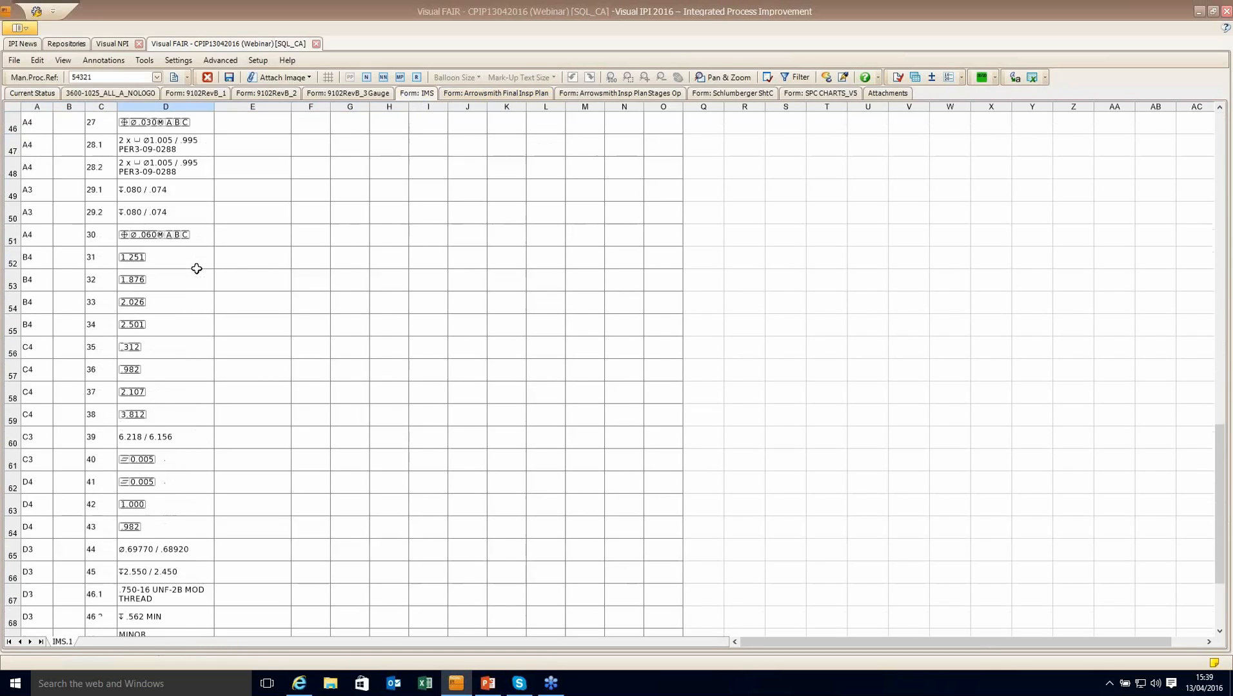
click(68, 375)
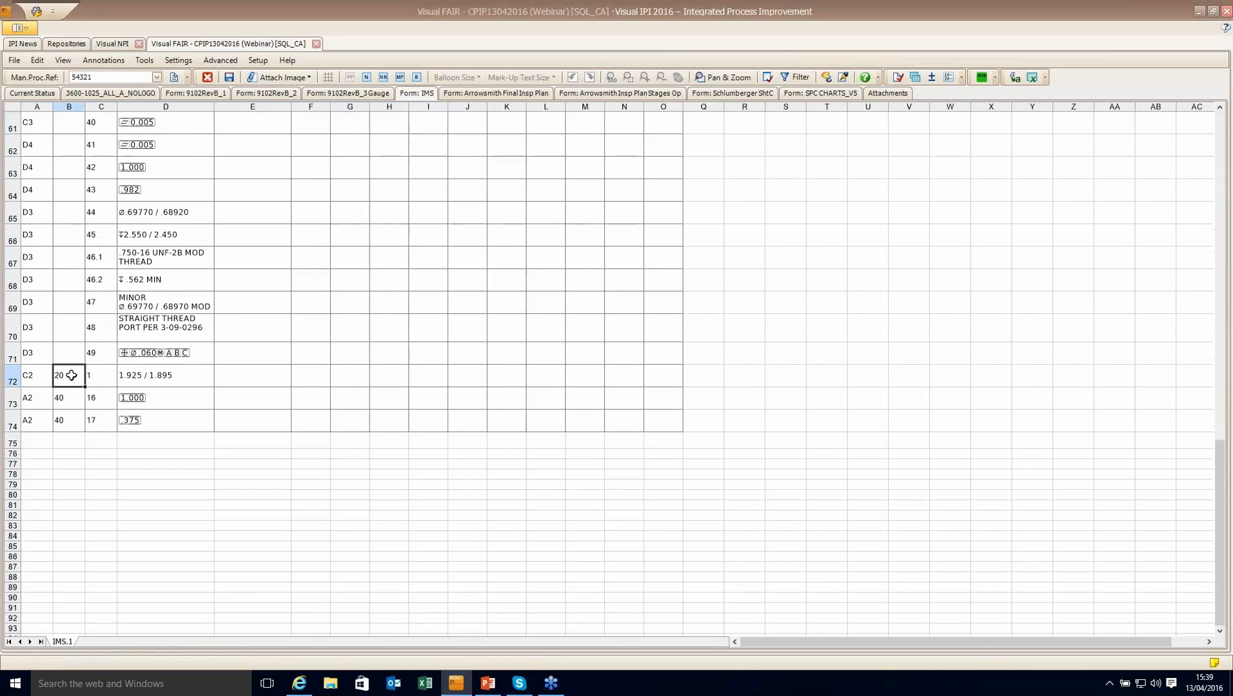
drag(96, 374, 103, 423)
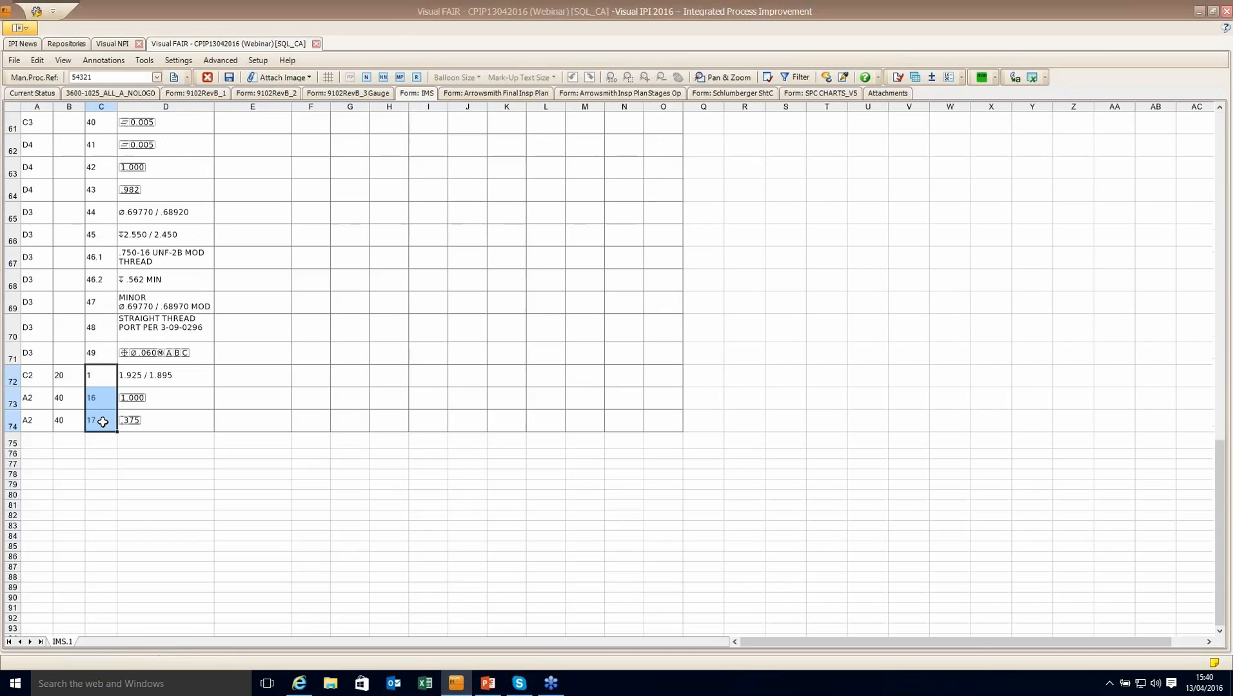
drag(58, 377, 58, 418)
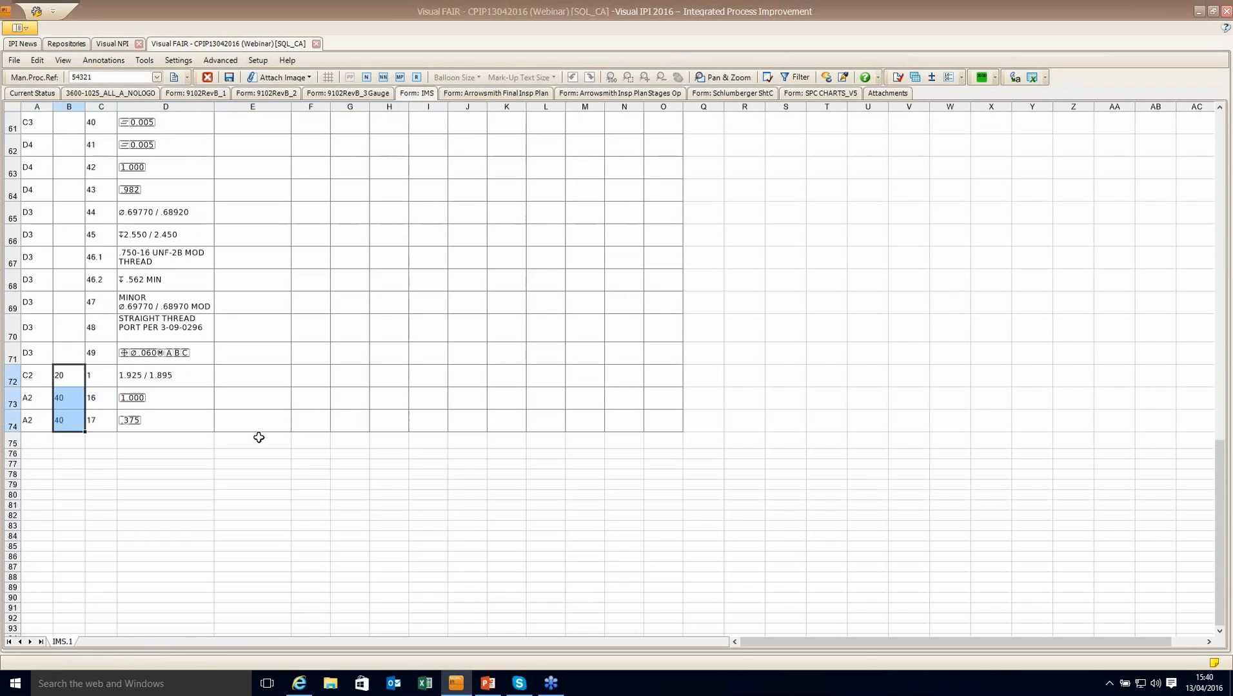
click(522, 93)
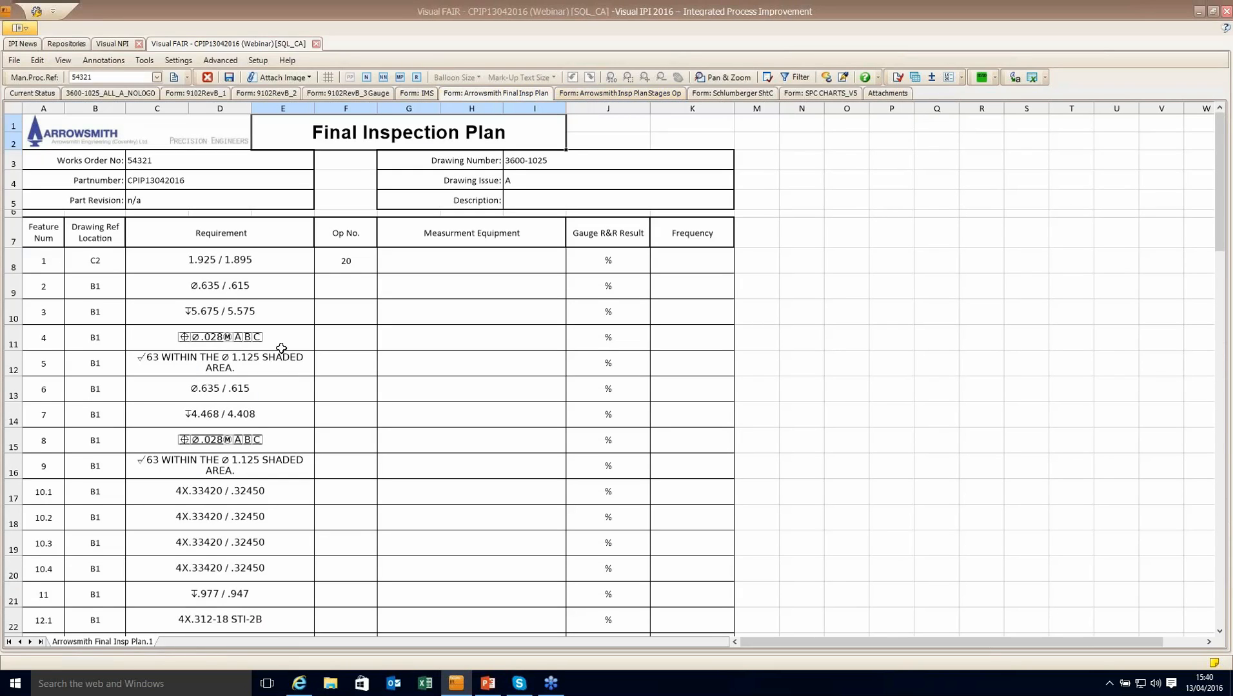
click(354, 264)
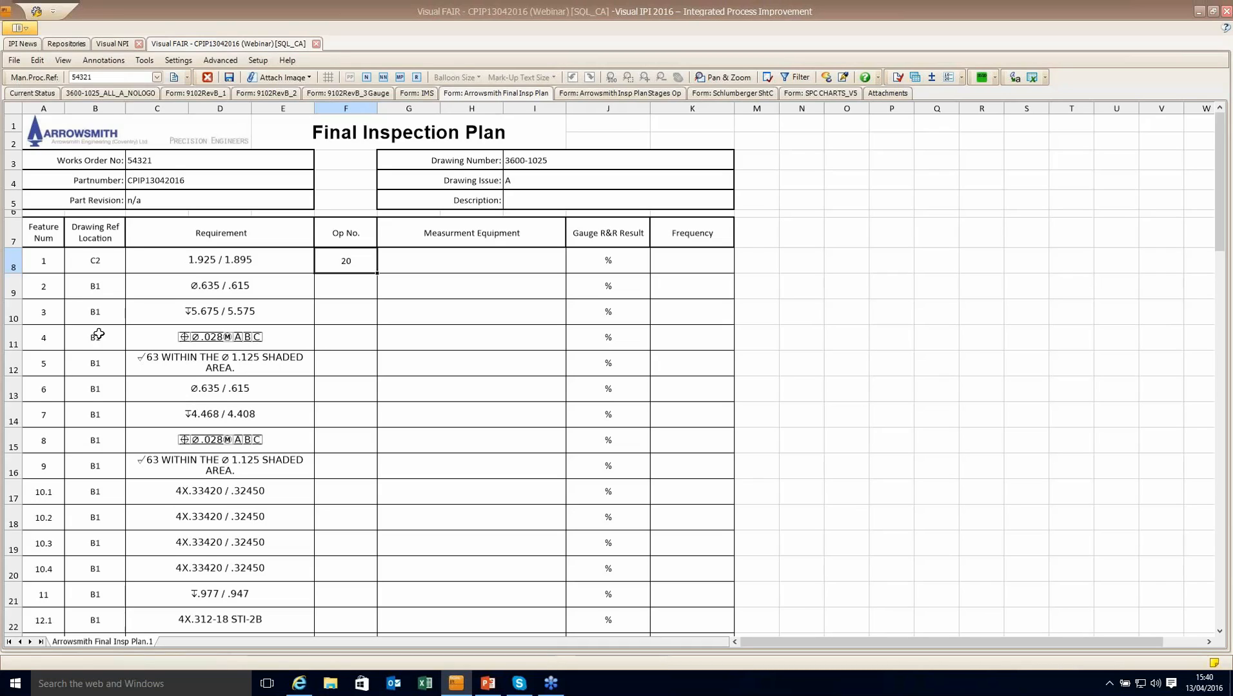
Step: Open the operation assignments of characteristic 2 (Ø.635 / .615) from the ballooned drawing 3600-1025_ALL_A_NOLOGO
click(132, 94)
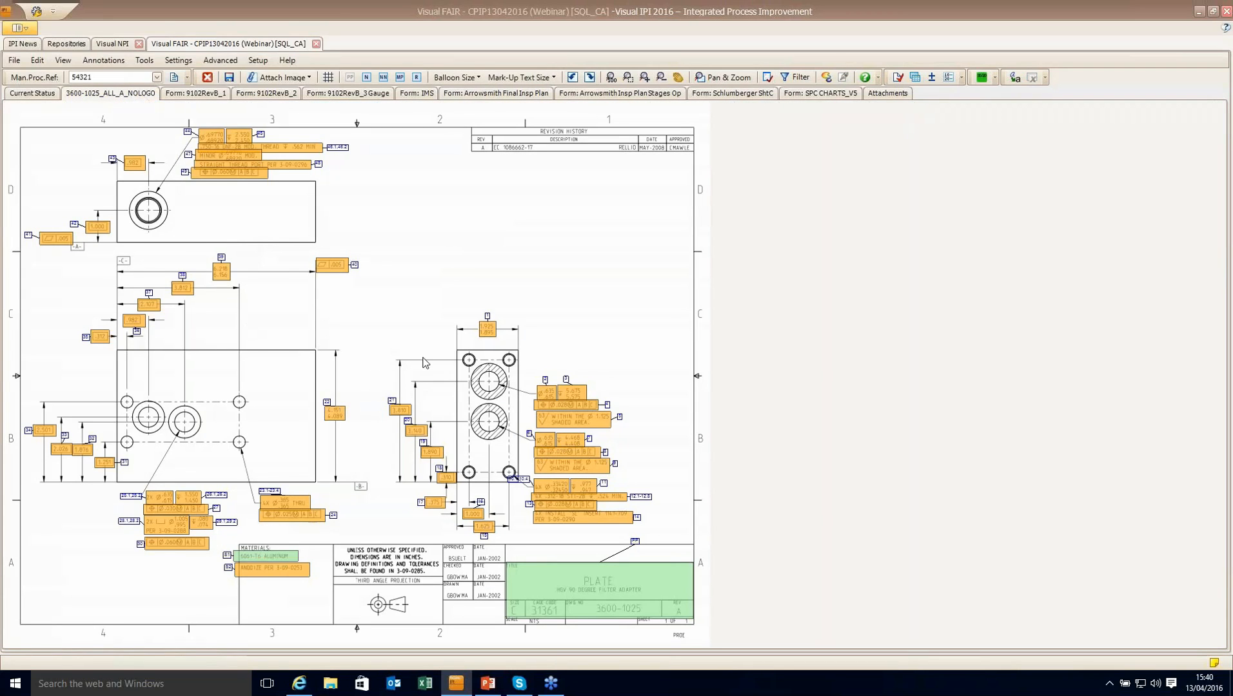
click(490, 329)
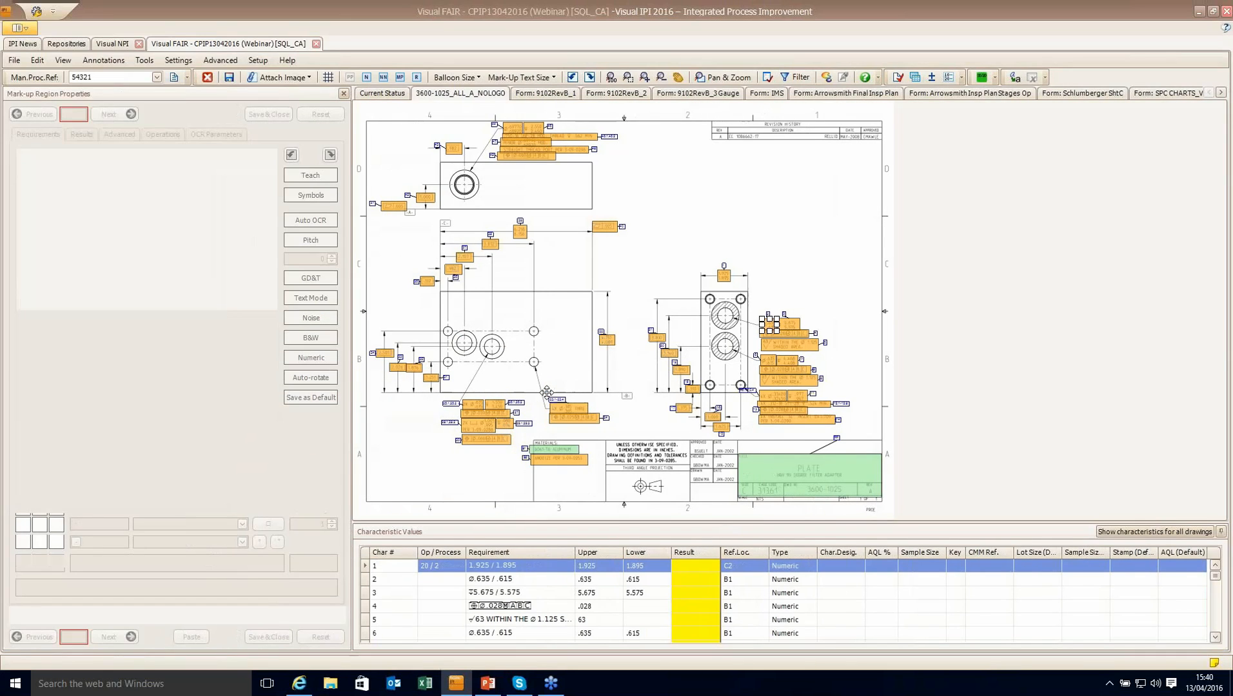
click(546, 392)
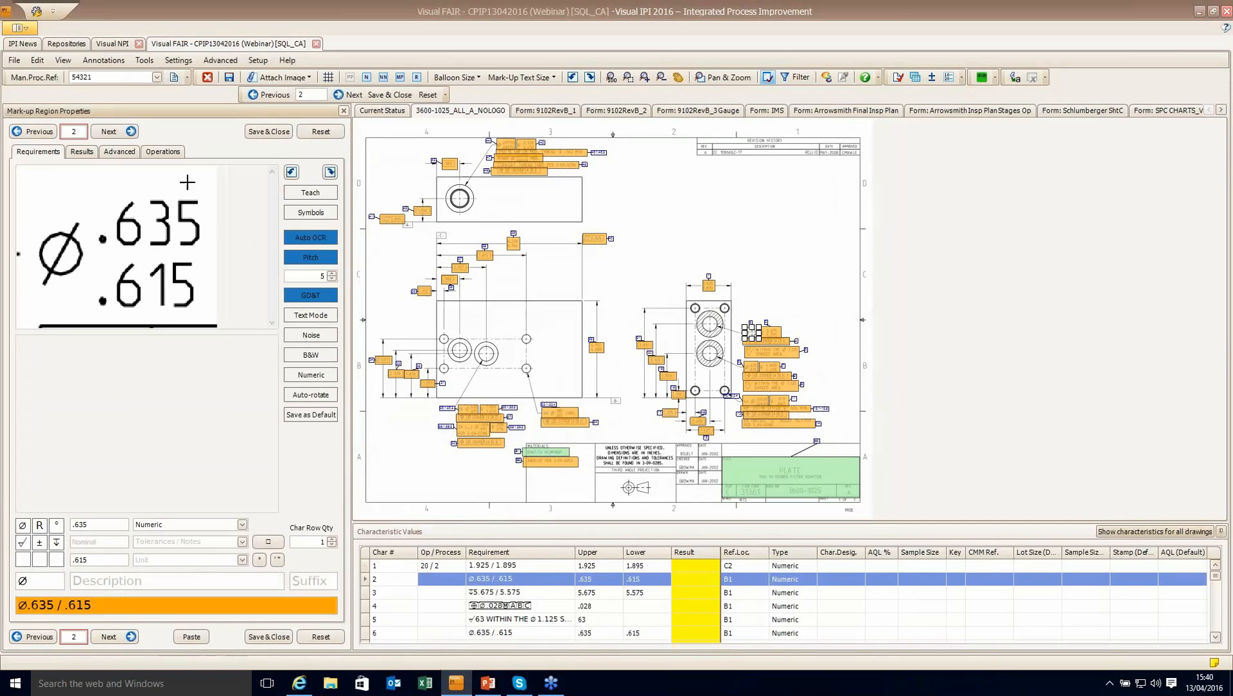
click(162, 153)
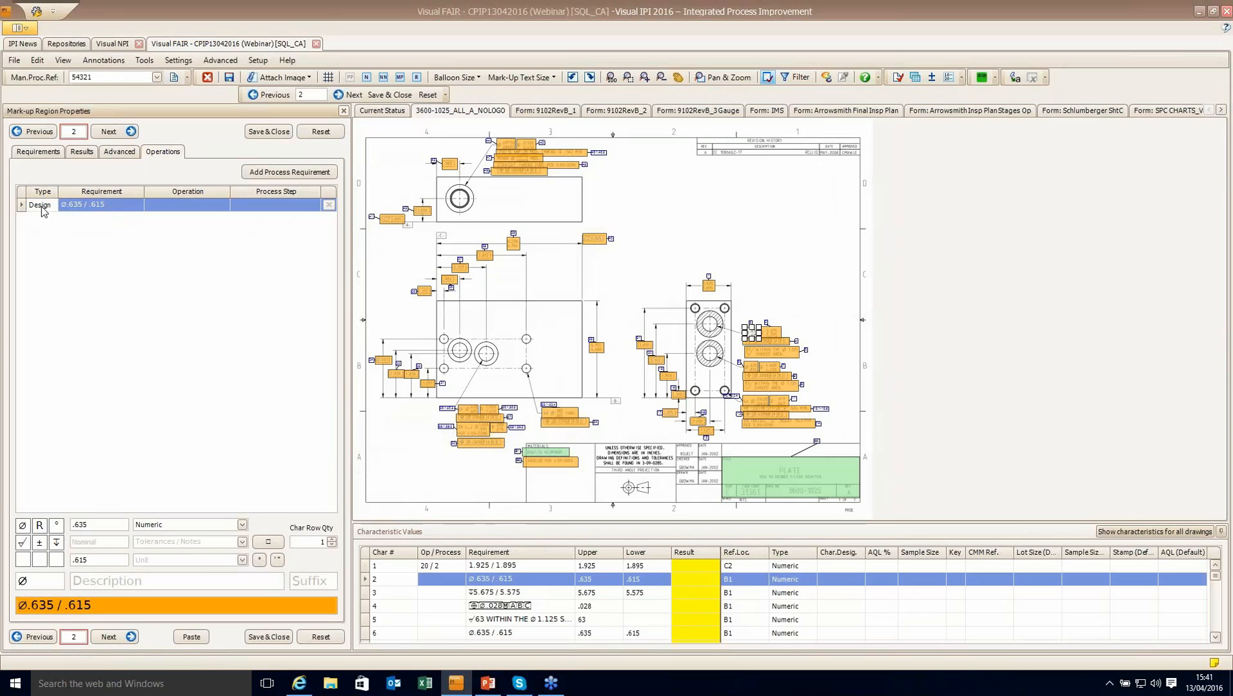
Step: Add a process requirement to characteristic 2 with nominal 0.75 and upper and lower tolerances of 0.05
click(289, 175)
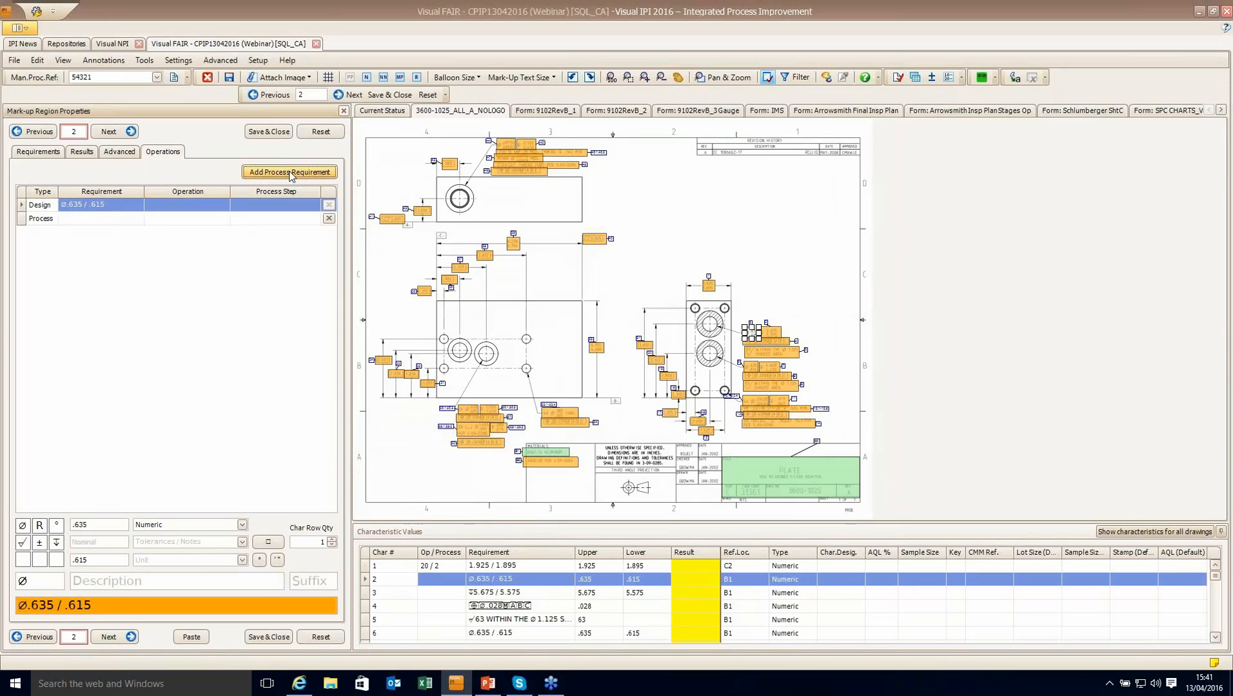
click(100, 220)
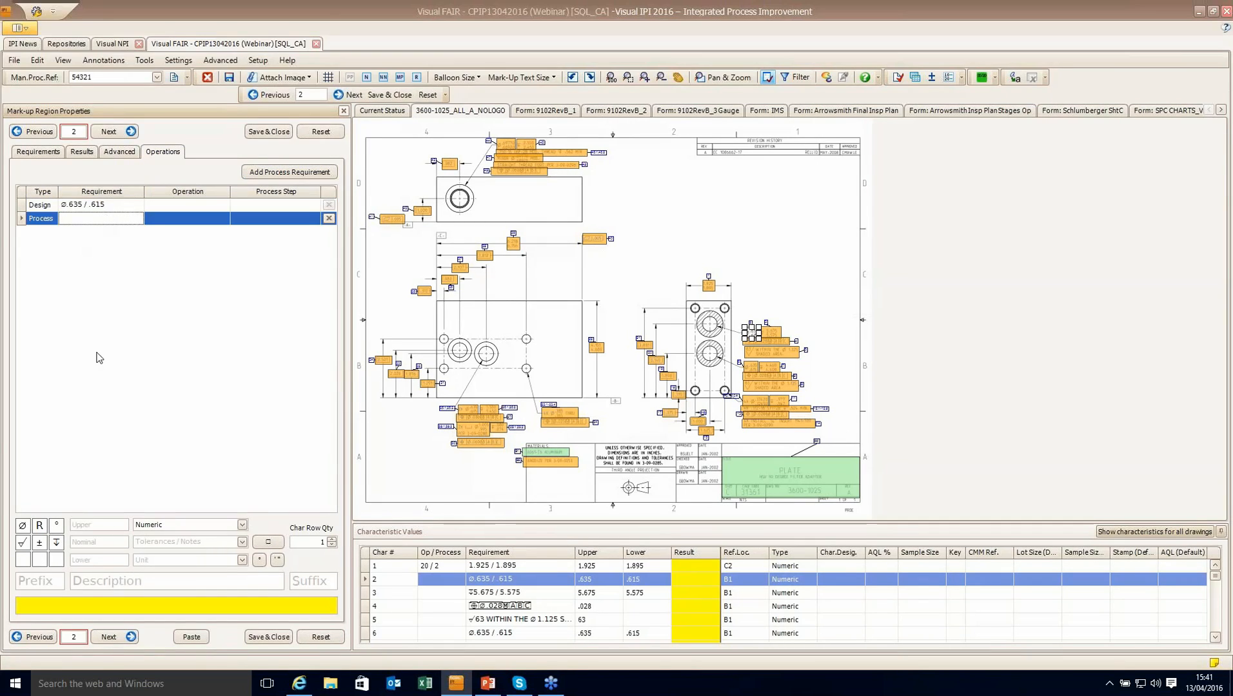
click(106, 543)
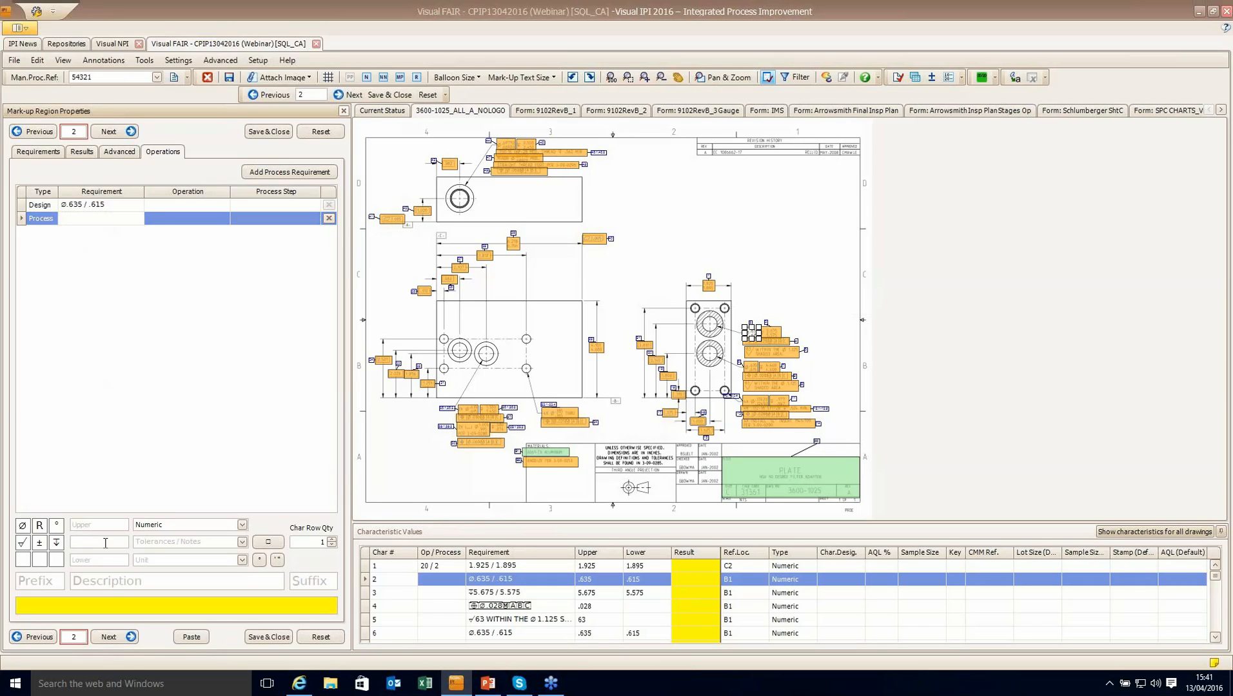
text(0.75)
click(96, 525)
text(0.05)
key(Tab)
text(0.05)
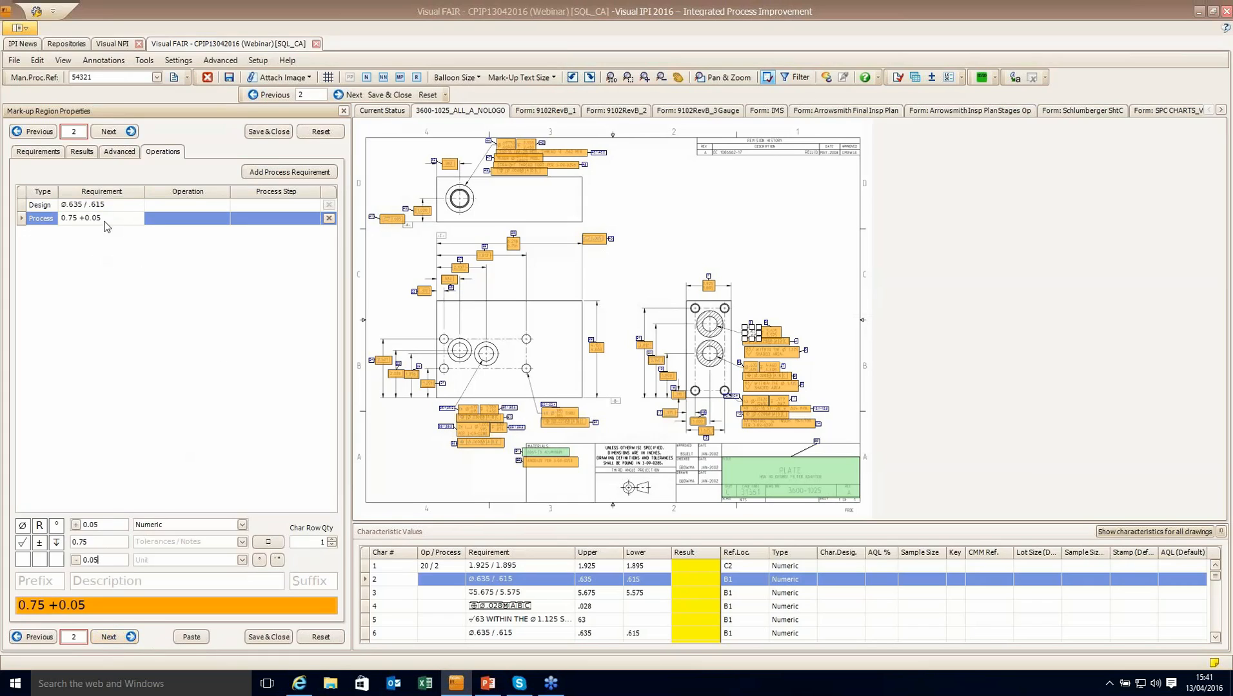
Step: Assign the new process requirement to operation 30: CLEAN and its Aqueous Wash process step
click(187, 220)
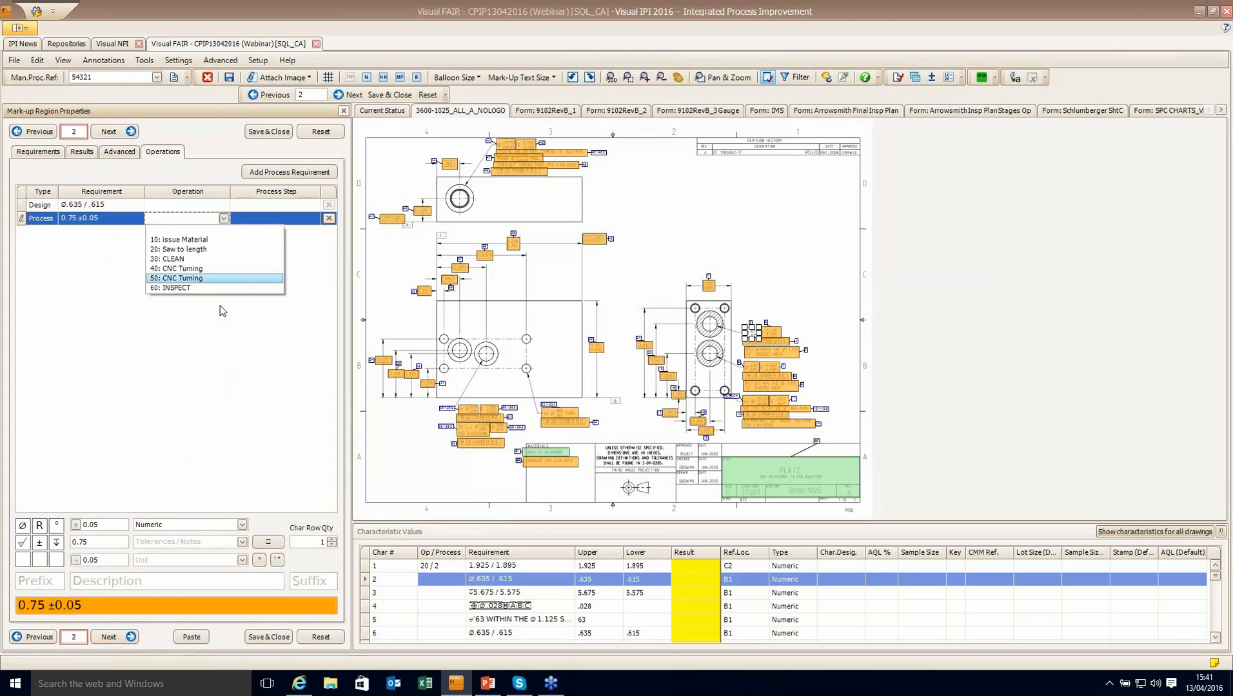
click(204, 258)
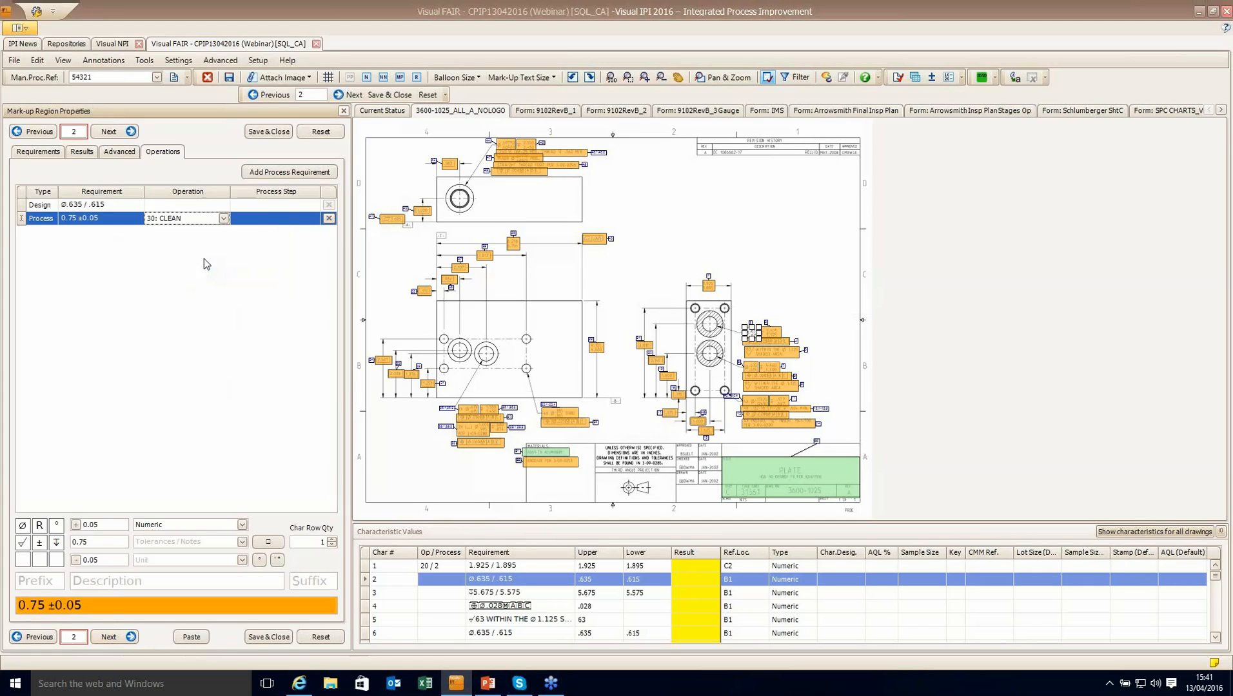
click(295, 220)
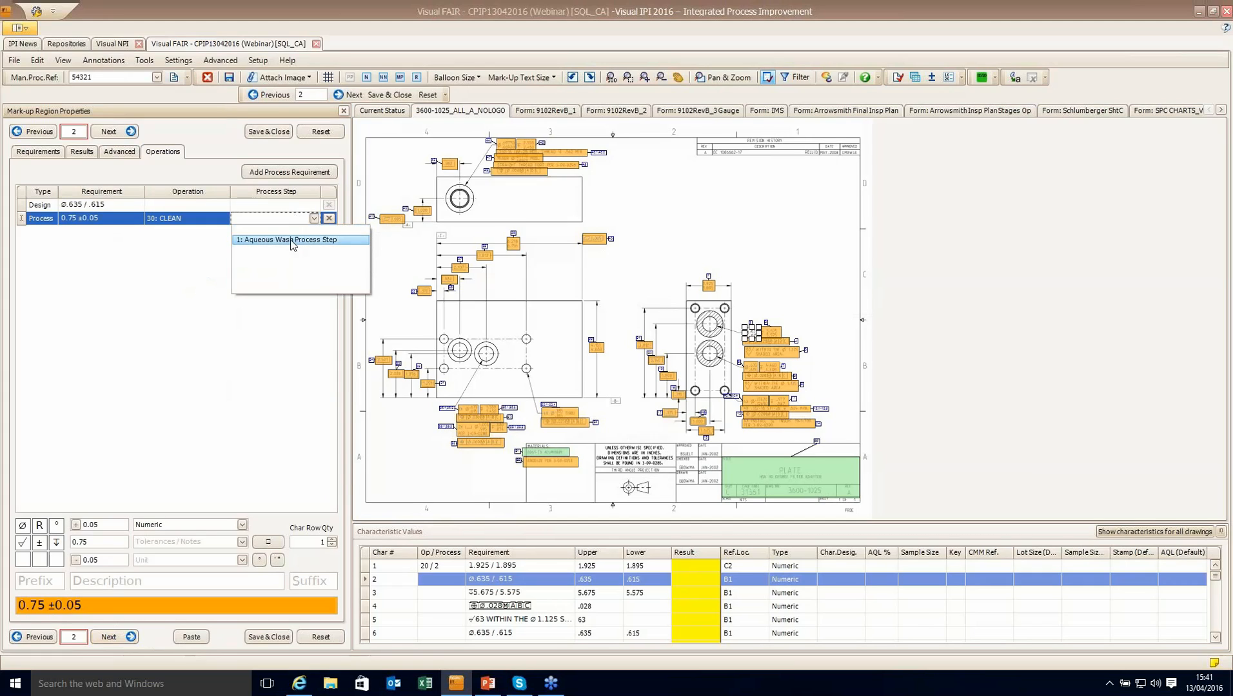
click(292, 242)
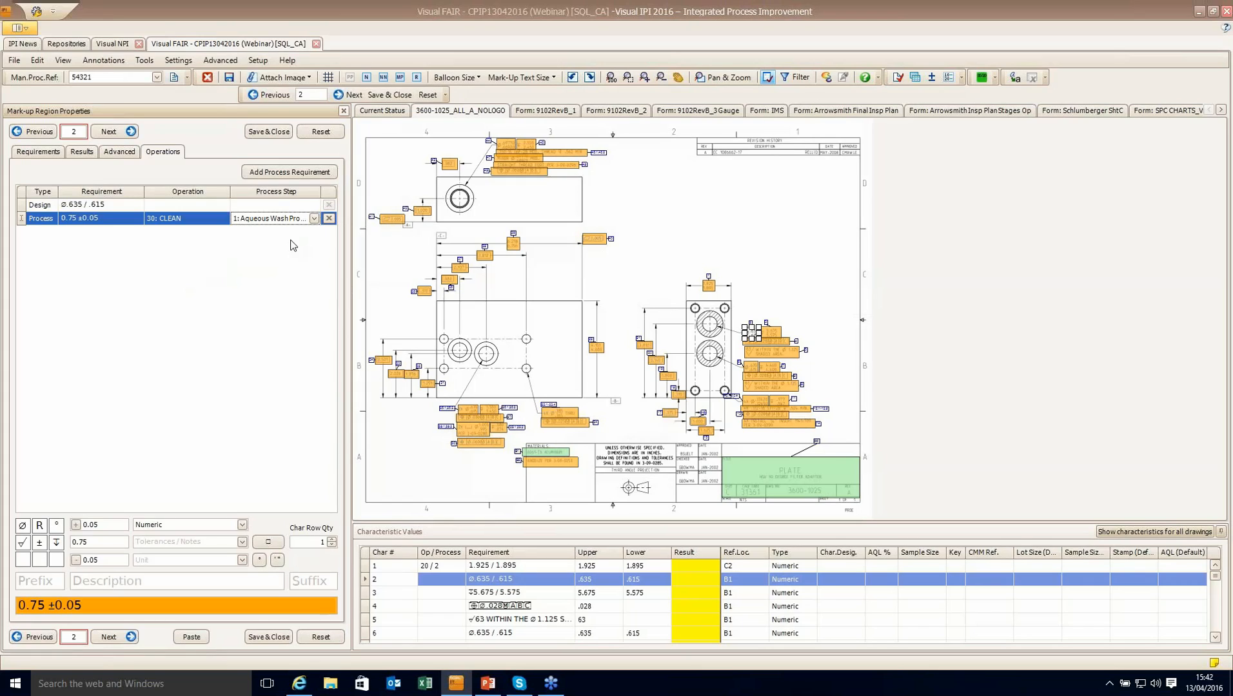
Step: Assign the Ø.635 / .615 design requirement to operation 40: CNC Turning, step 1: CNC Turn, and save and close the properties
click(201, 204)
click(191, 260)
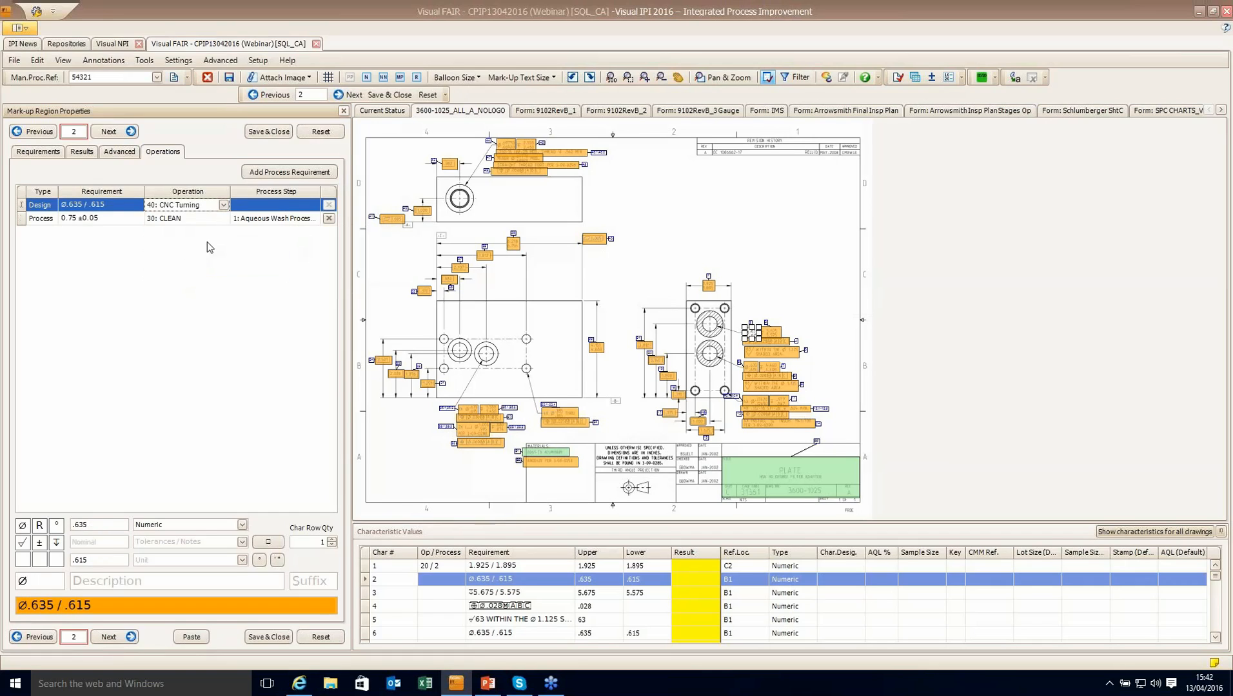
click(270, 205)
click(255, 225)
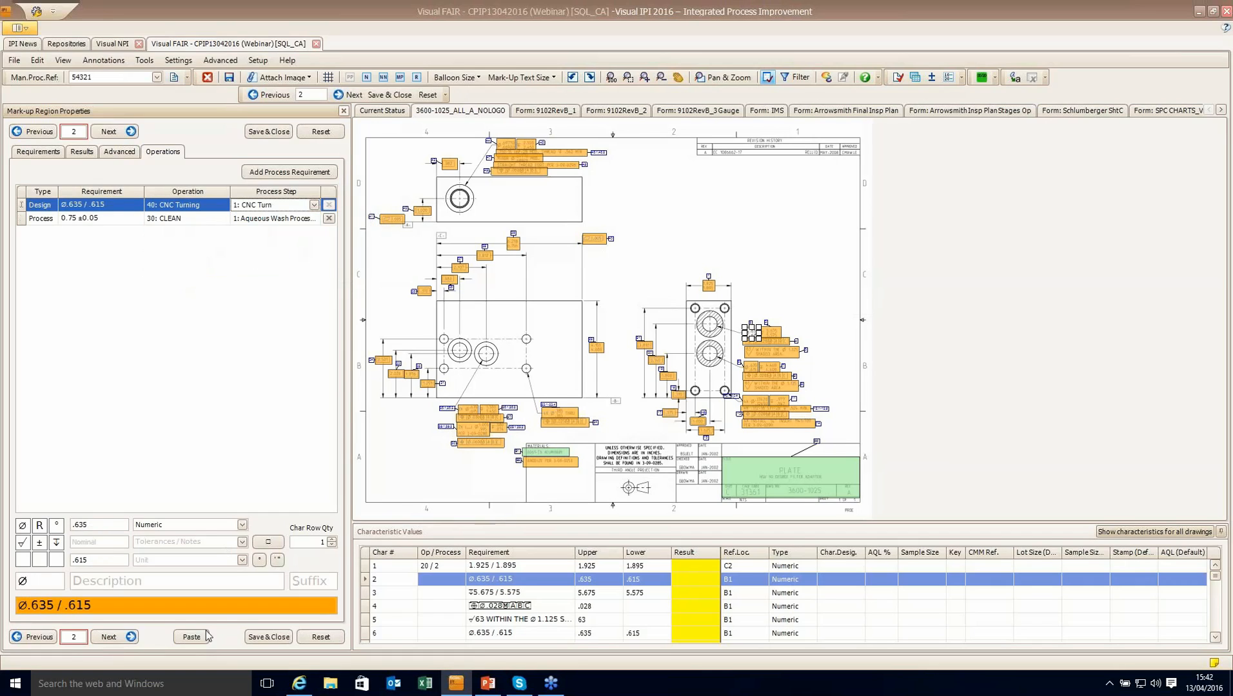
click(271, 639)
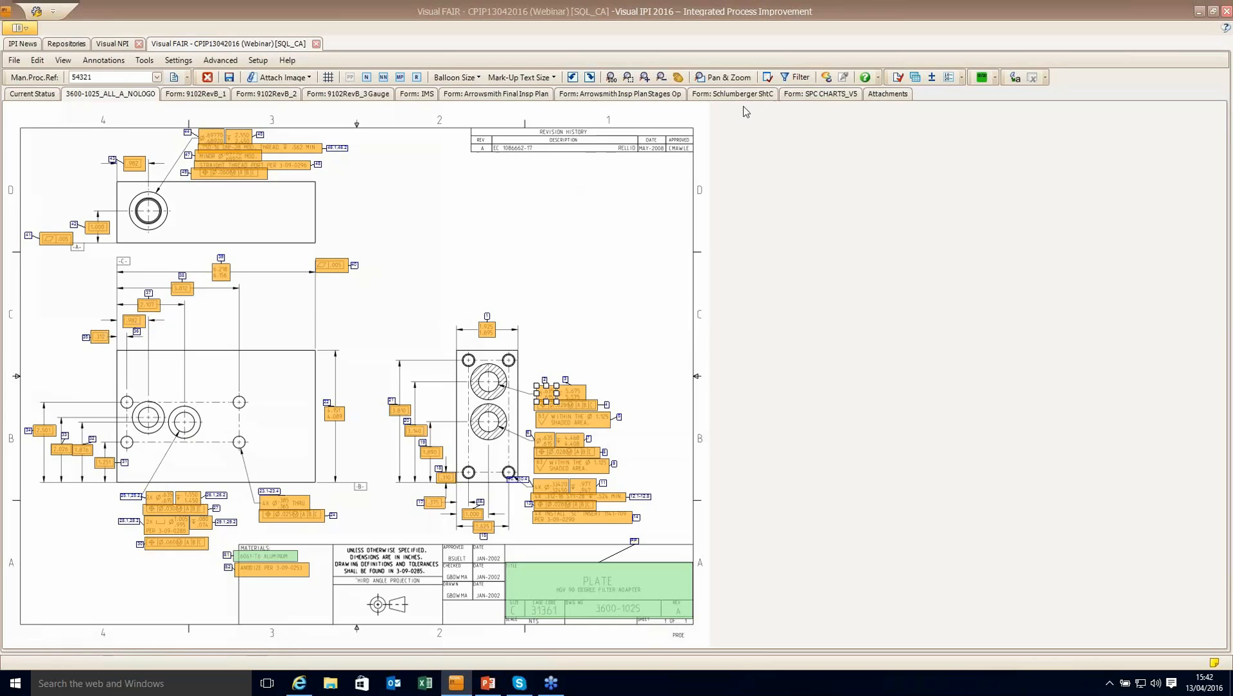
Step: Filter the drawing mark-ups to exclude design requirements, leaving only characteristics with process requirements
click(797, 78)
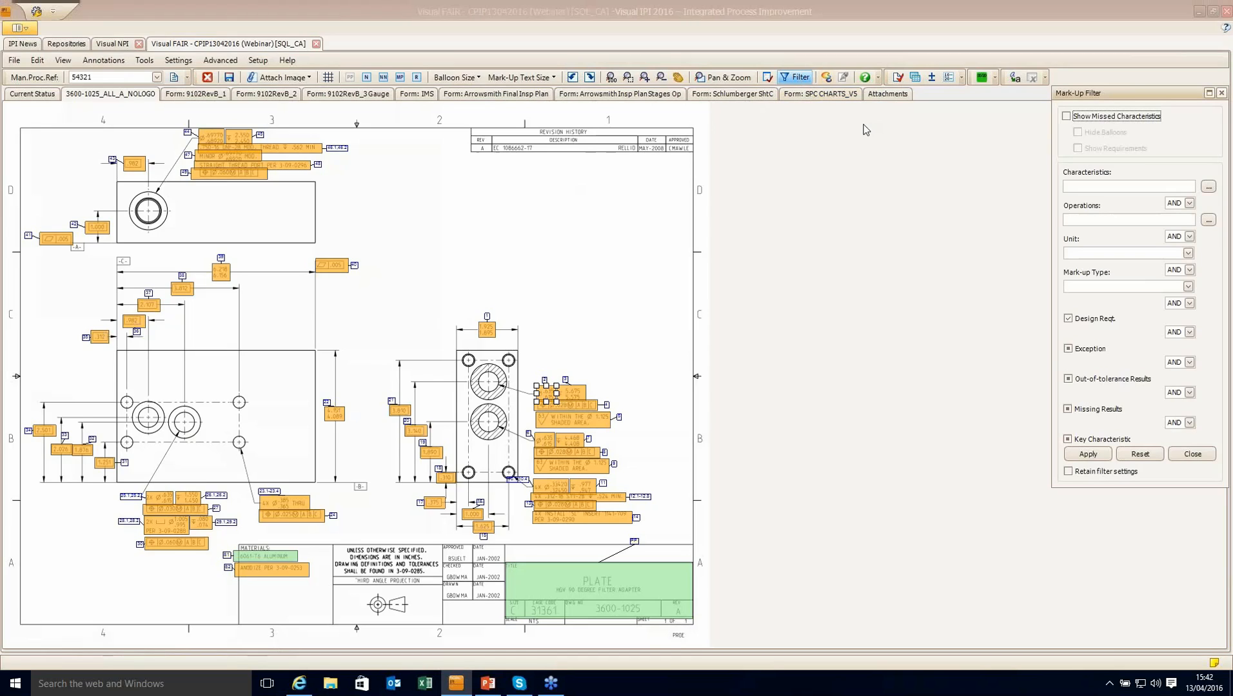
click(1074, 319)
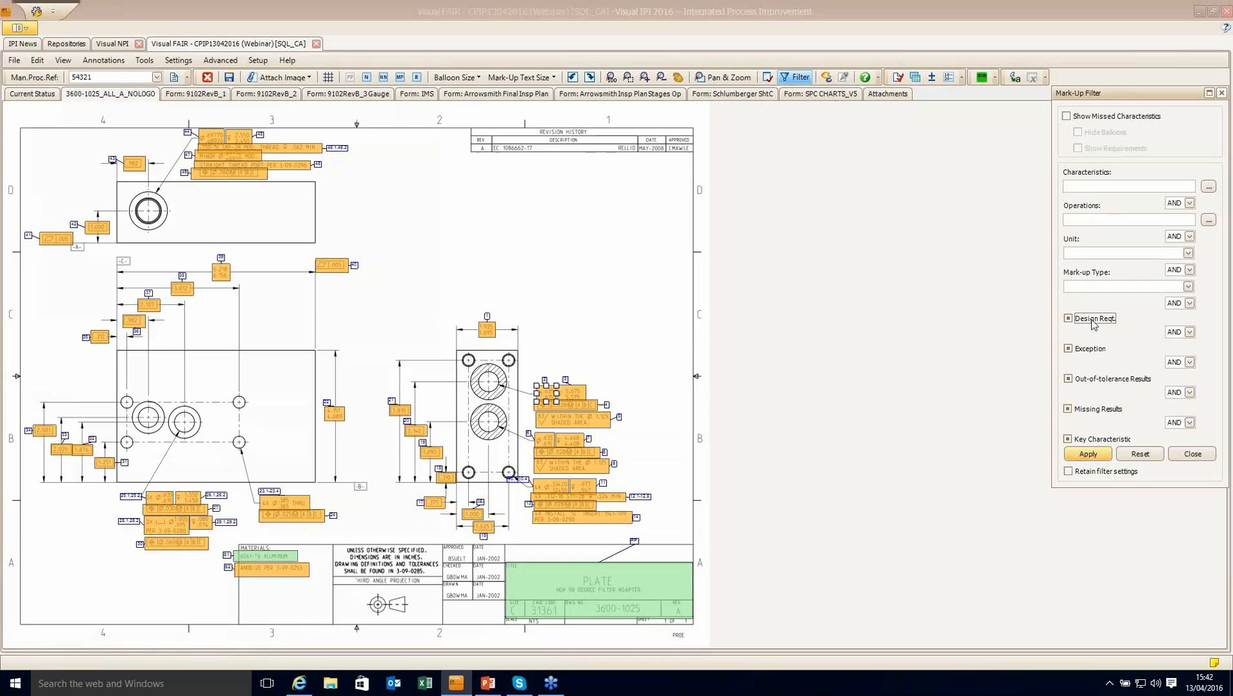
click(1086, 322)
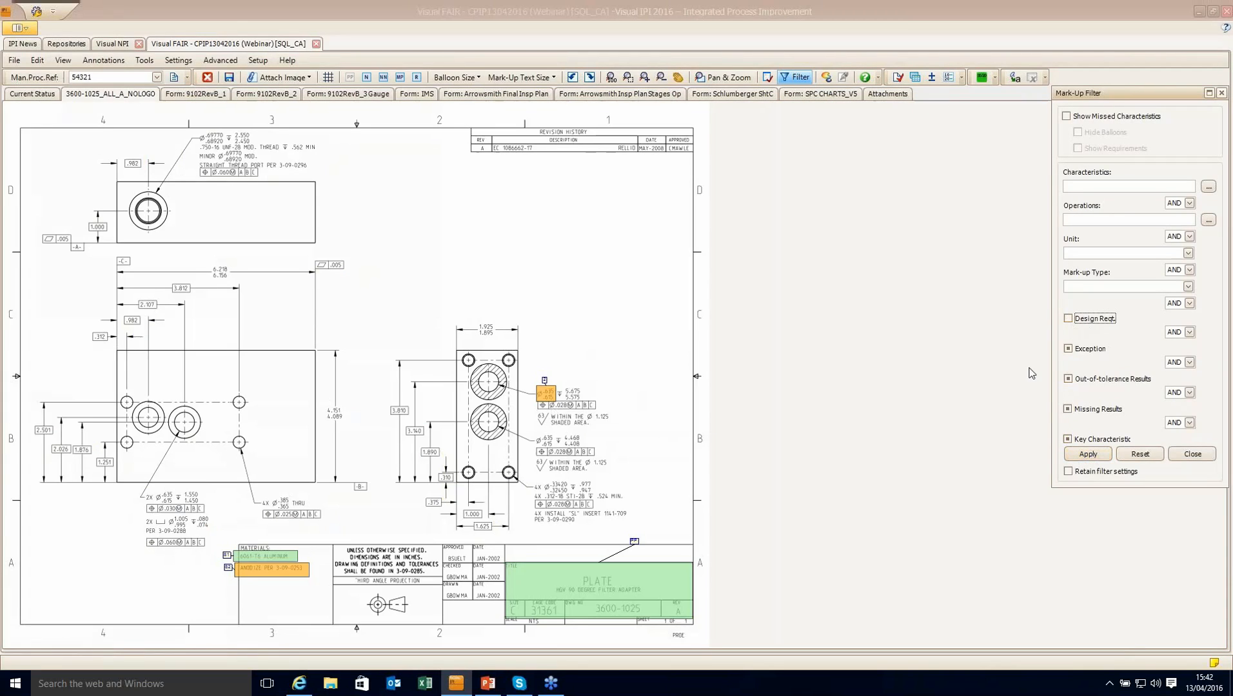
Step: Apply the mark-up filter and examine the remaining characteristic's operation number and requirement on the IMS form
click(1090, 455)
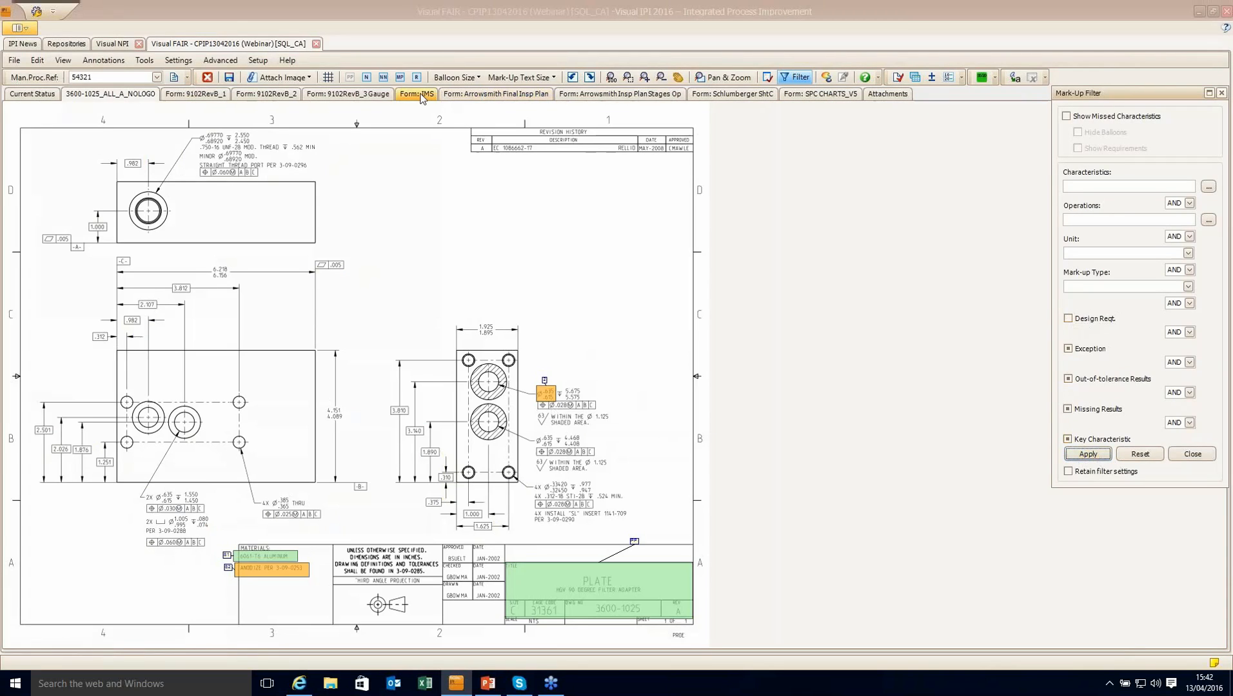
click(417, 94)
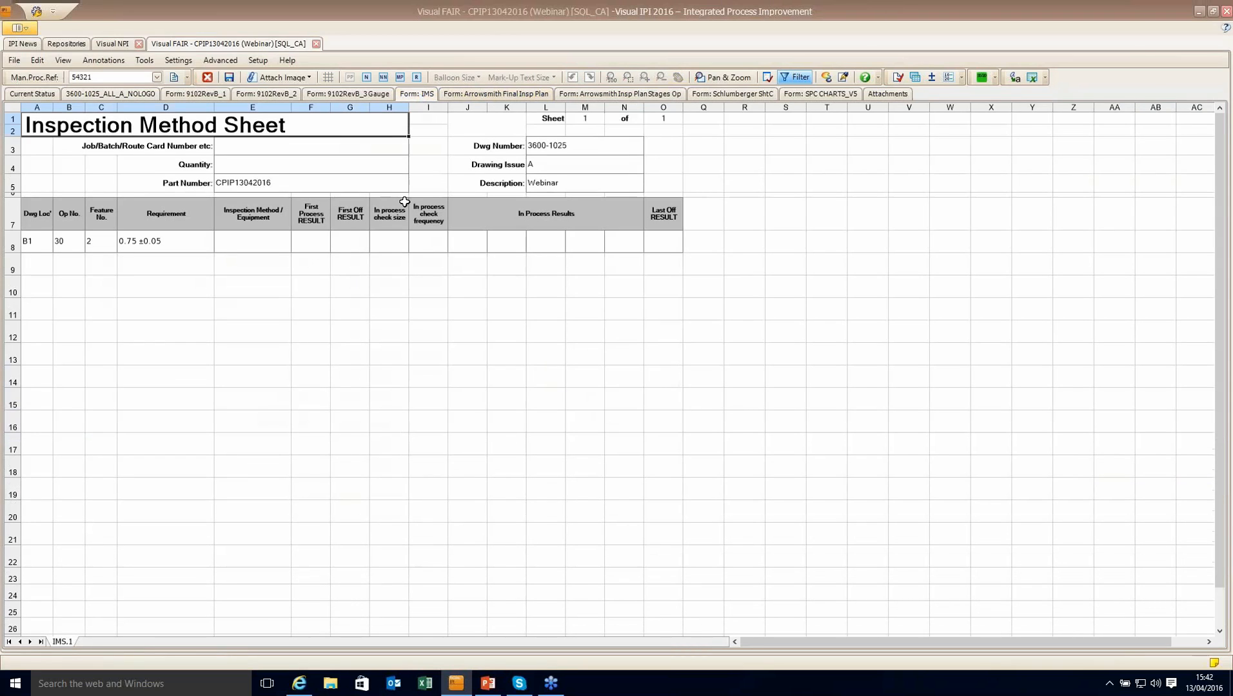
click(91, 240)
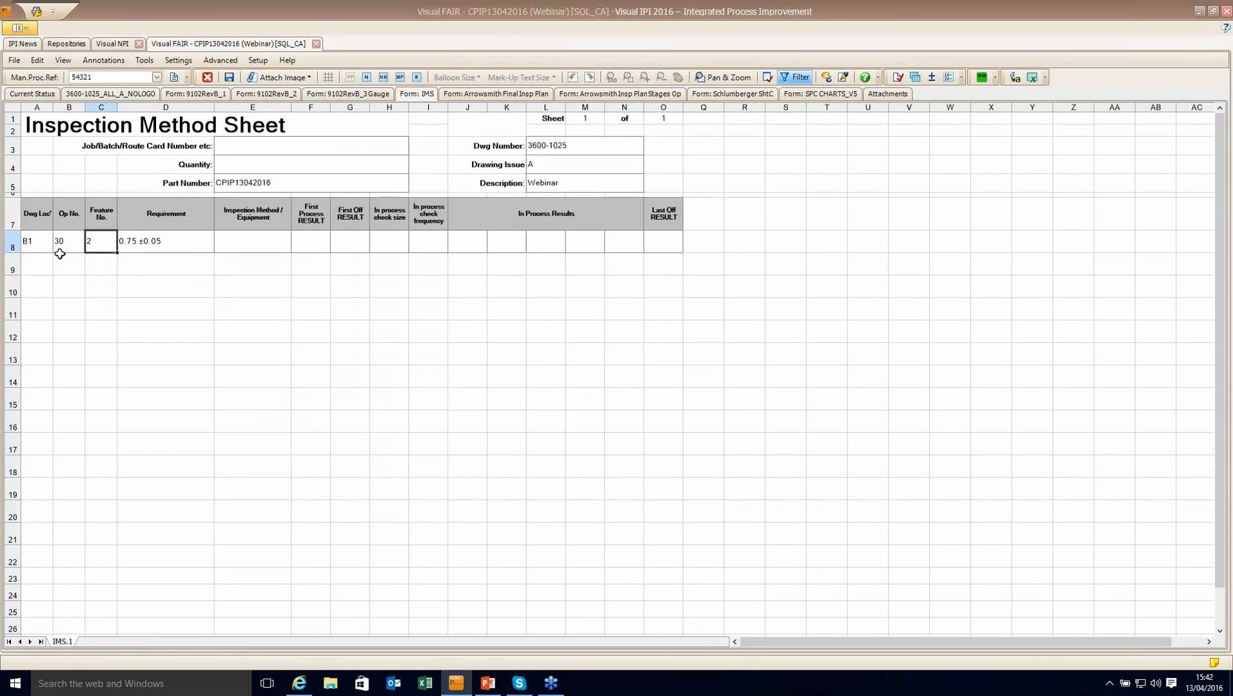
drag(29, 241, 160, 243)
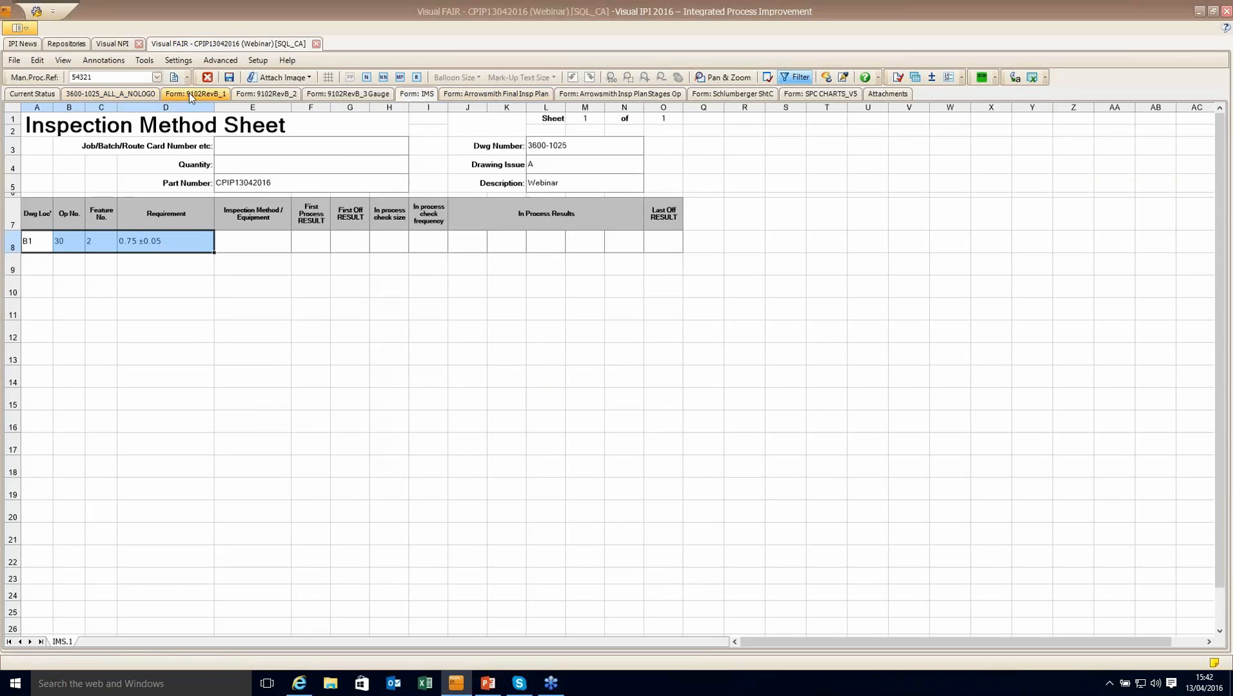
Step: Filter the drawing mark-ups to design requirements only and review the resulting requirement rows on the IMS form
click(136, 93)
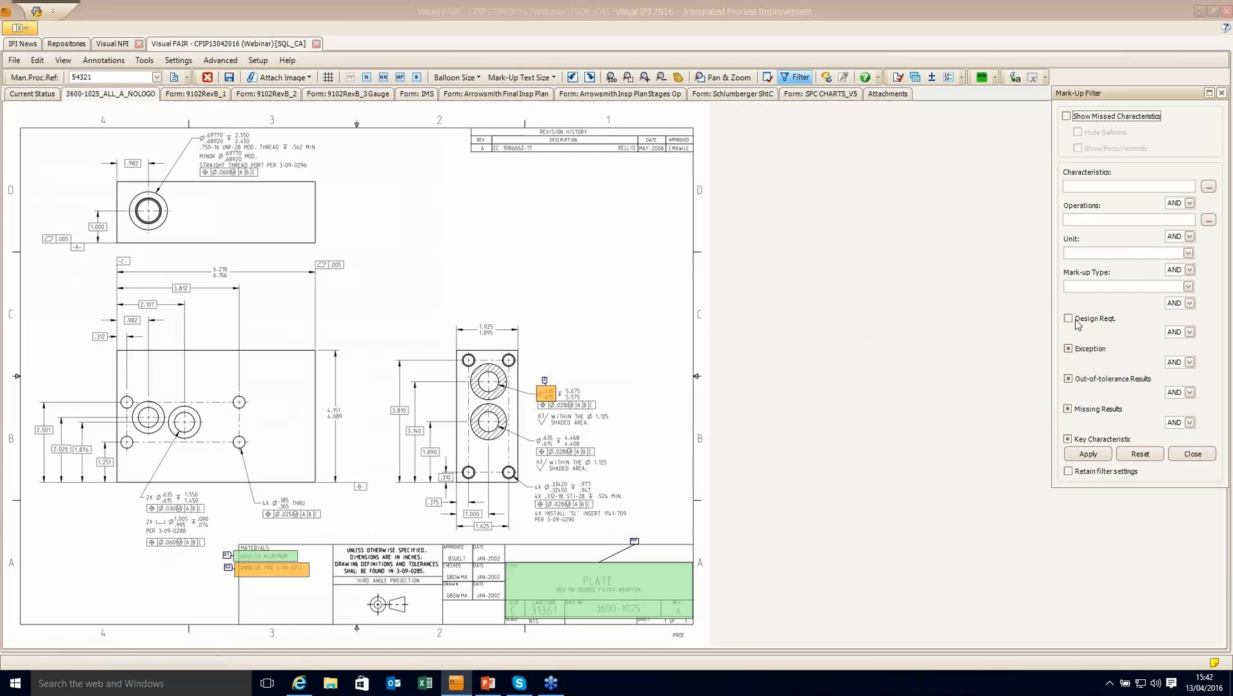
click(1074, 322)
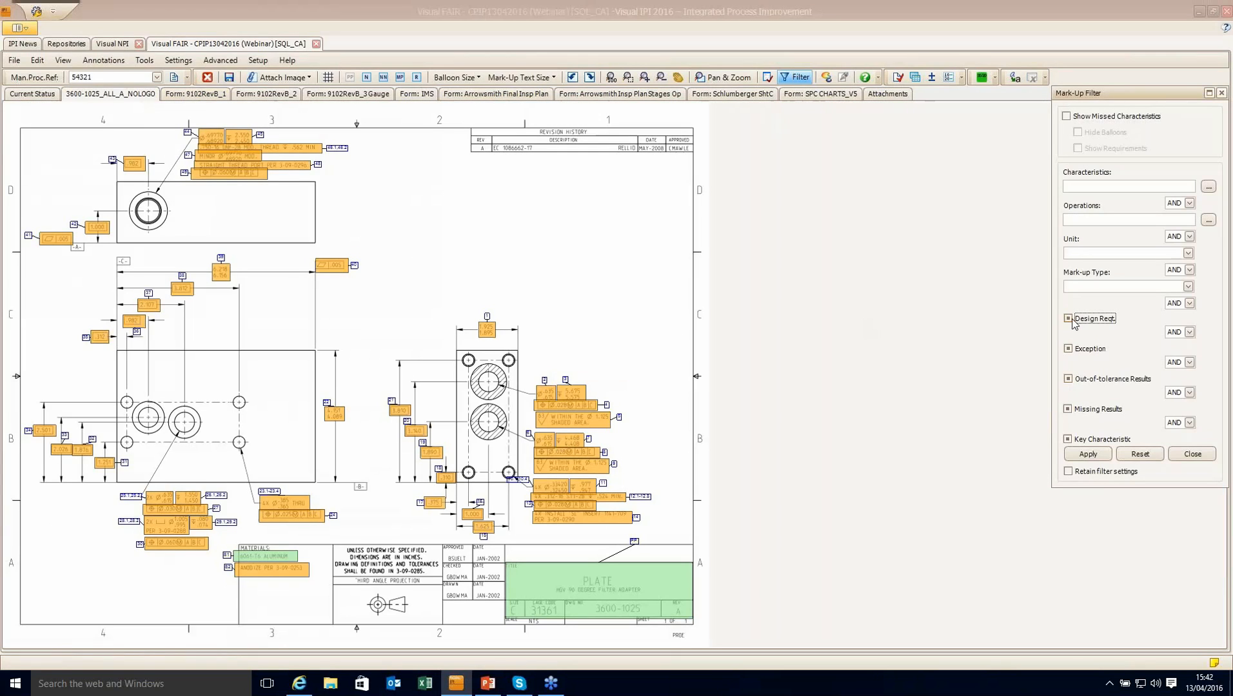
click(1072, 320)
click(1073, 320)
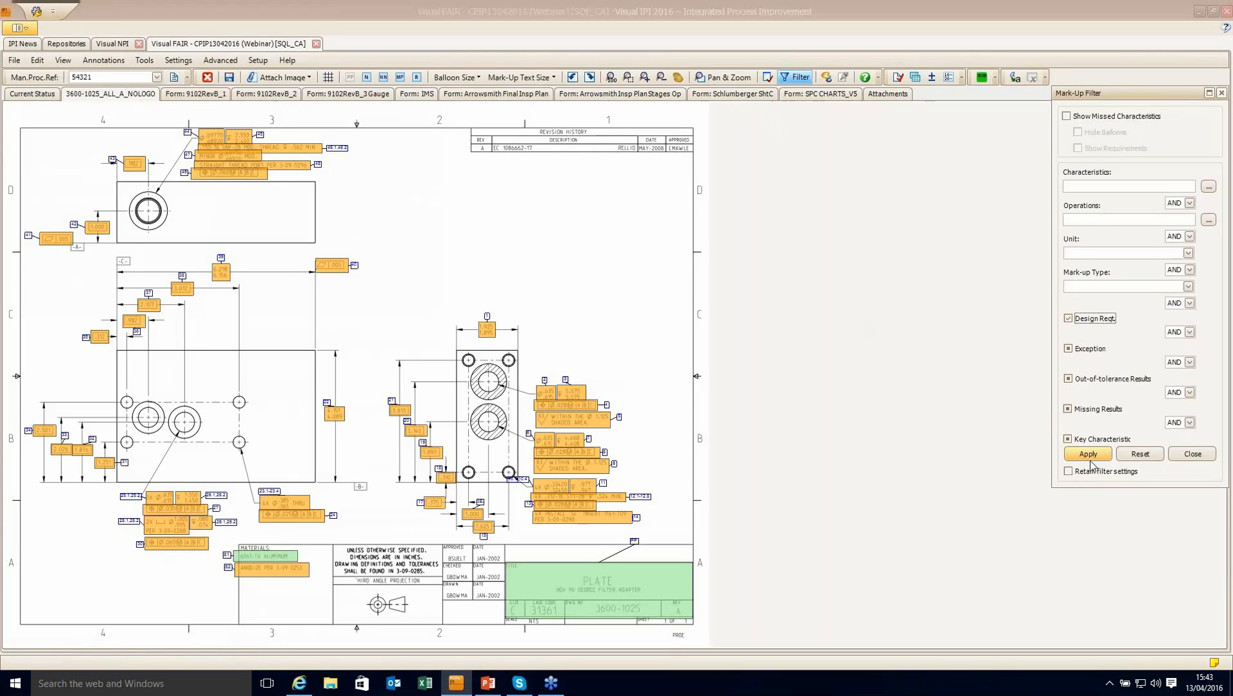
click(418, 94)
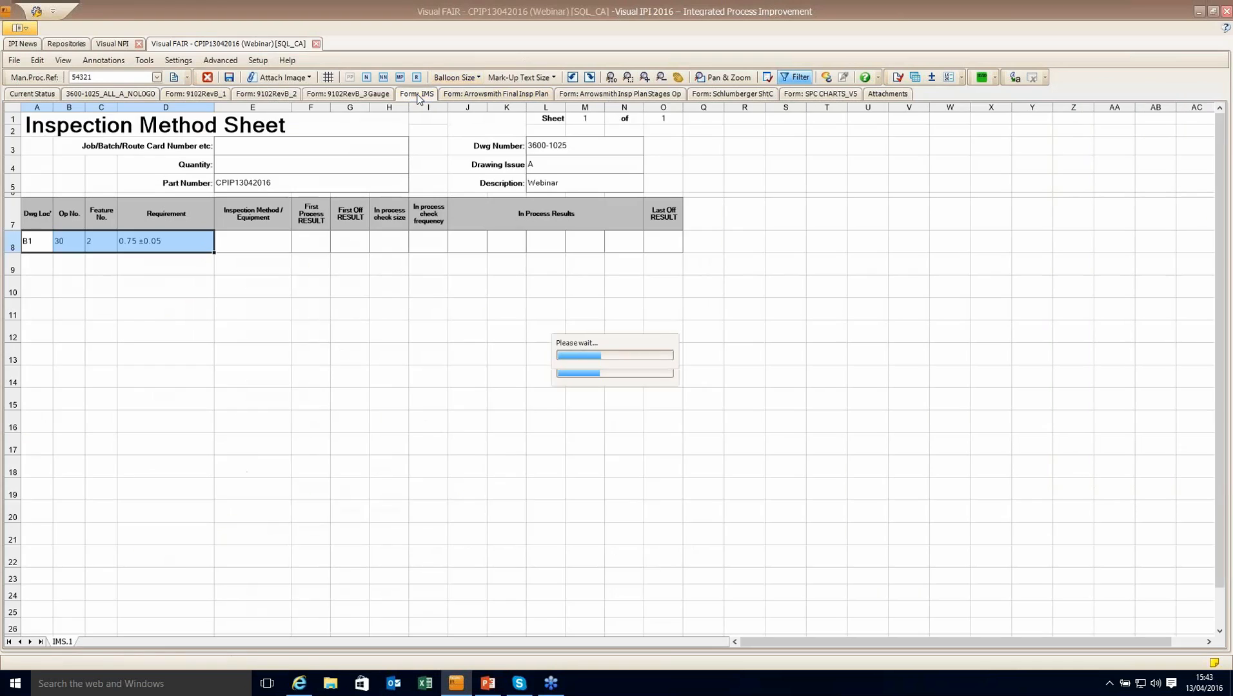
scroll(172, 282, down, 5)
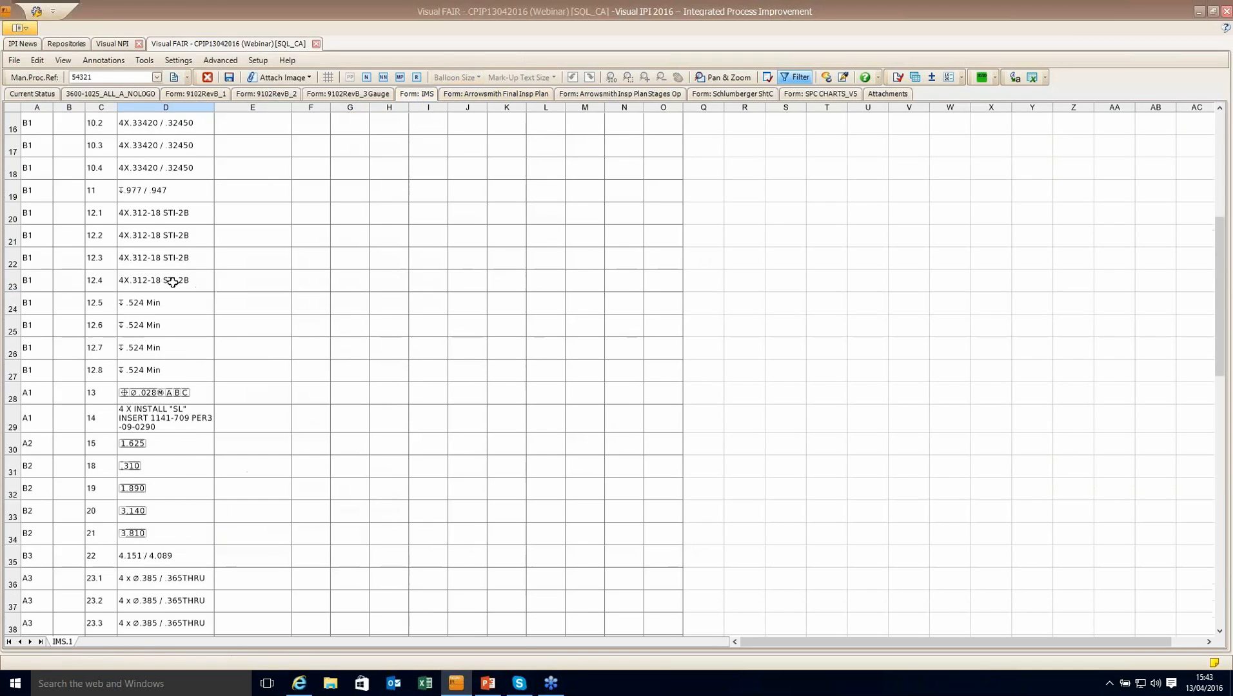
scroll(173, 282, down, 15)
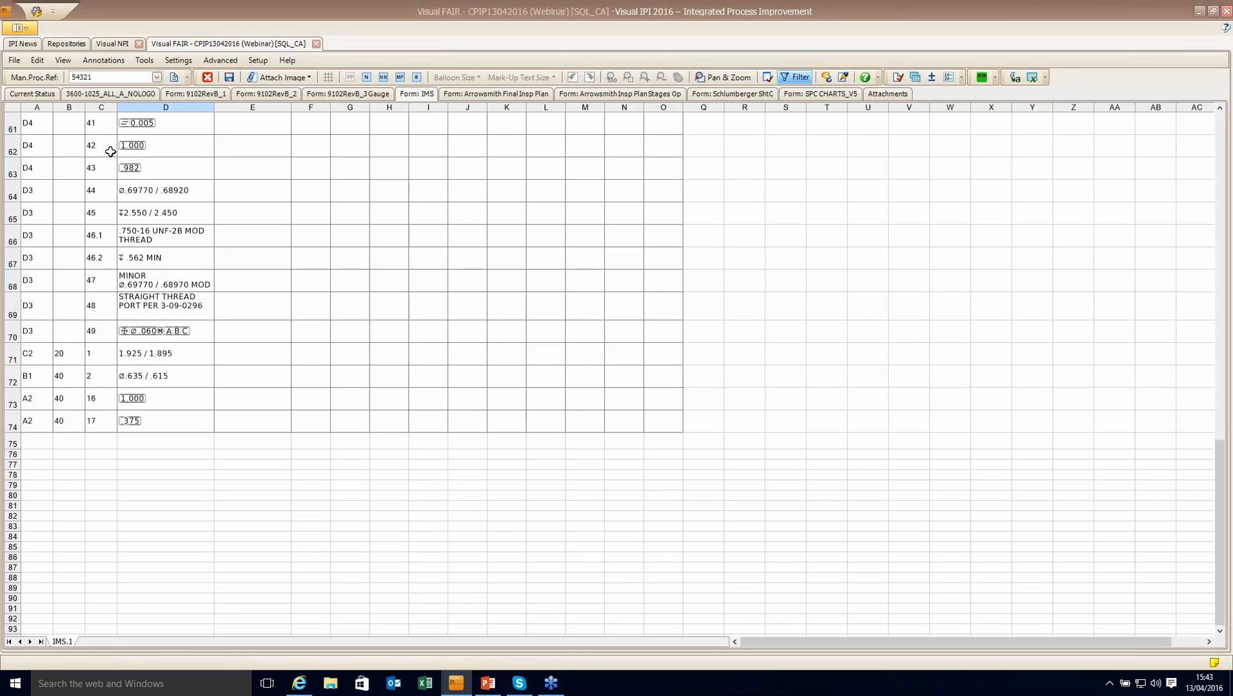
Step: Remove the design requirement condition from the mark-up filter and refresh the IMS form to review all design and process requirements
click(107, 95)
click(1086, 319)
click(1089, 454)
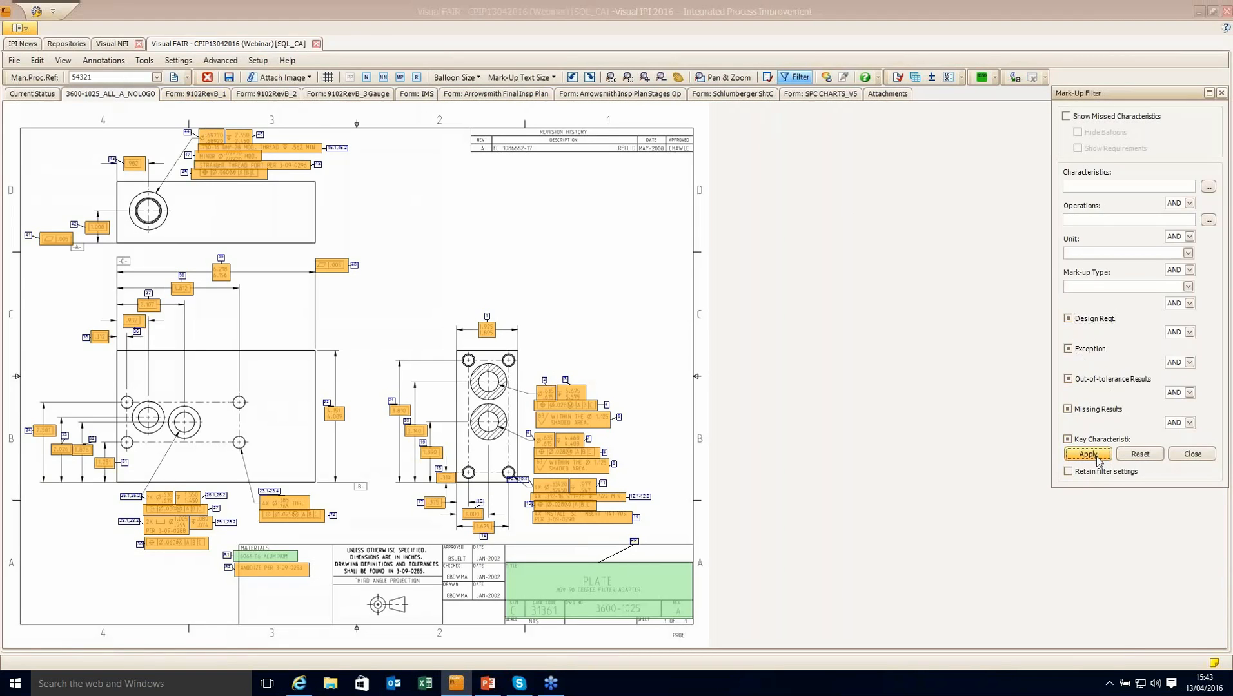
click(419, 95)
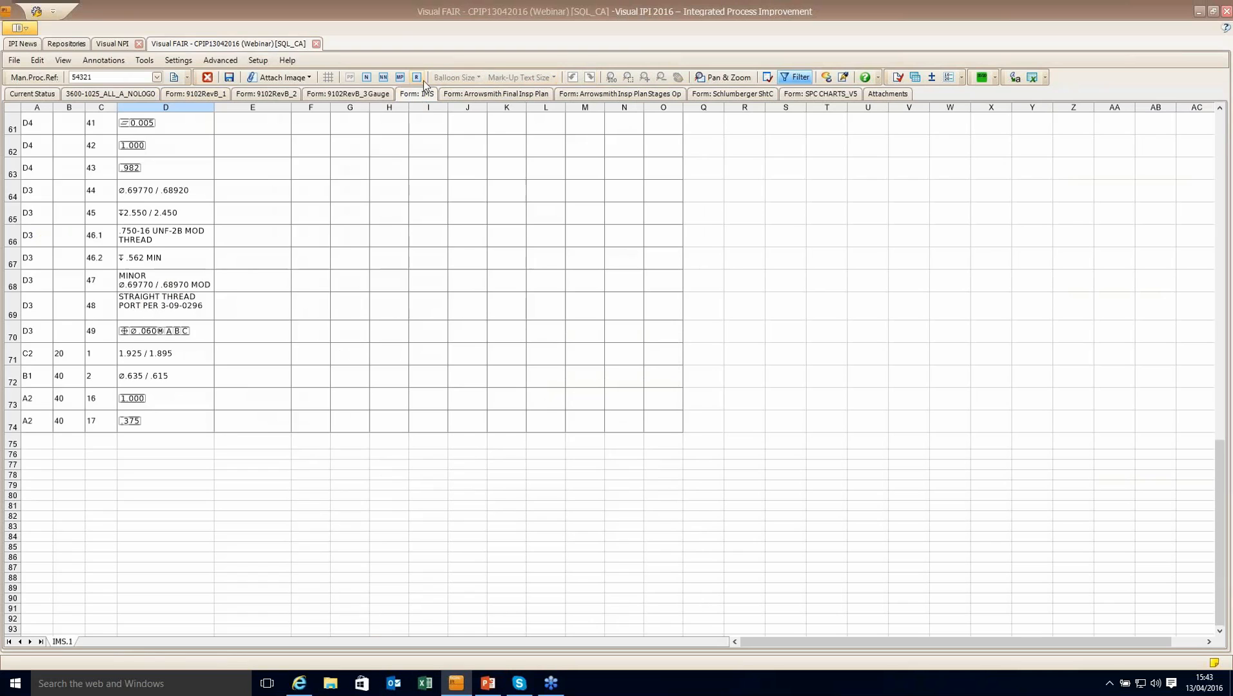
right_click(420, 90)
click(498, 285)
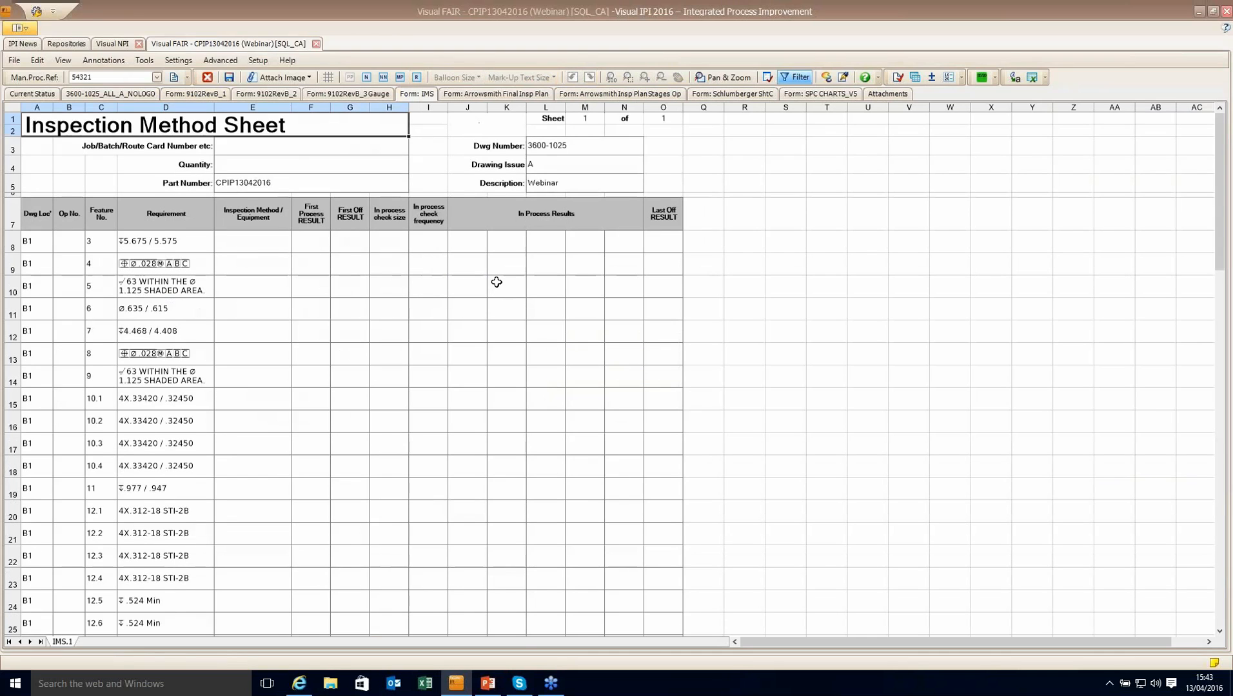
scroll(496, 282, down, 12)
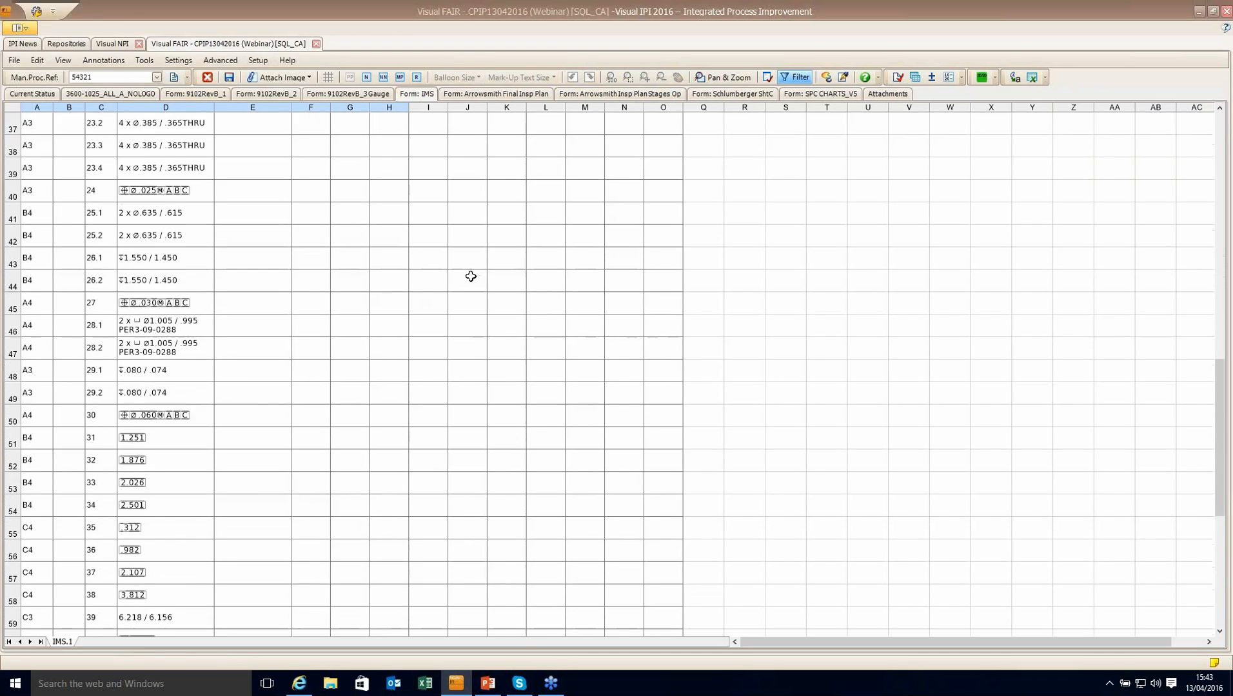
scroll(472, 276, down, 9)
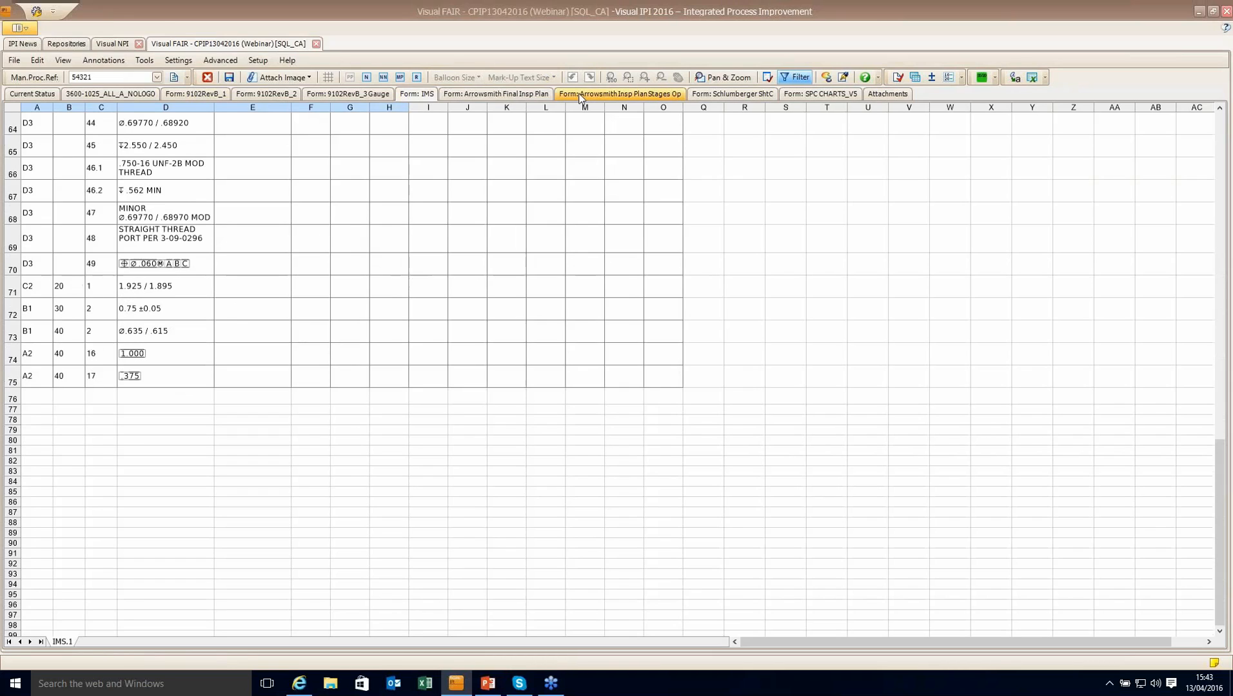
Step: Examine the operation numbers and measurement equipment entries on the Arrowsmith Final Inspection Plan form
click(524, 94)
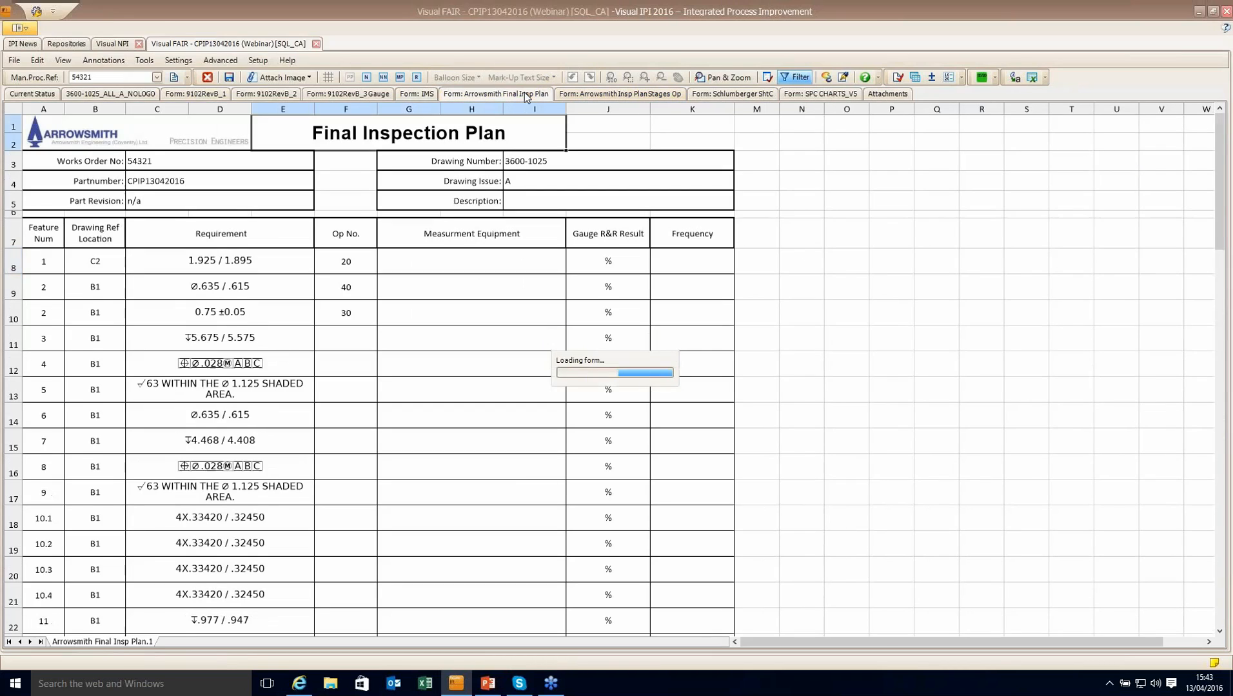
click(362, 312)
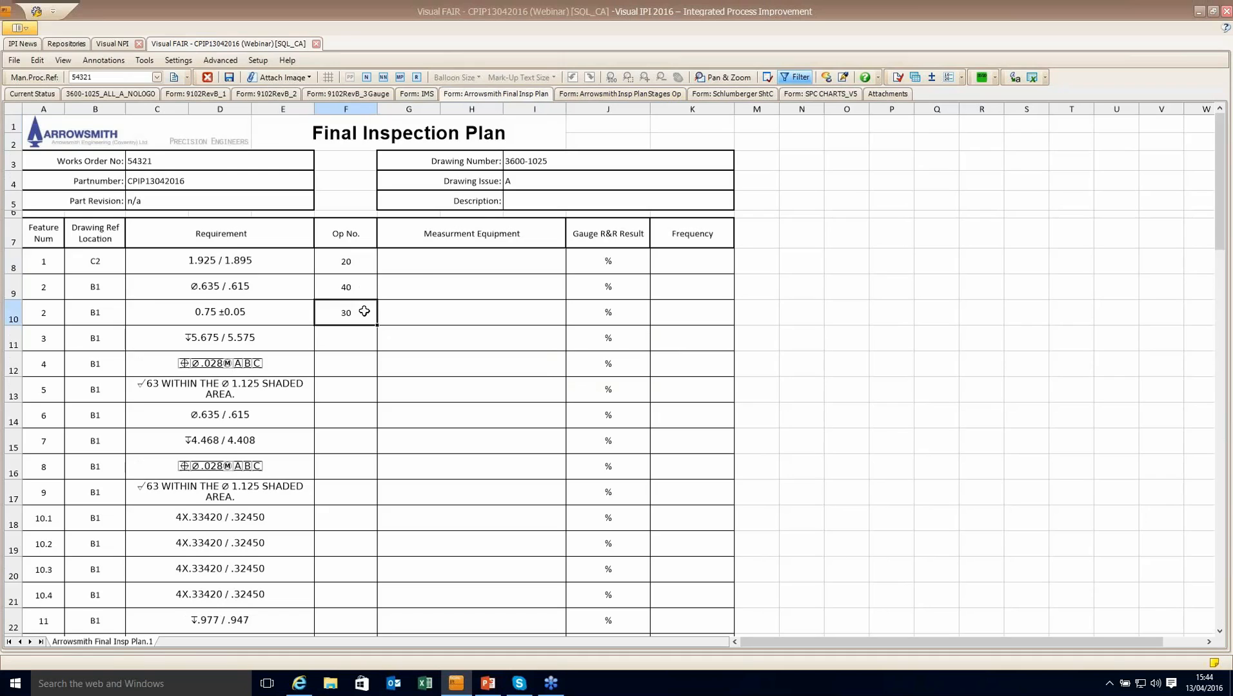
click(499, 260)
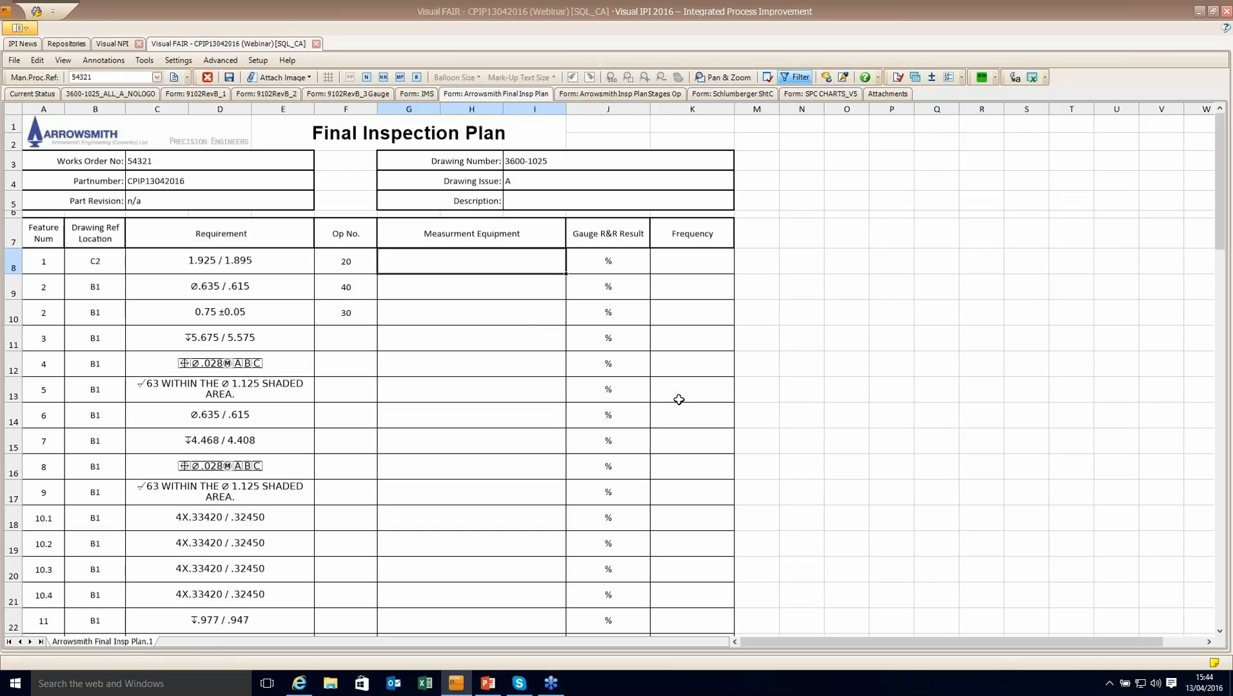
Step: Close the mark-up filter on the drawing and enable measurement equipment assignment in the Operations & Measurement Equipment tool
click(113, 96)
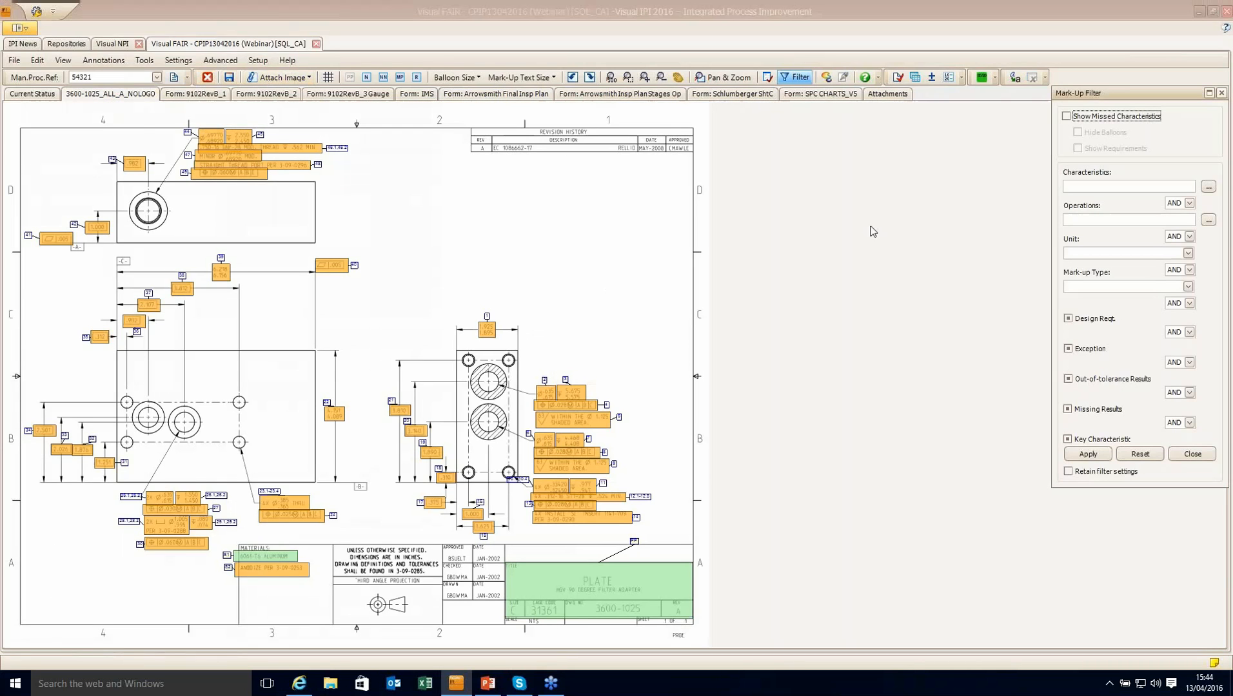
click(1222, 94)
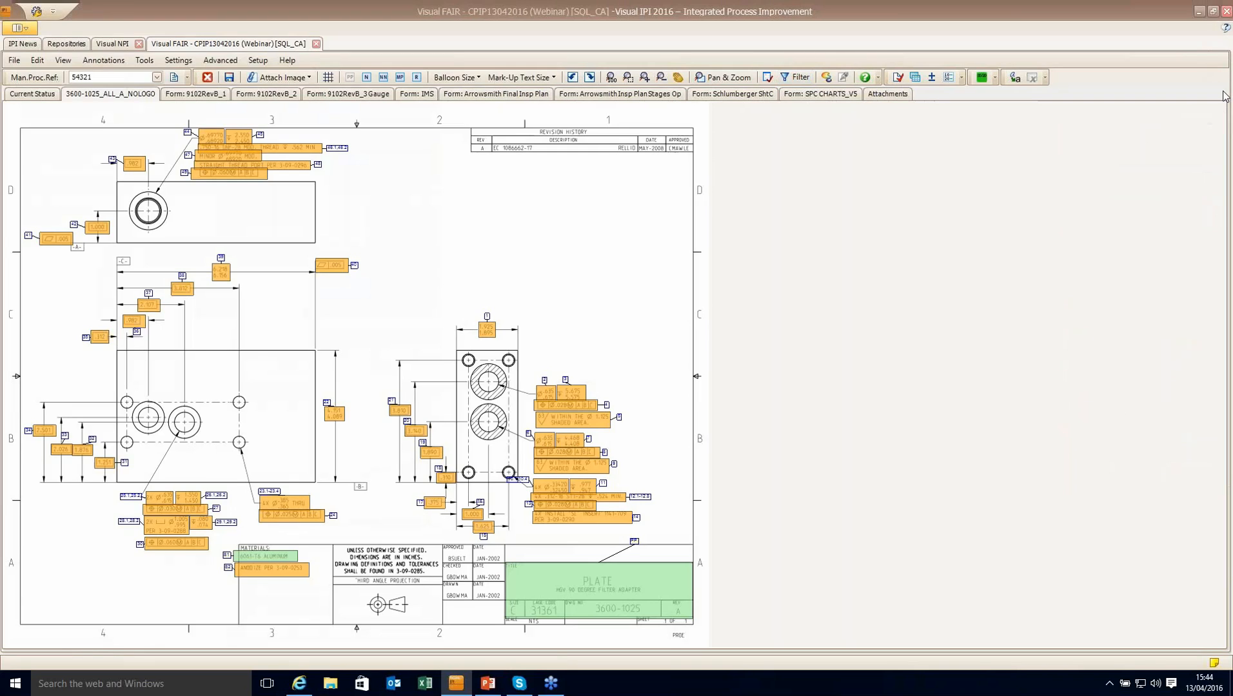
click(154, 62)
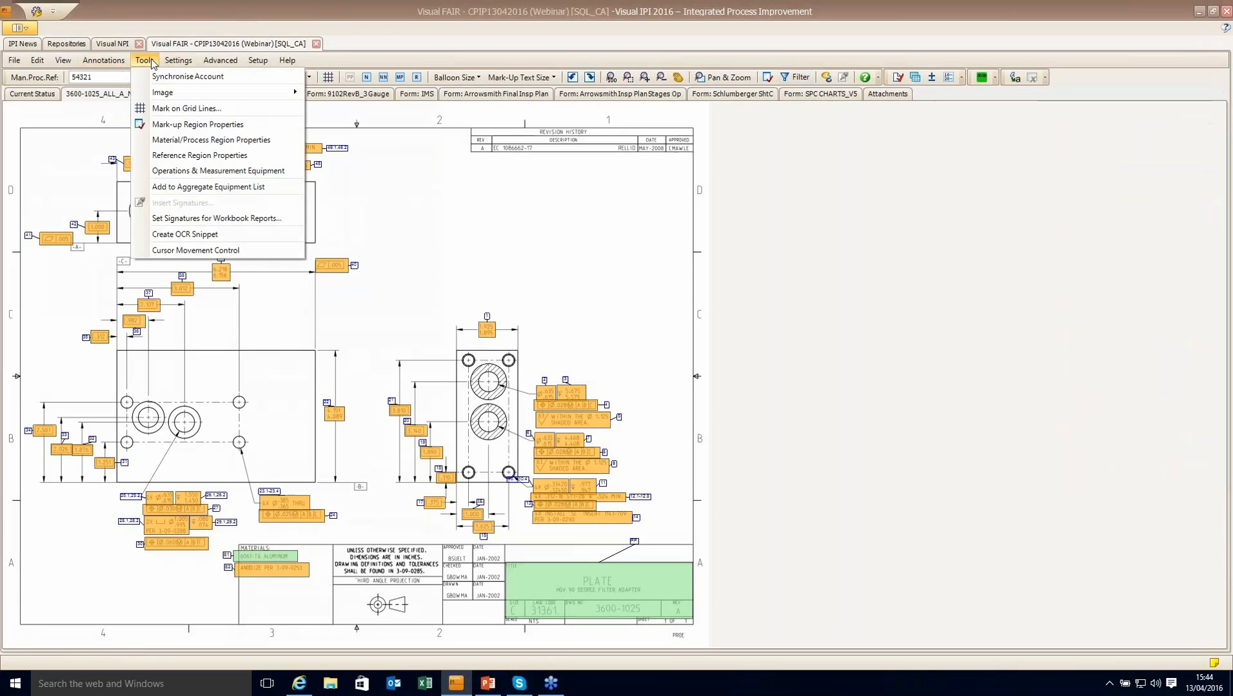
click(229, 171)
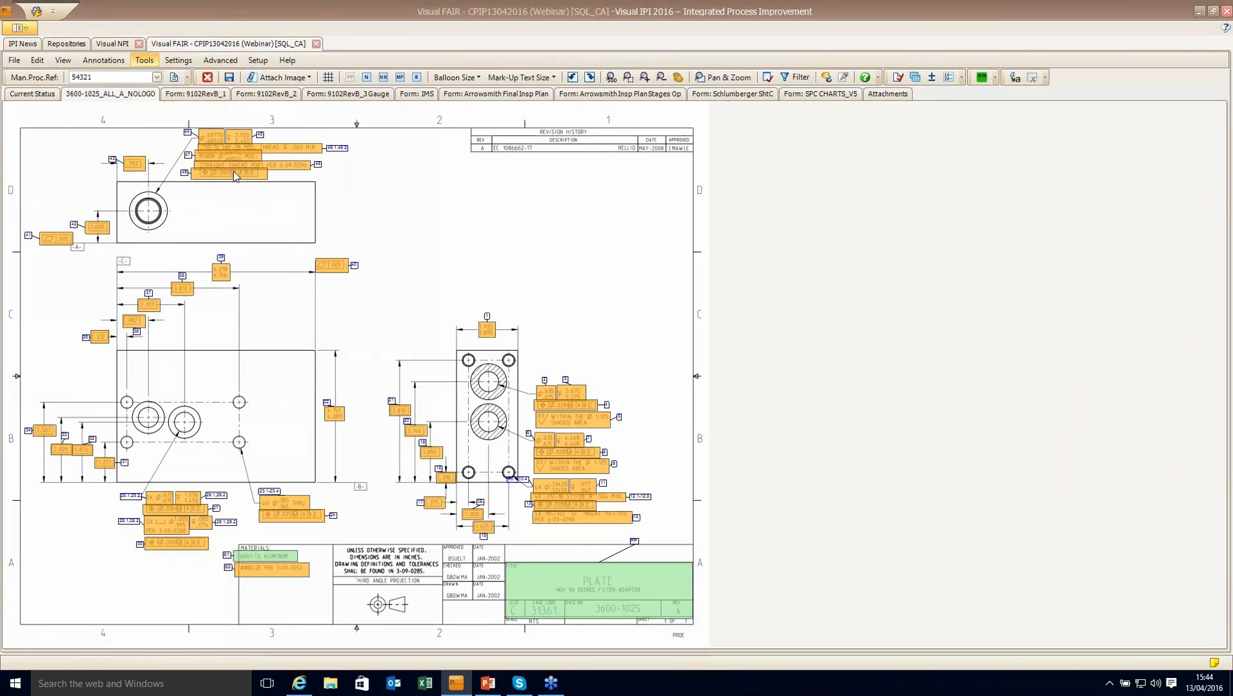
click(1065, 143)
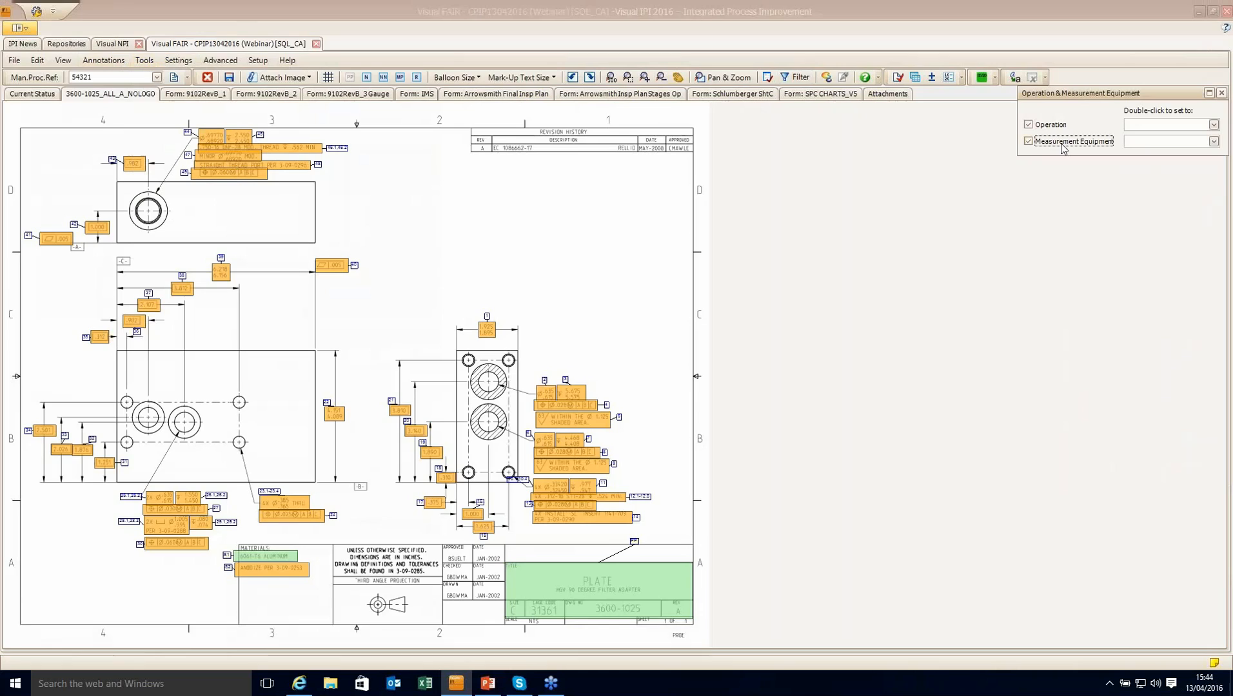
Step: Assign Micrometer Internal and operation 20: Saw to length to characteristic 41 on the drawing
click(1213, 142)
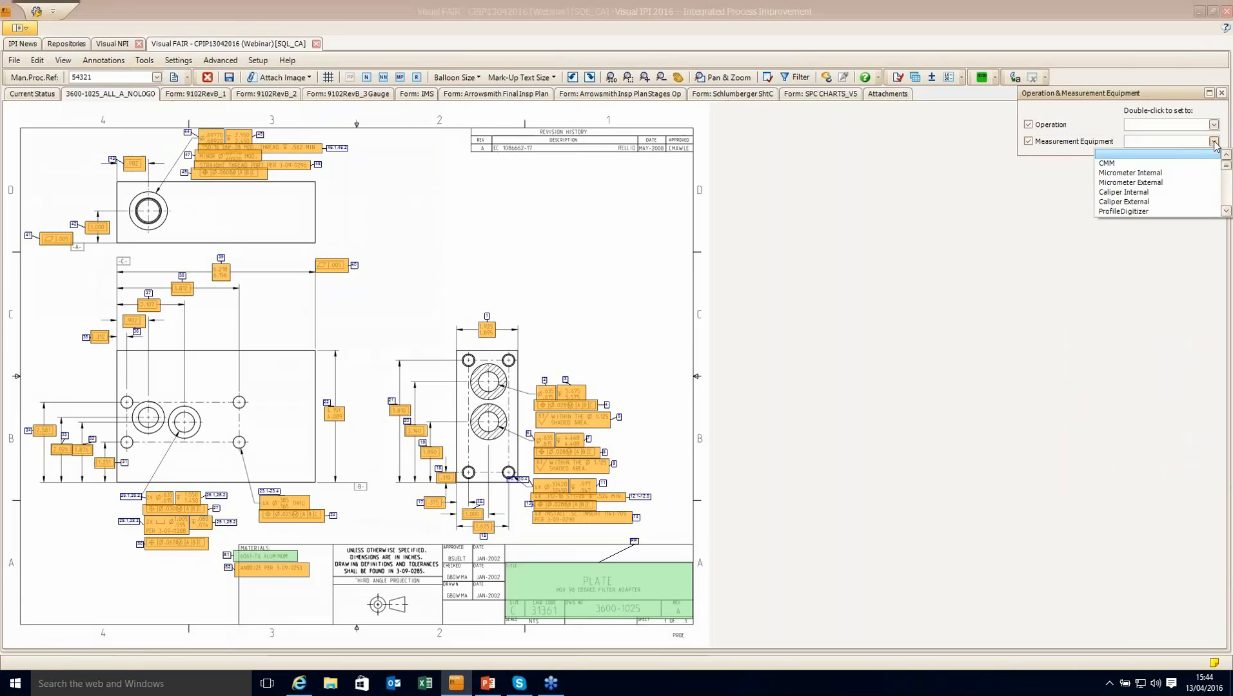
click(1141, 175)
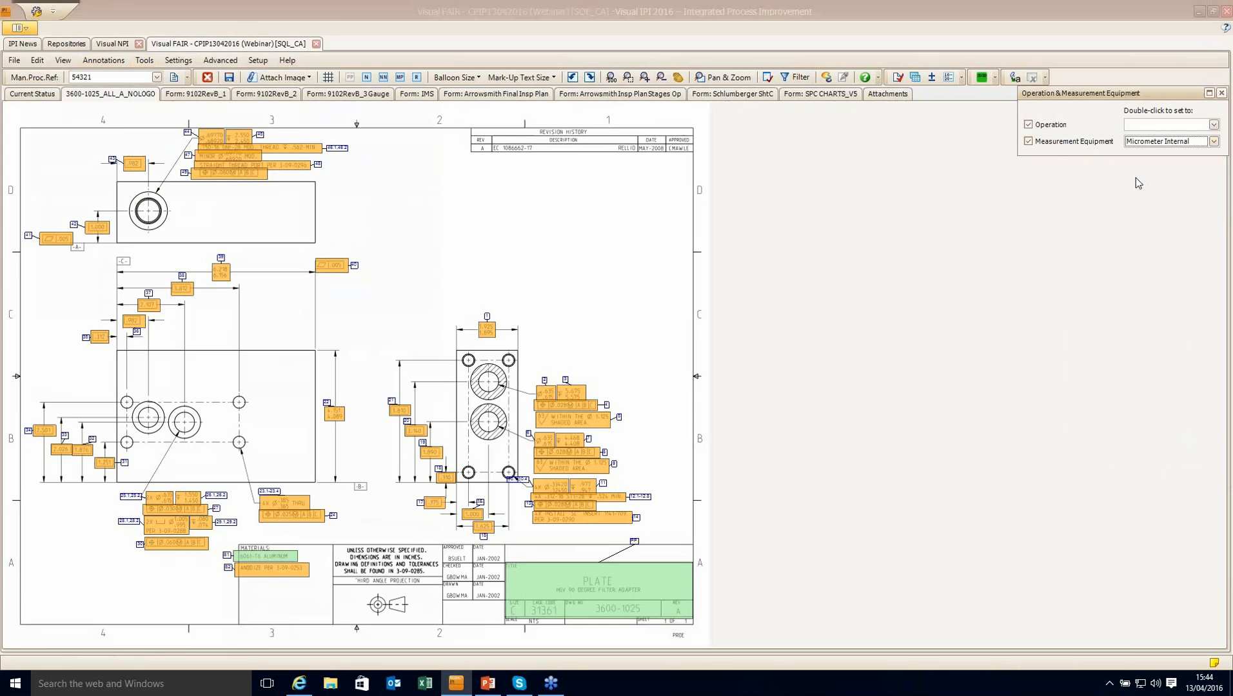
click(1155, 124)
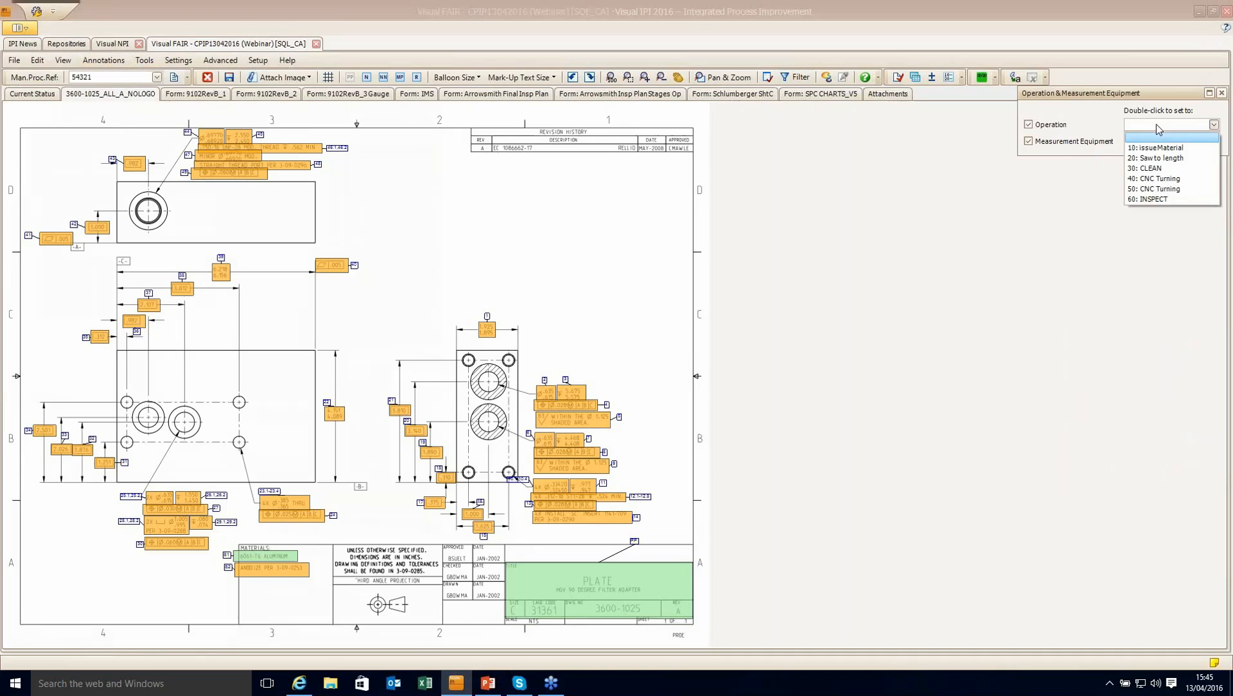
click(1160, 159)
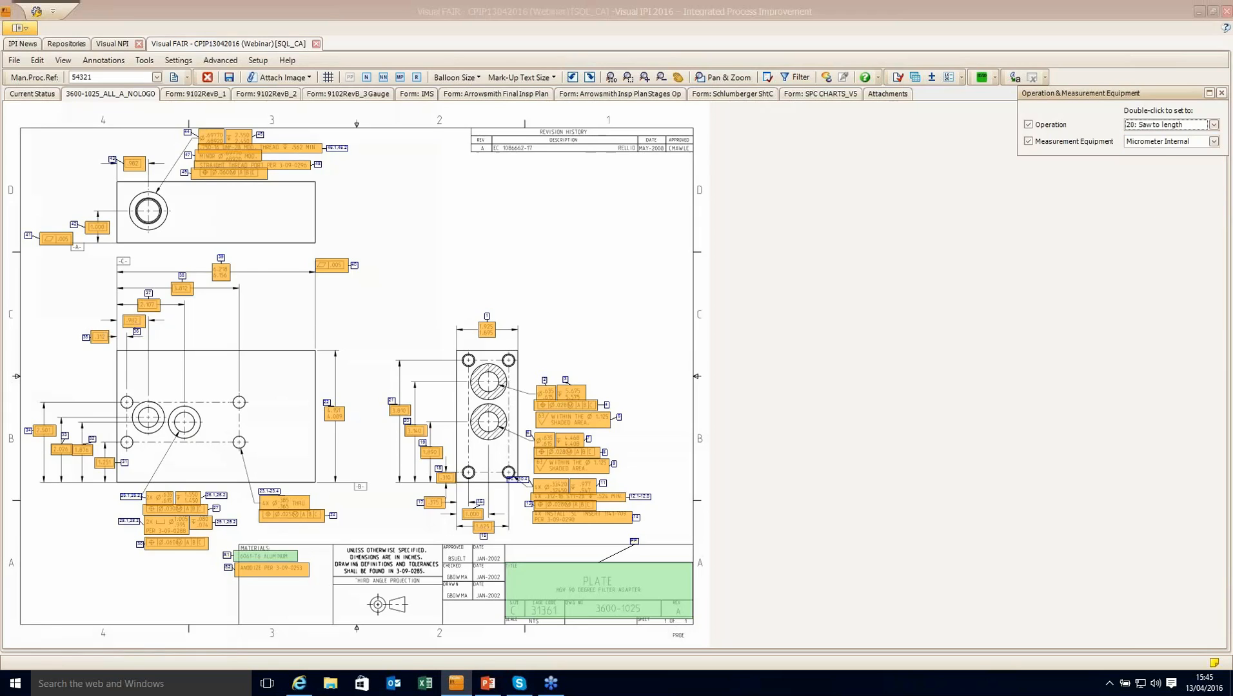
click(52, 235)
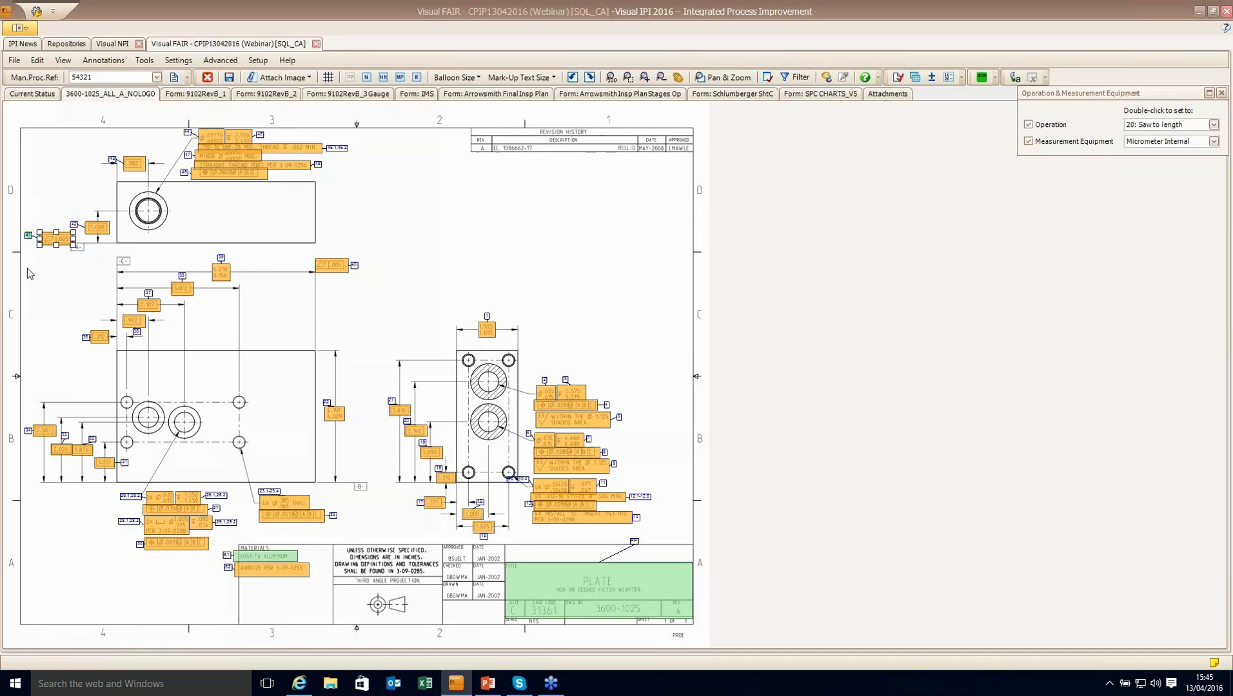
Step: Clear the operation choice and assign CMM as measurement equipment to characteristics 32, 33 and 34
click(1194, 126)
click(1165, 135)
click(1165, 143)
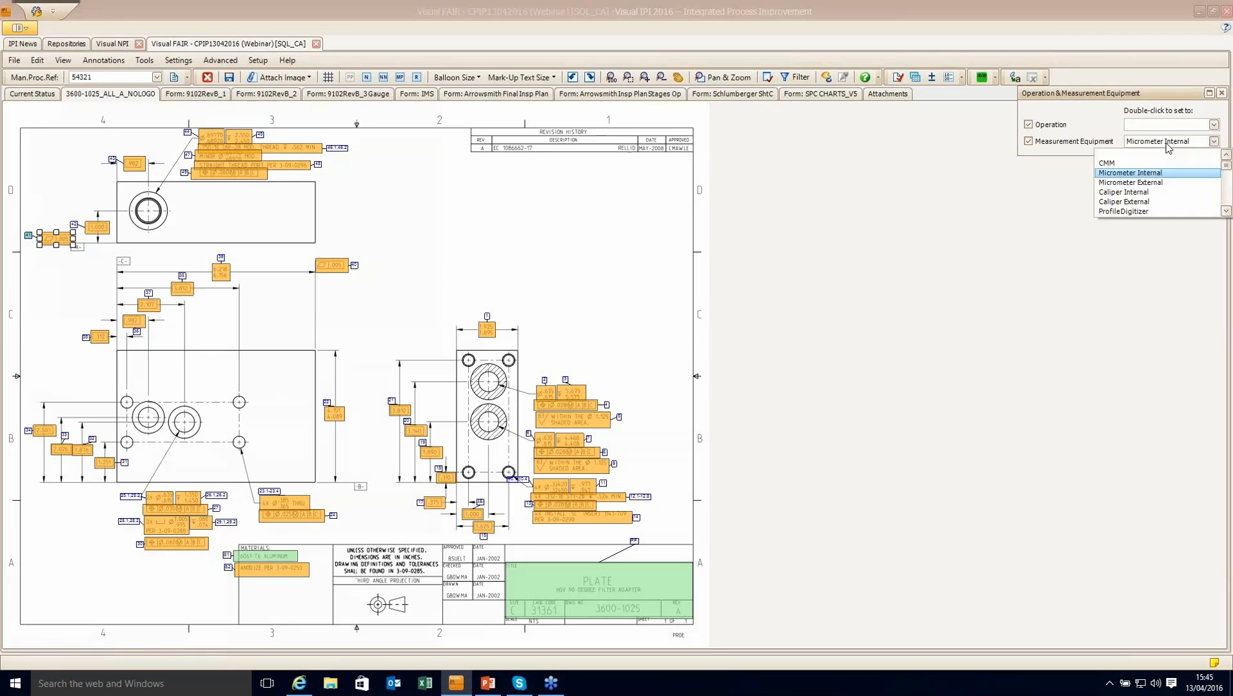
click(1118, 164)
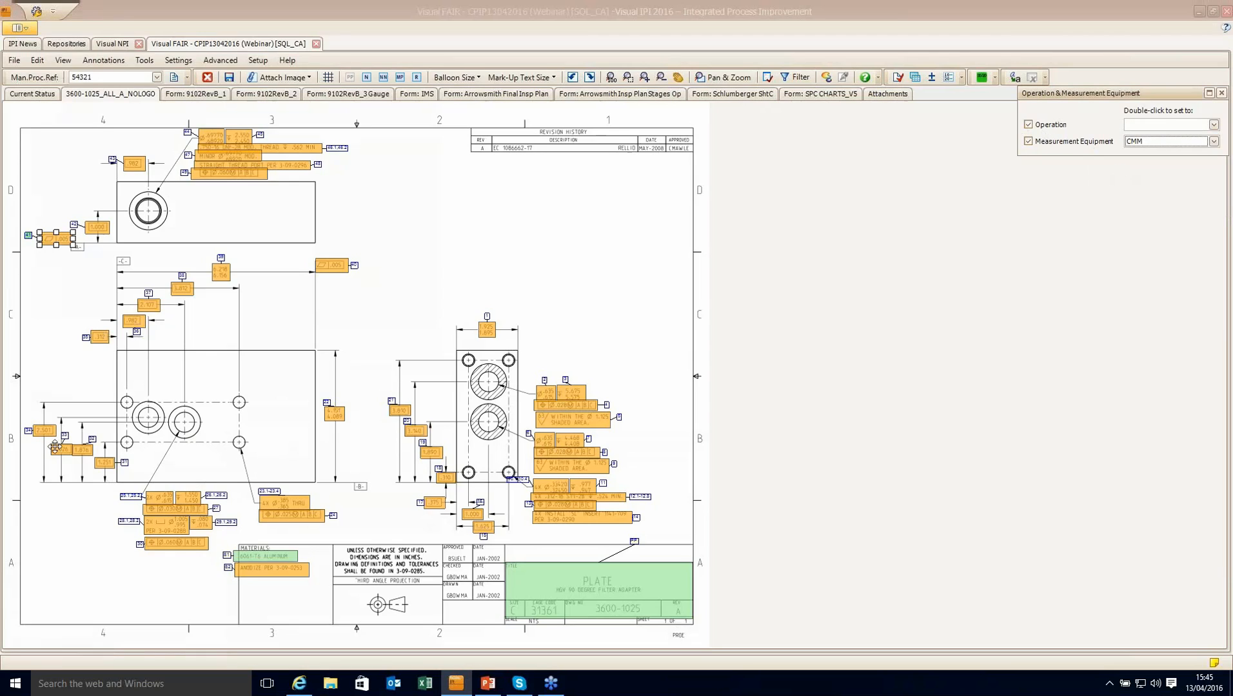
click(43, 430)
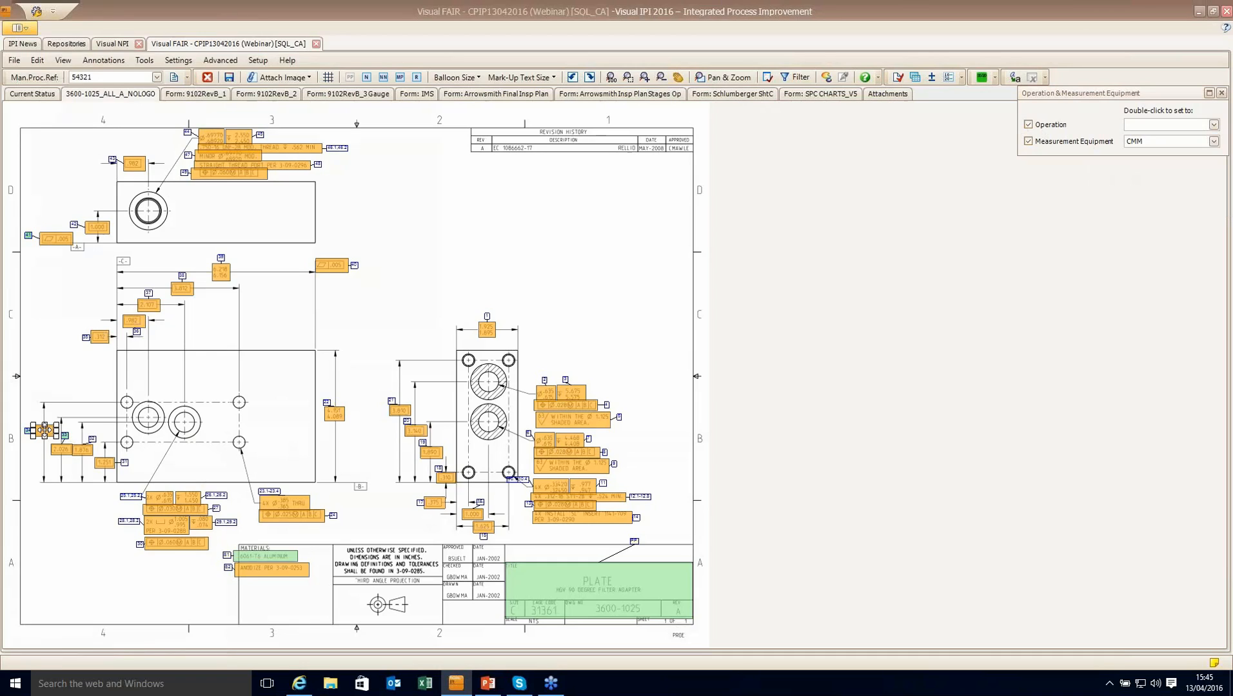
double_click(89, 450)
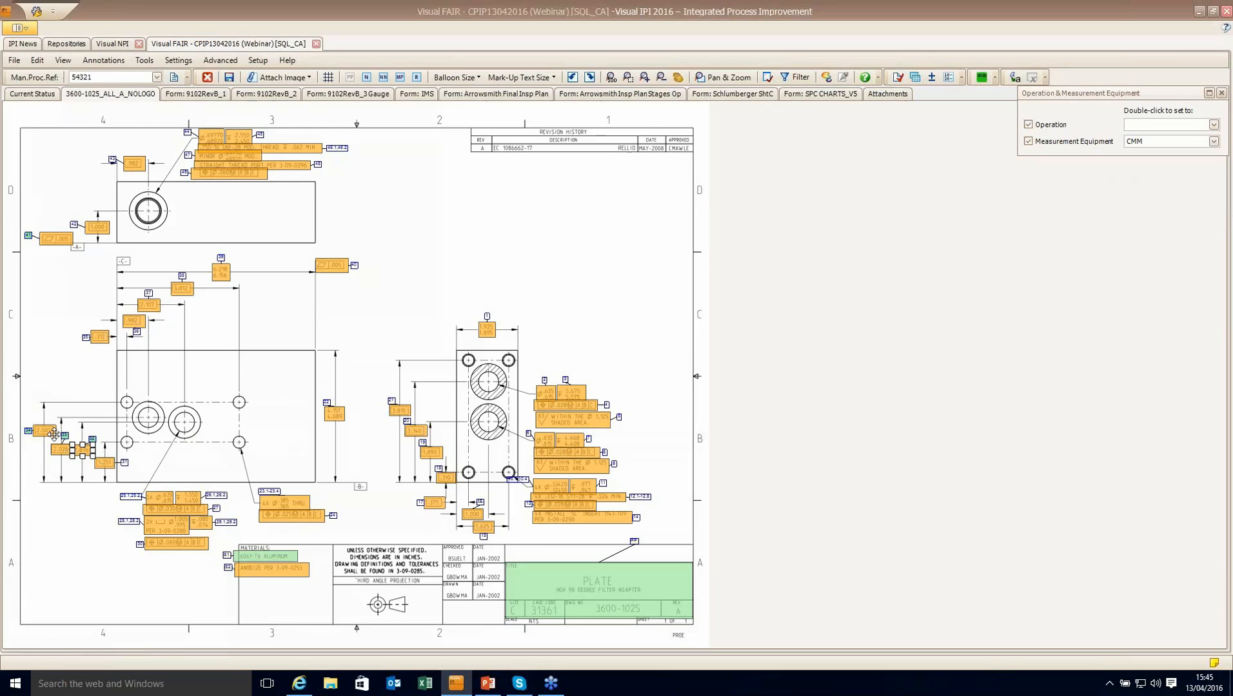
Step: Check the measurement equipment entries for characteristics 32 to 41 on the 9102RevB_3 Gauge form
click(361, 92)
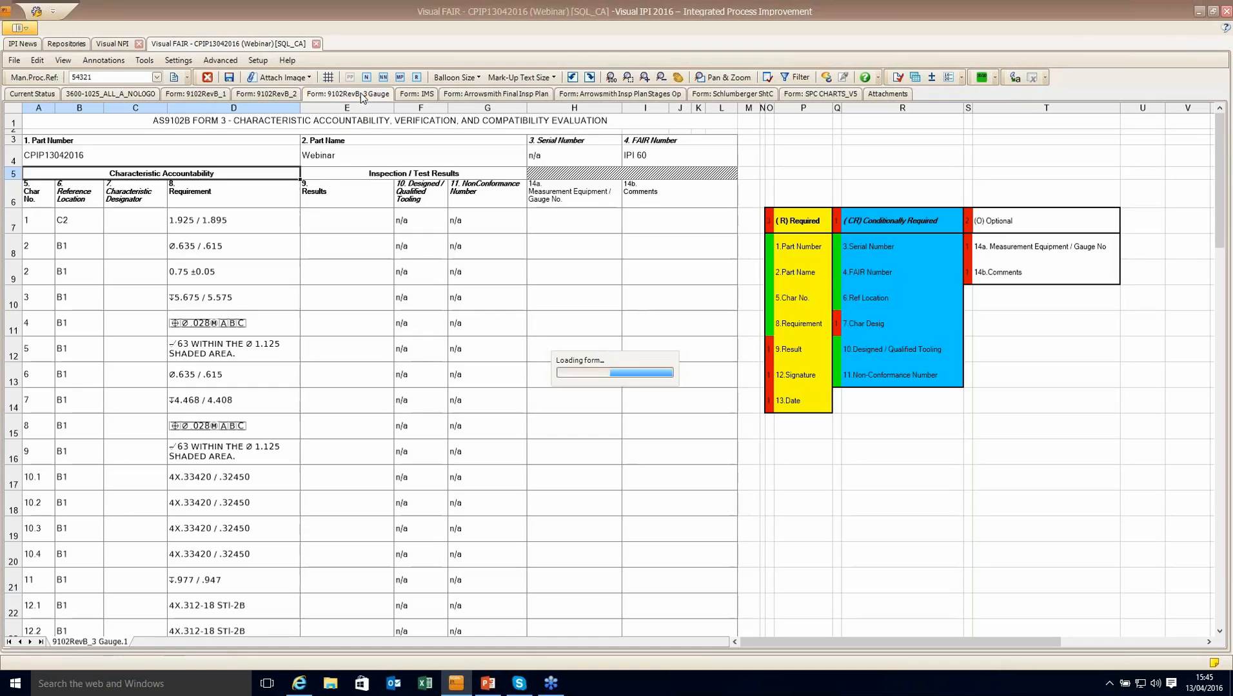
click(487, 213)
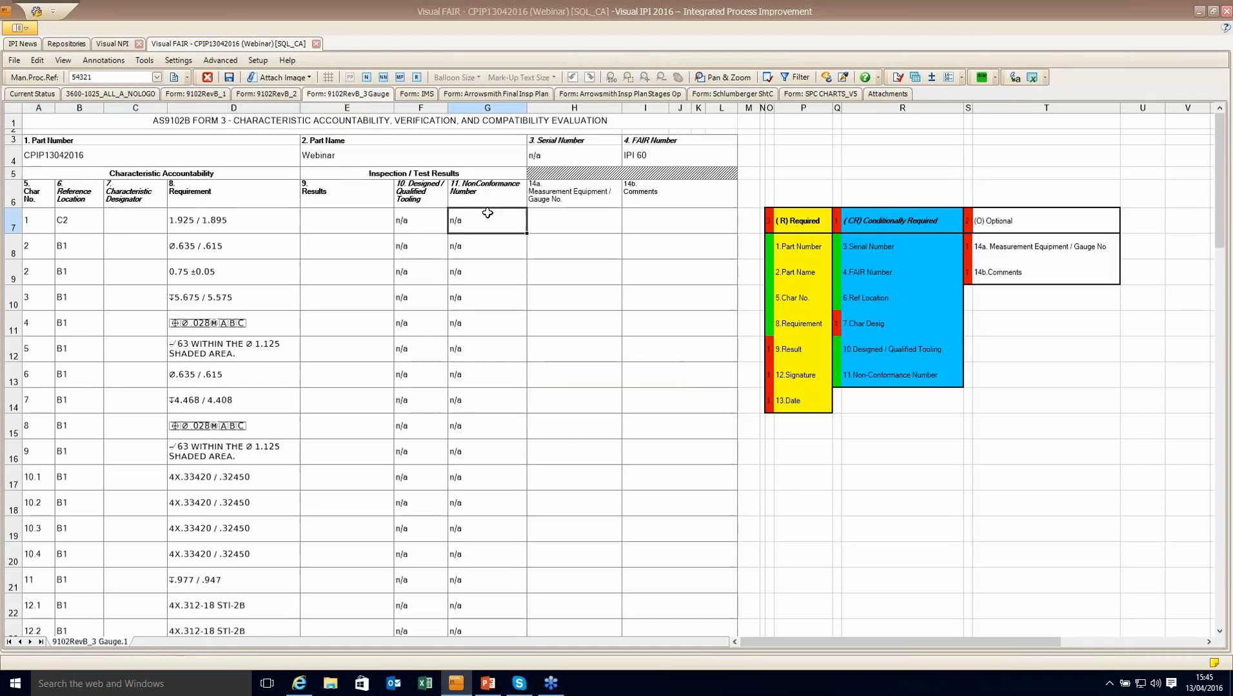
scroll(487, 213, down, 10)
scroll(488, 225, down, 9)
click(562, 302)
drag(563, 301, 579, 531)
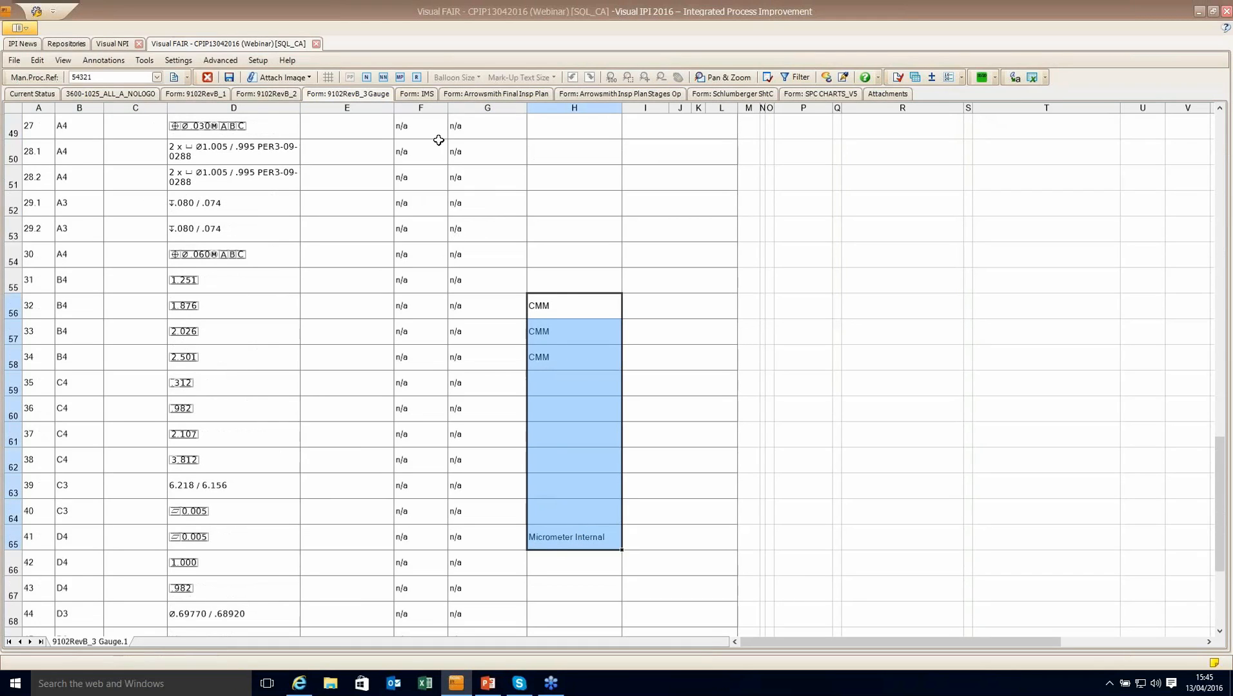
Step: Check the inspection equipment entries for characteristics 32, 33, 34 and 41 on the IMS form
click(418, 94)
click(251, 236)
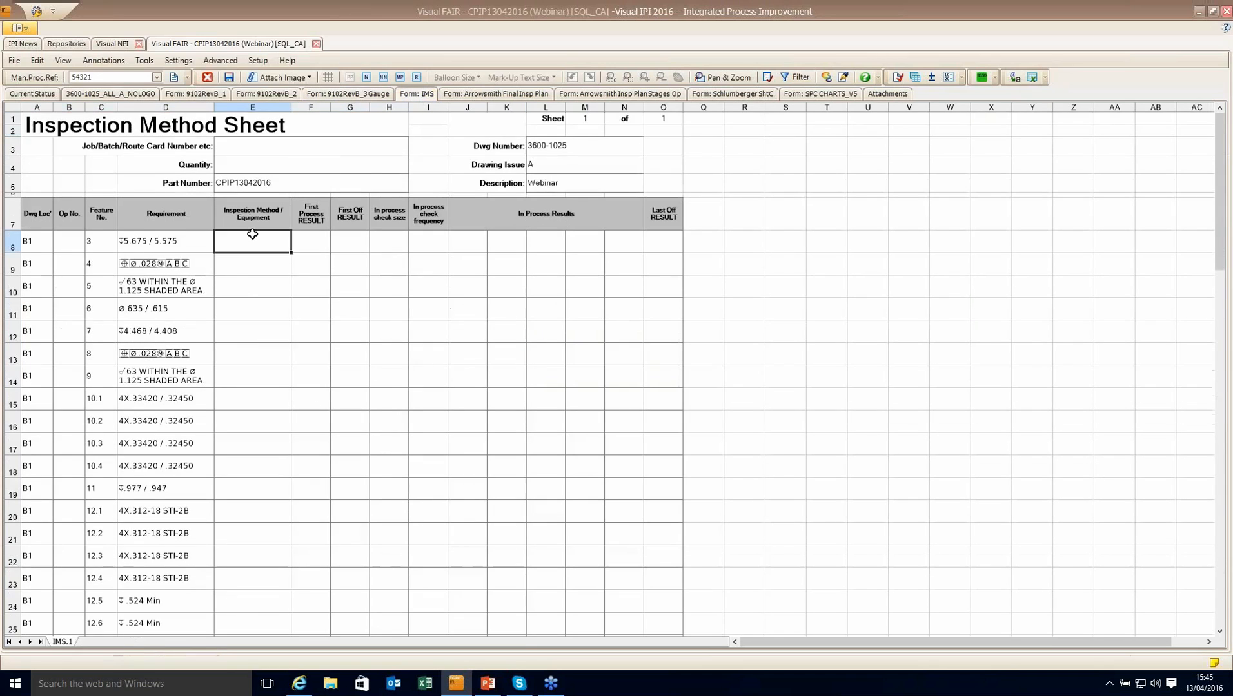
scroll(251, 234, down, 19)
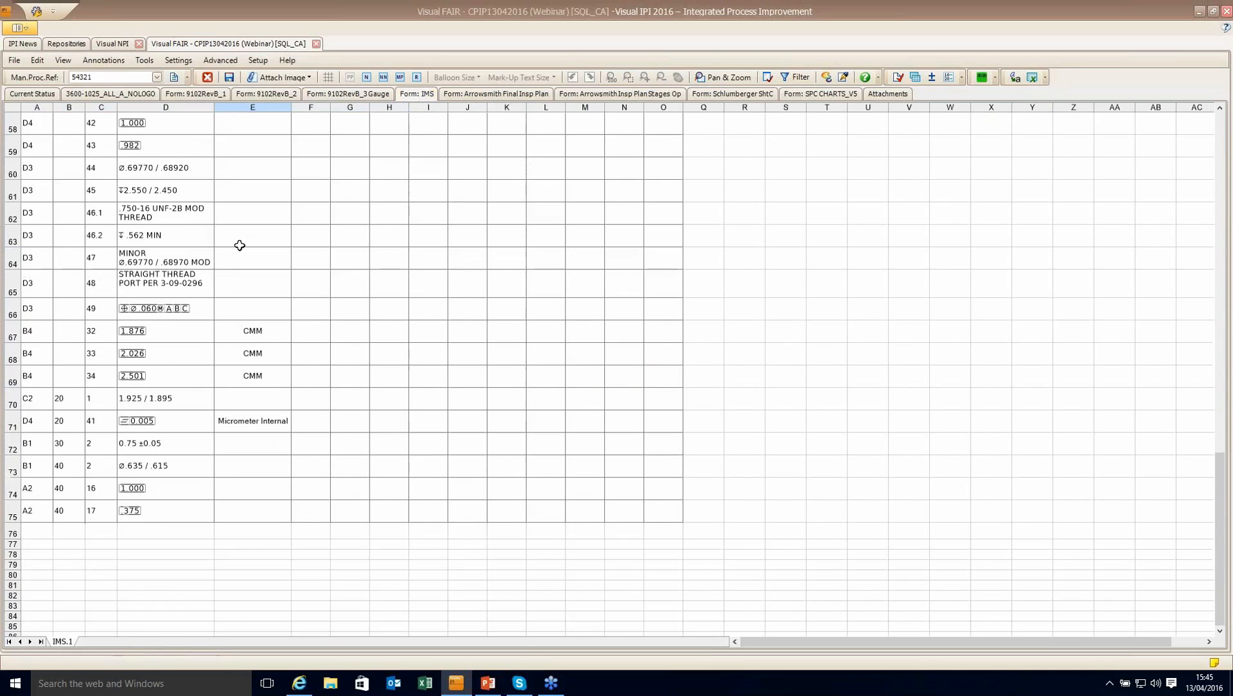
drag(265, 330, 278, 413)
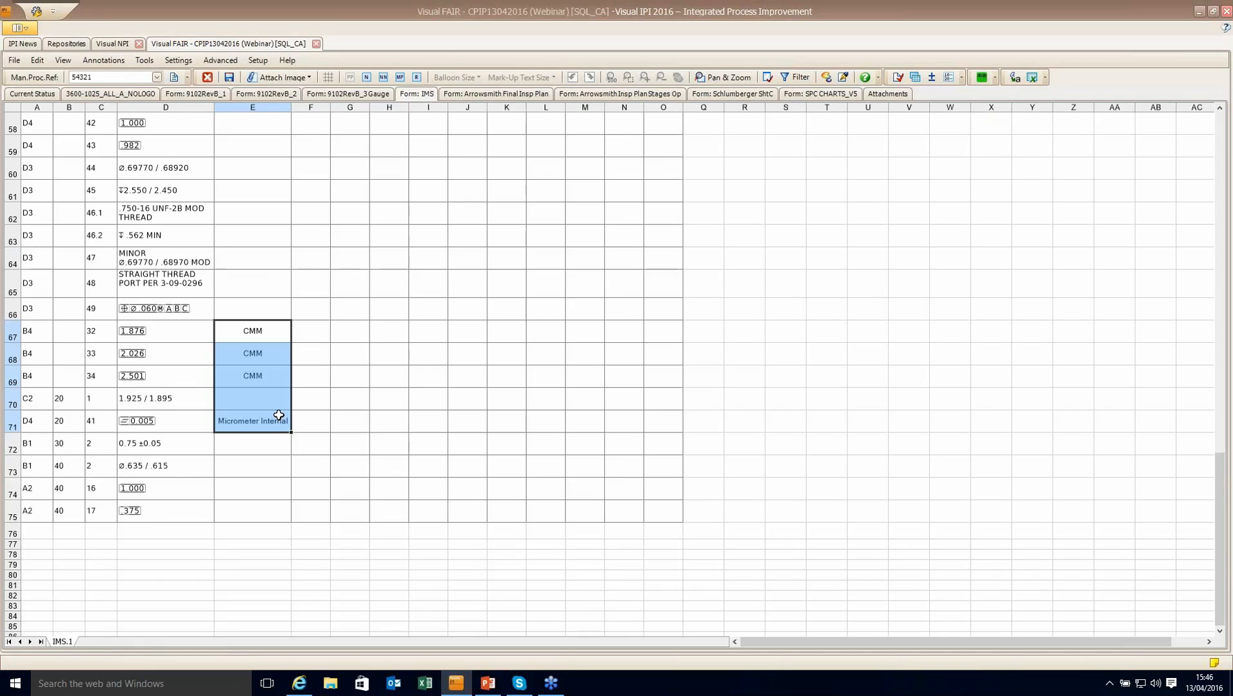
Step: Save and close the Visual FAIR document, and open the Create Work Instruction element from the Visual NPI status list
click(230, 76)
click(316, 43)
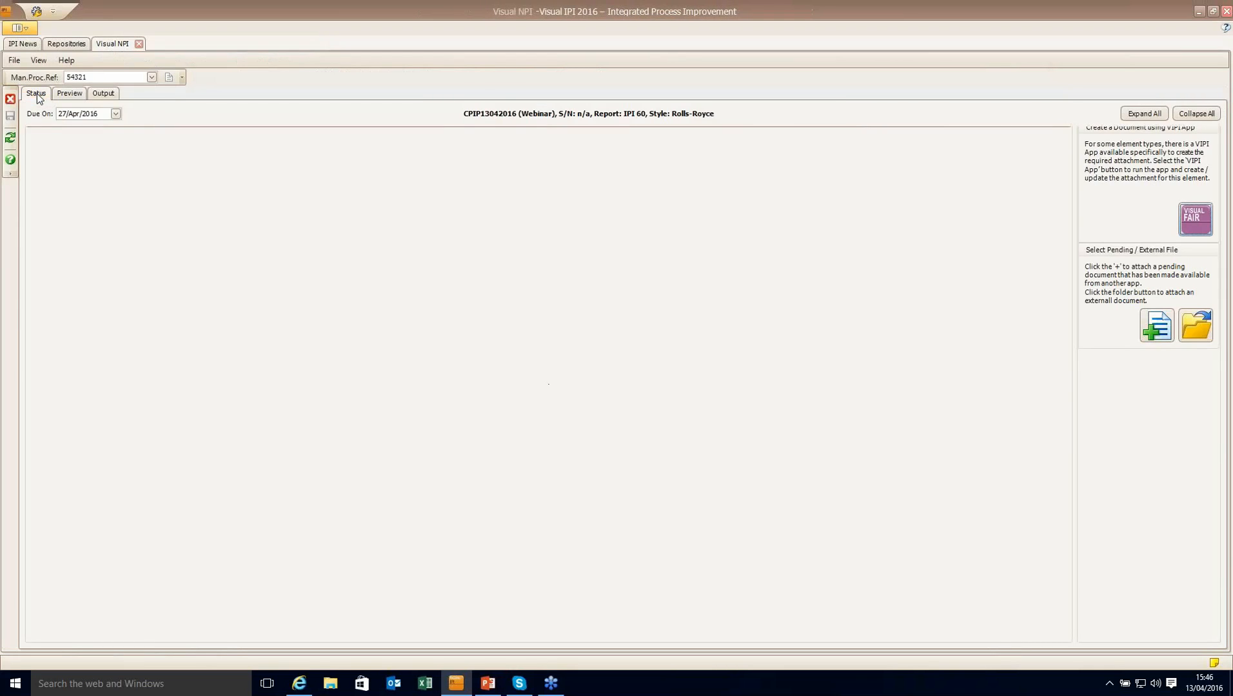
click(36, 94)
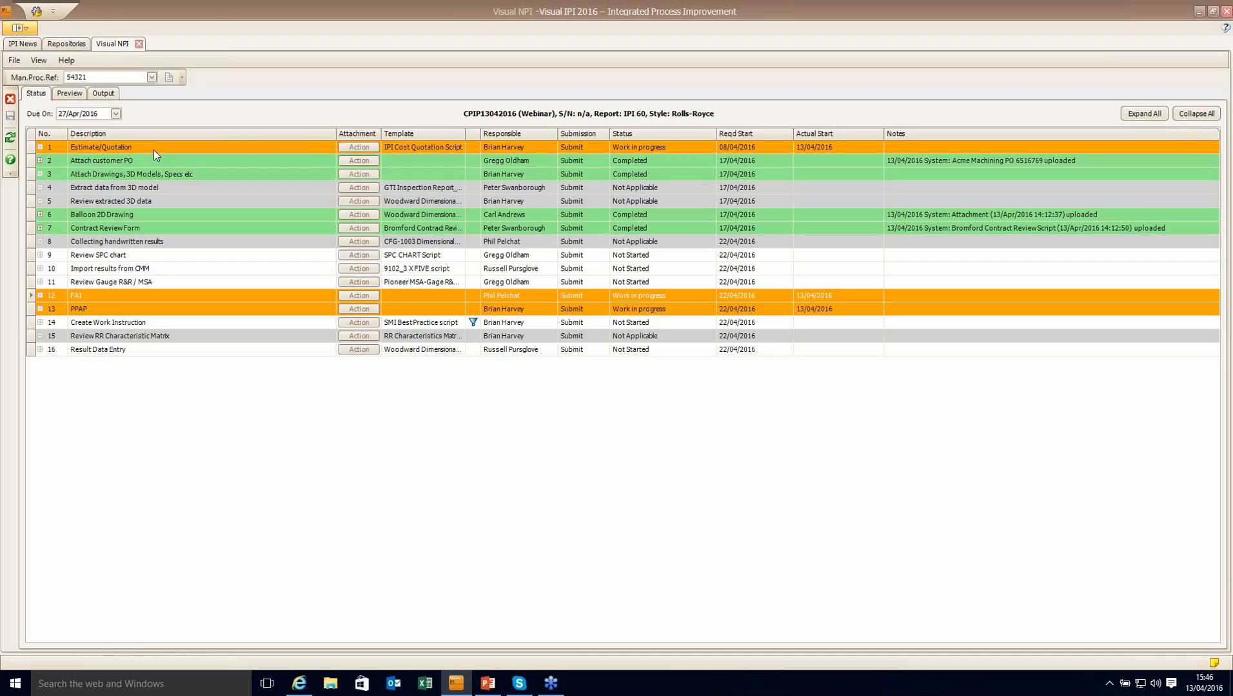
click(366, 325)
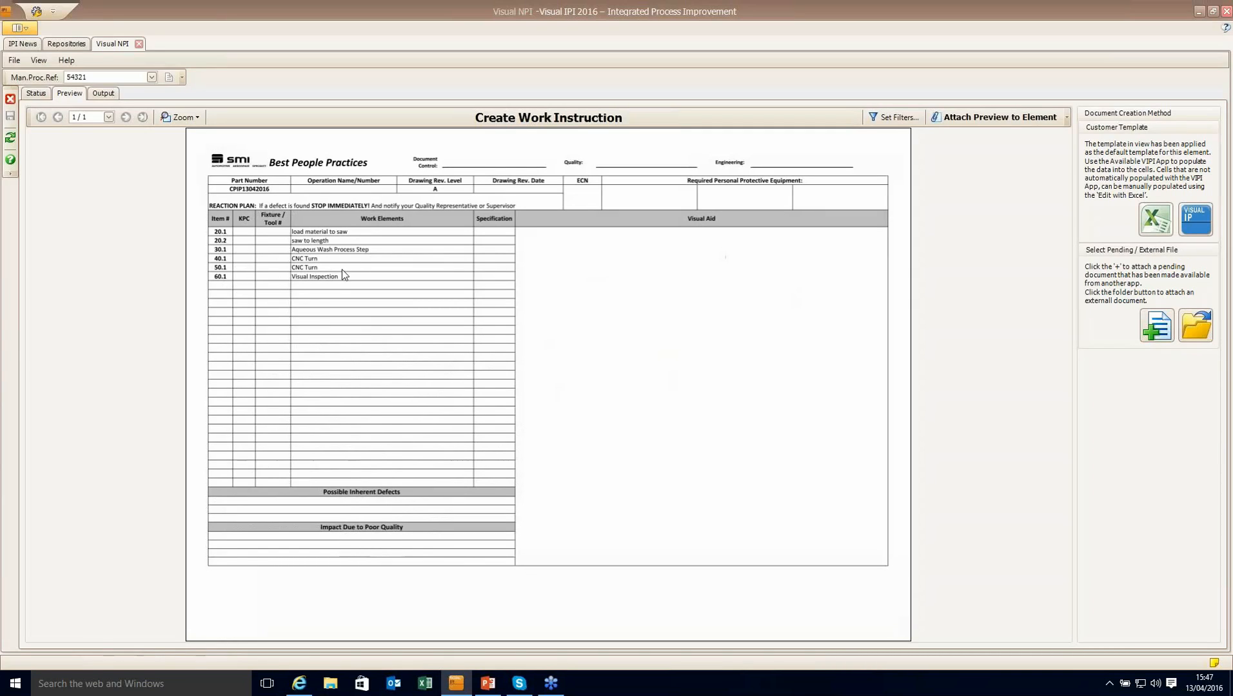
click(892, 120)
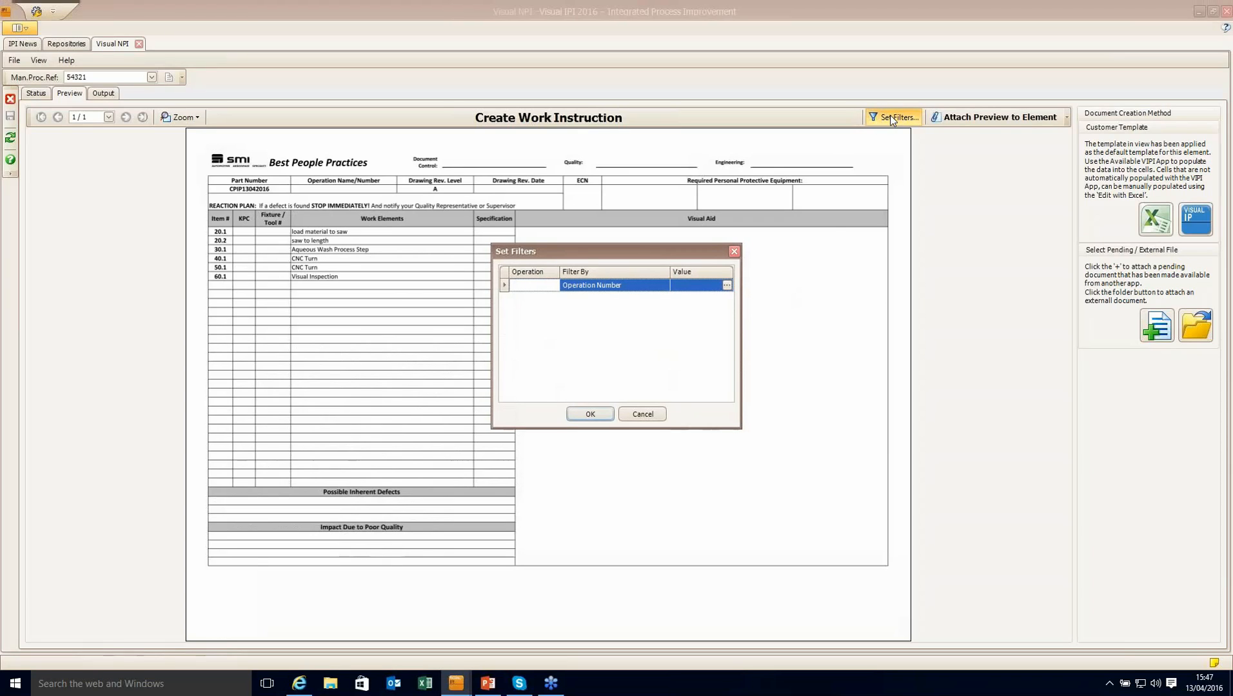
click(726, 286)
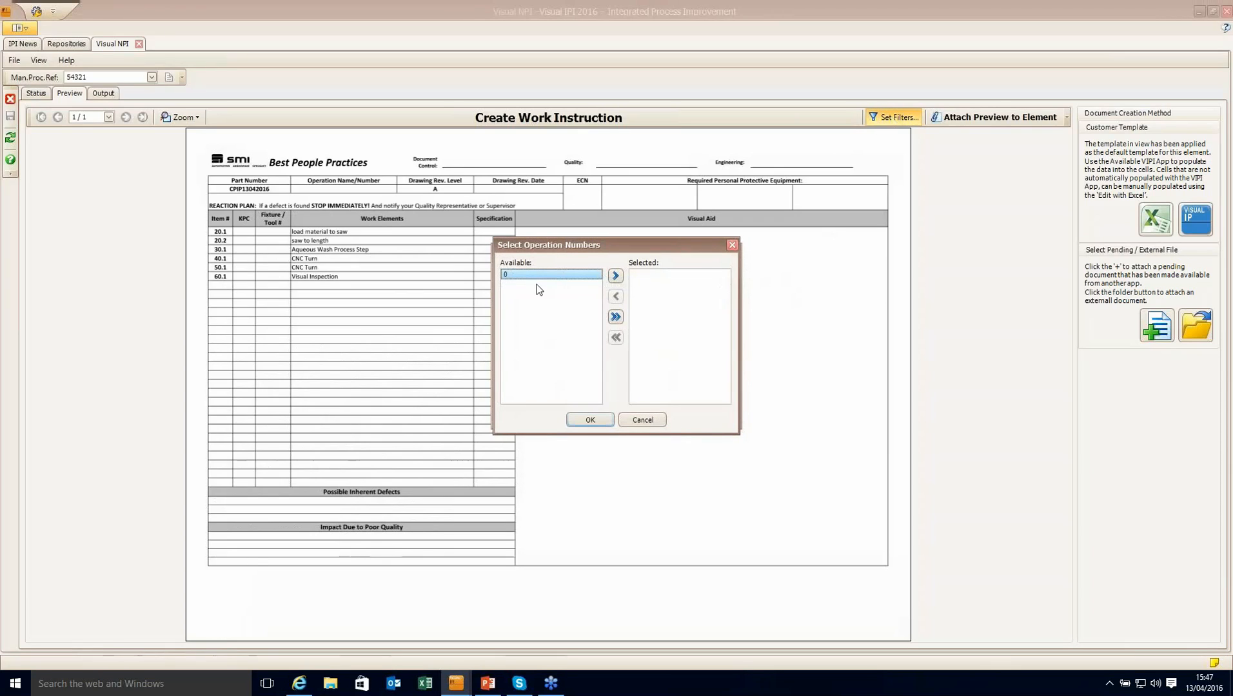
click(635, 420)
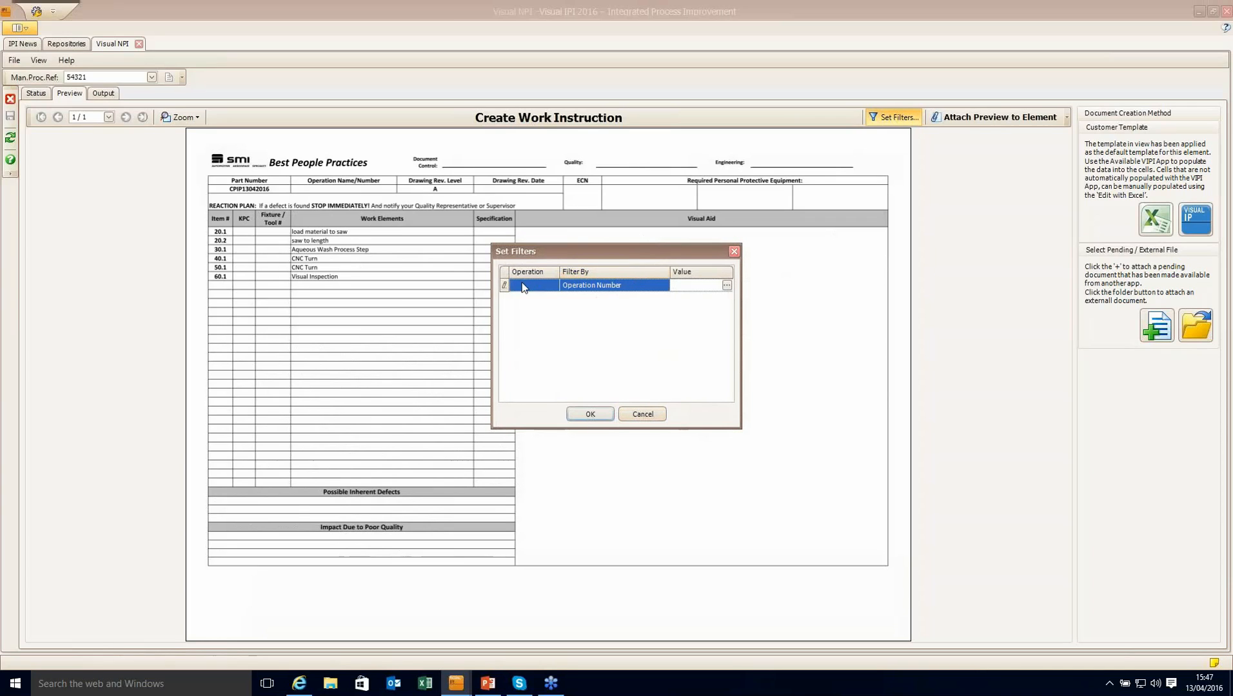
click(726, 286)
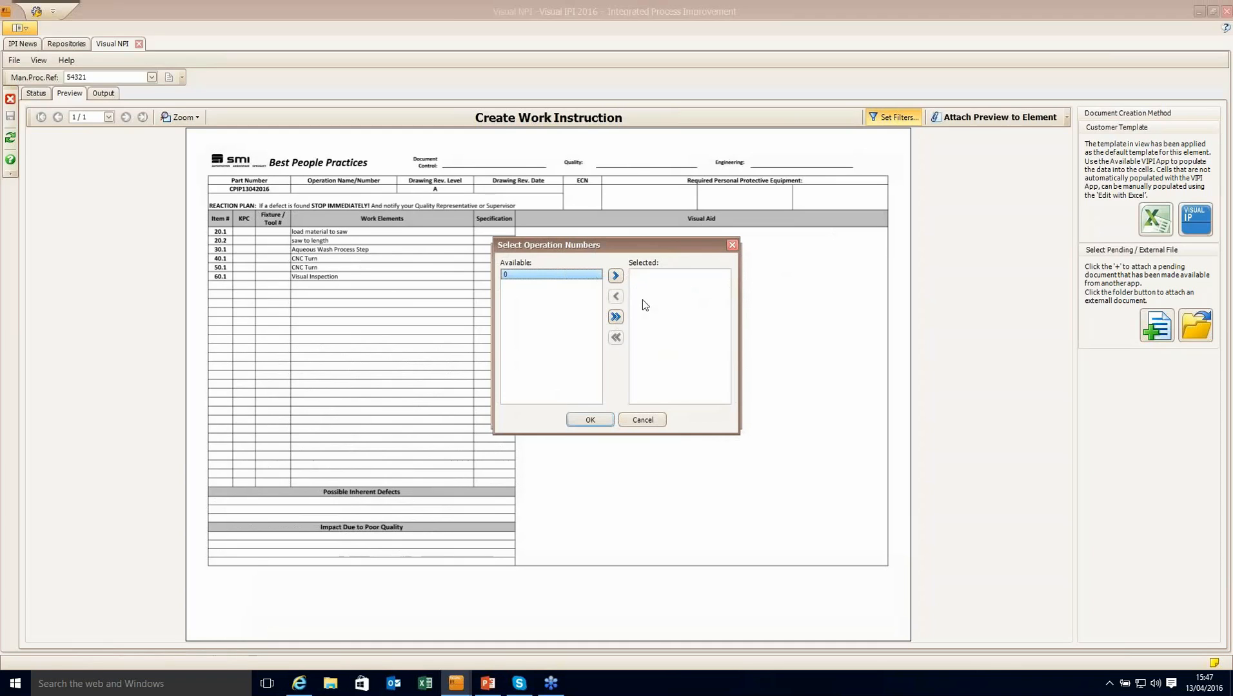
click(616, 276)
click(645, 417)
click(589, 415)
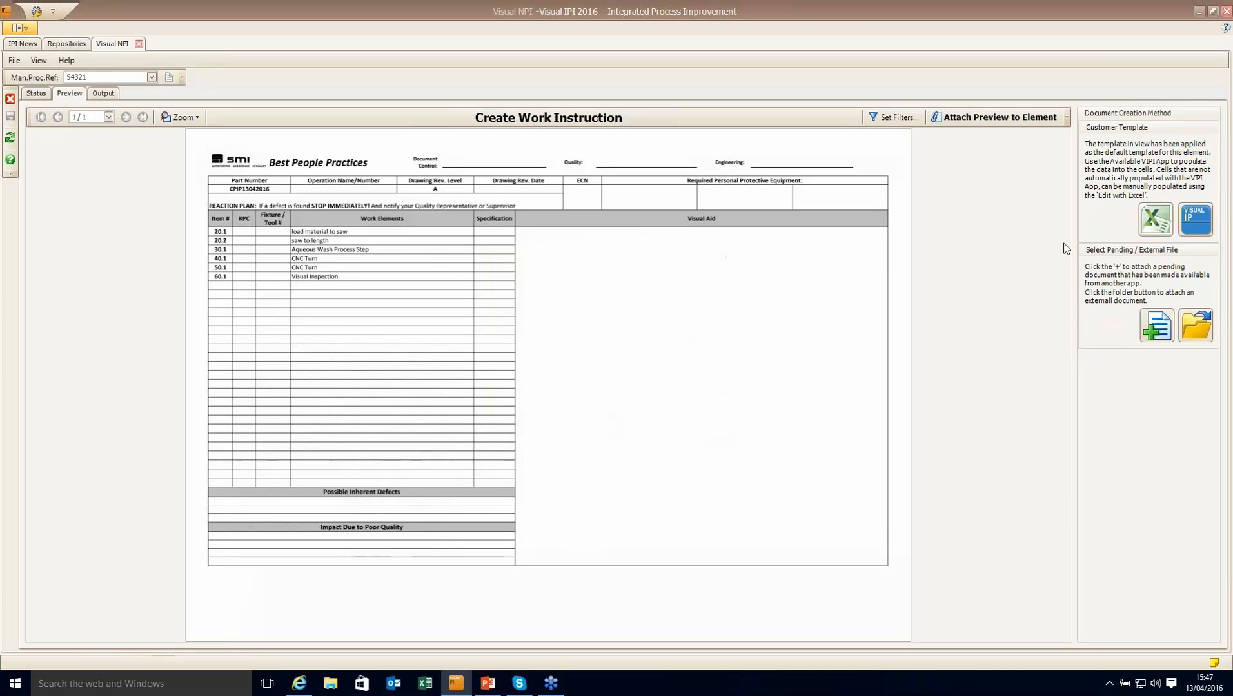
Step: Edit the work instruction in Excel, inserting the Vice Set up picture into the Visual Aid area at about 15.12 × 19.3 cm
click(1148, 222)
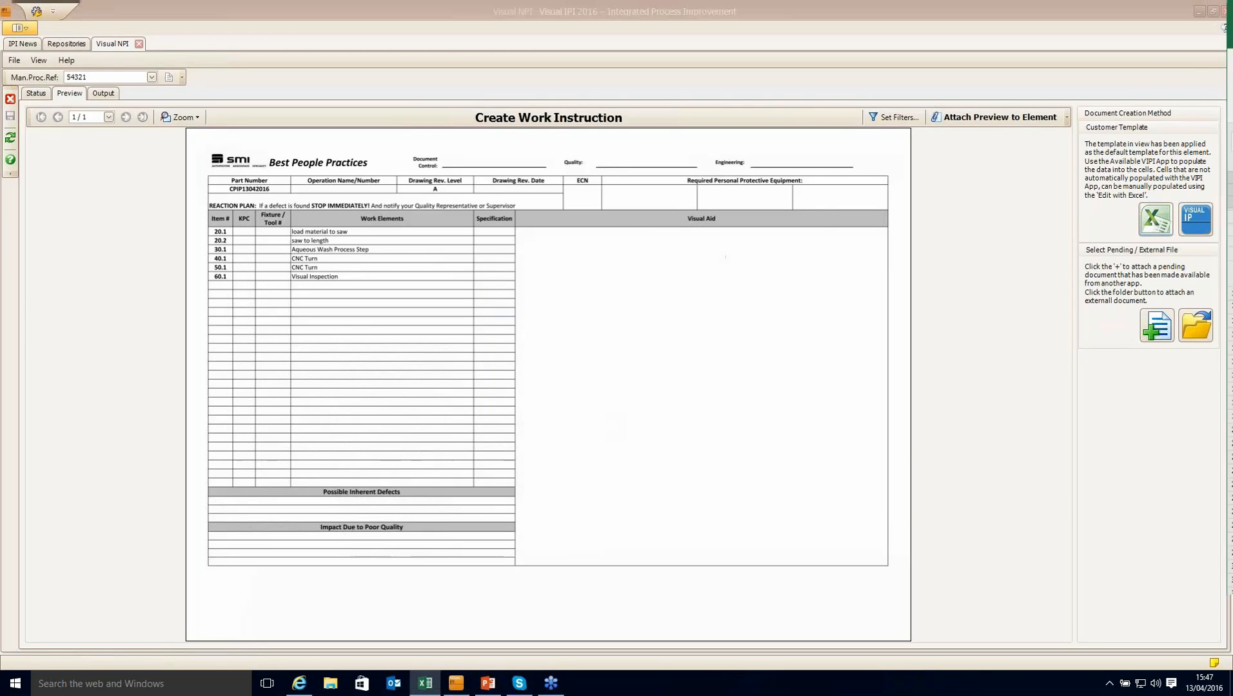
drag(1006, 47, 433, 2)
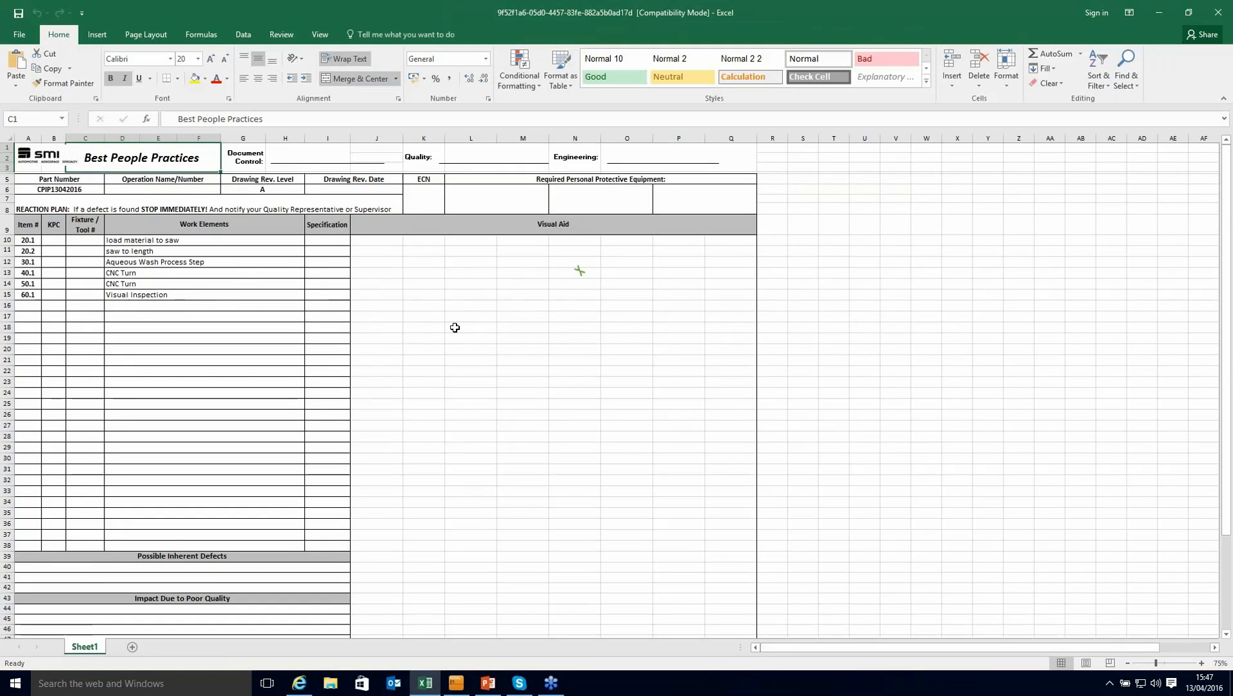
click(401, 274)
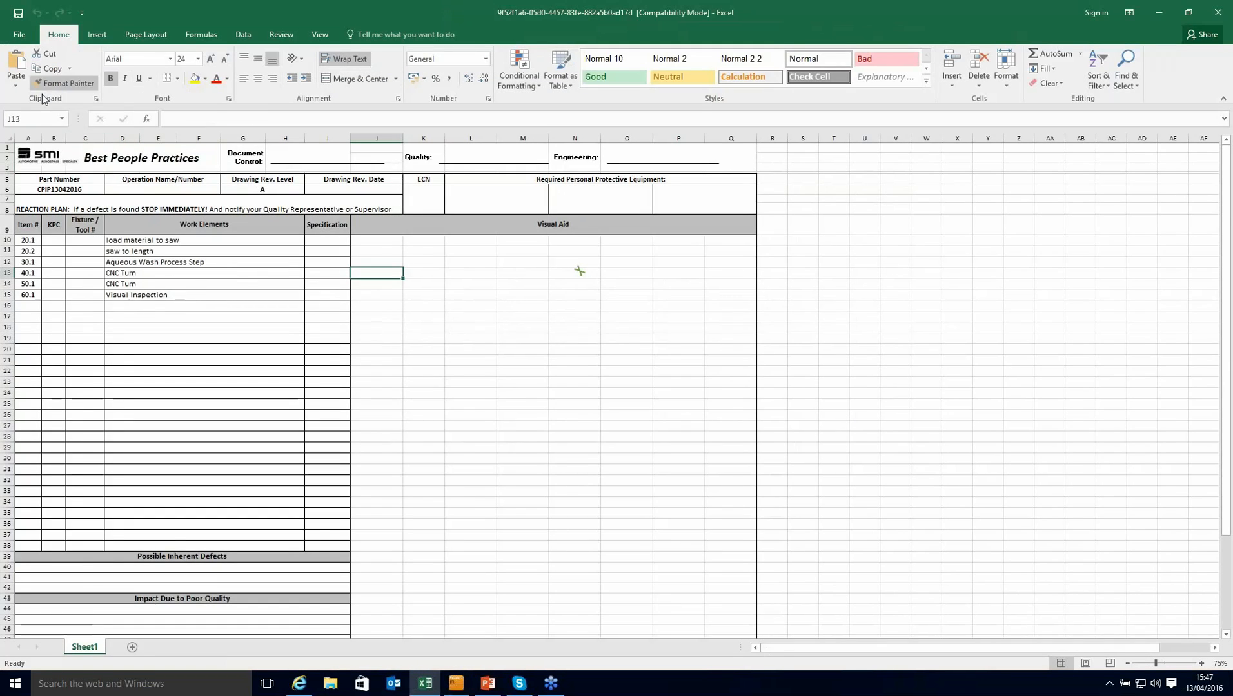
click(96, 34)
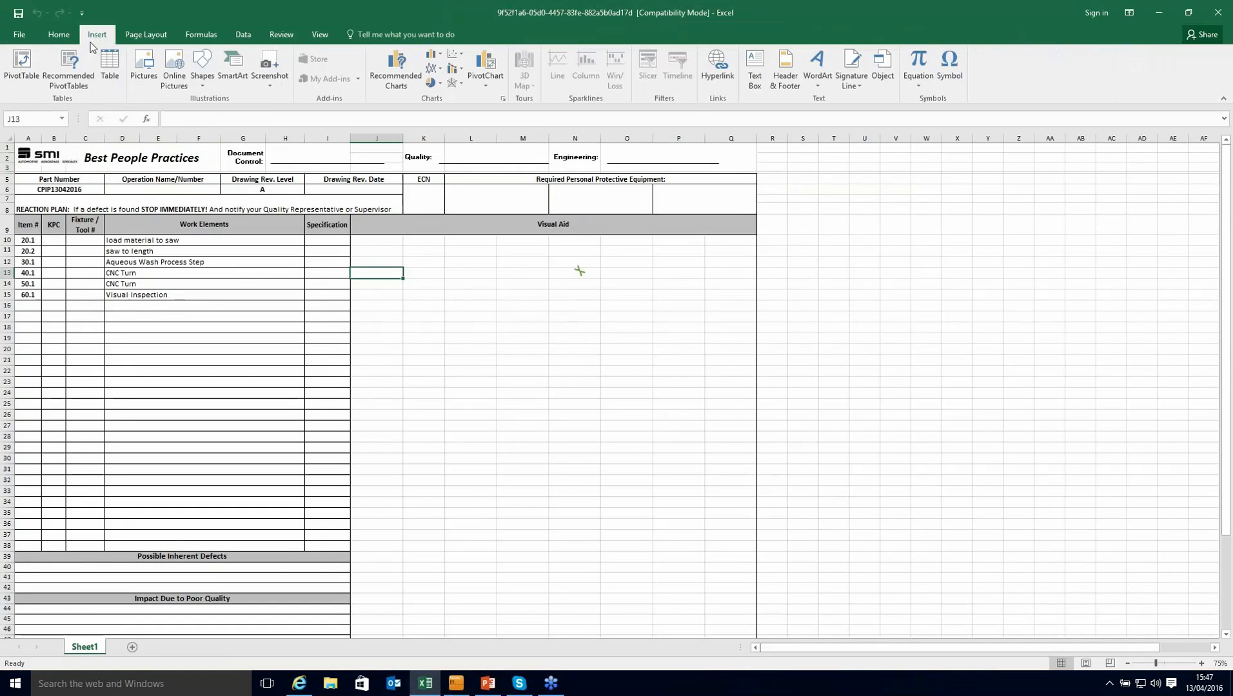
click(143, 68)
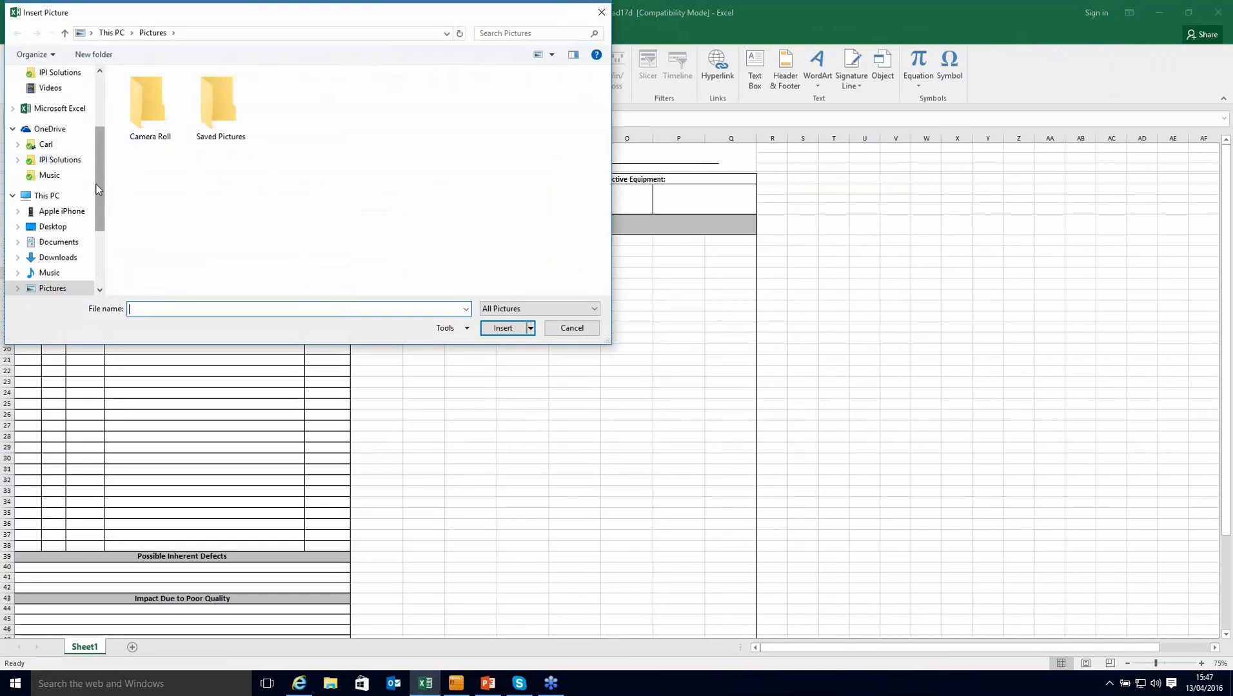
click(42, 228)
double_click(217, 110)
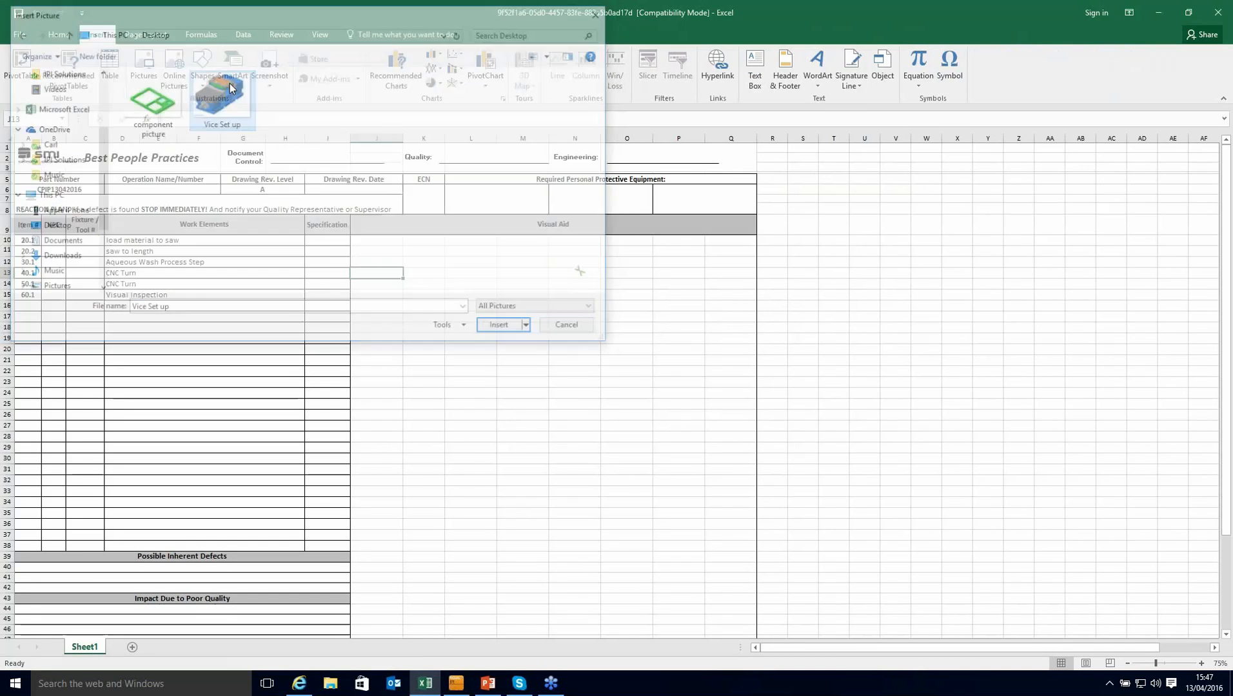
drag(628, 485, 701, 543)
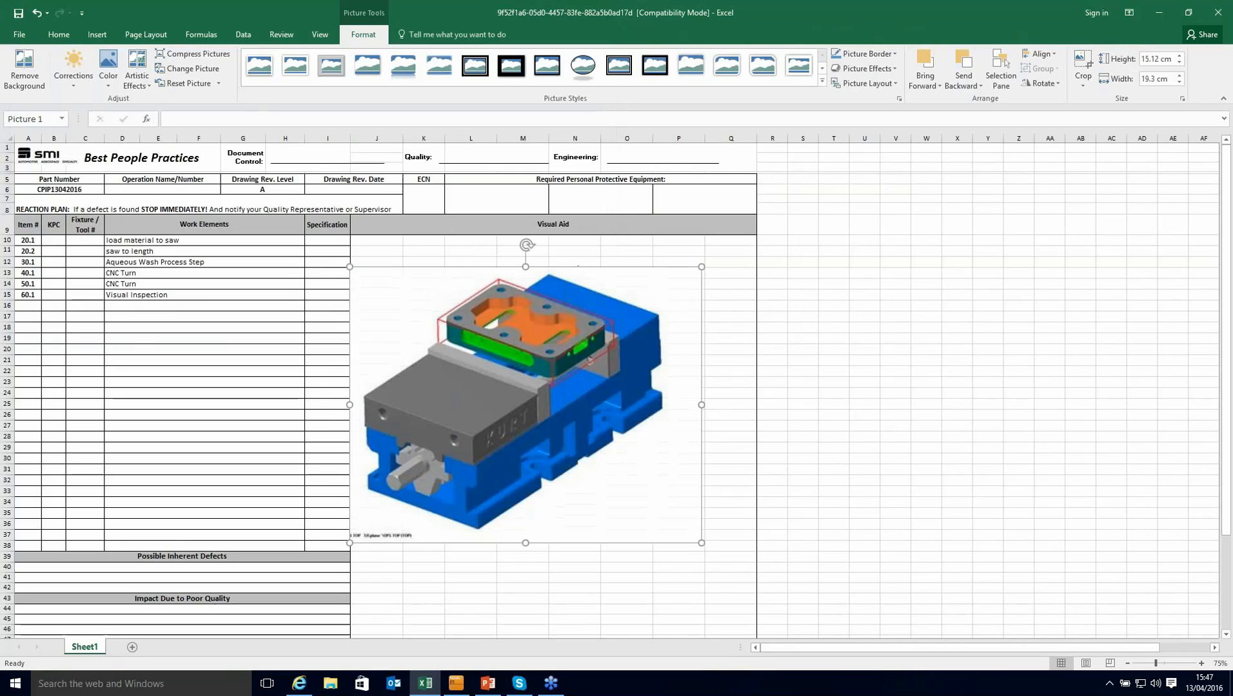
Step: Save the edited work instruction, return to Visual NPI and attach the preview to the Create Work Instruction element
click(18, 13)
click(660, 427)
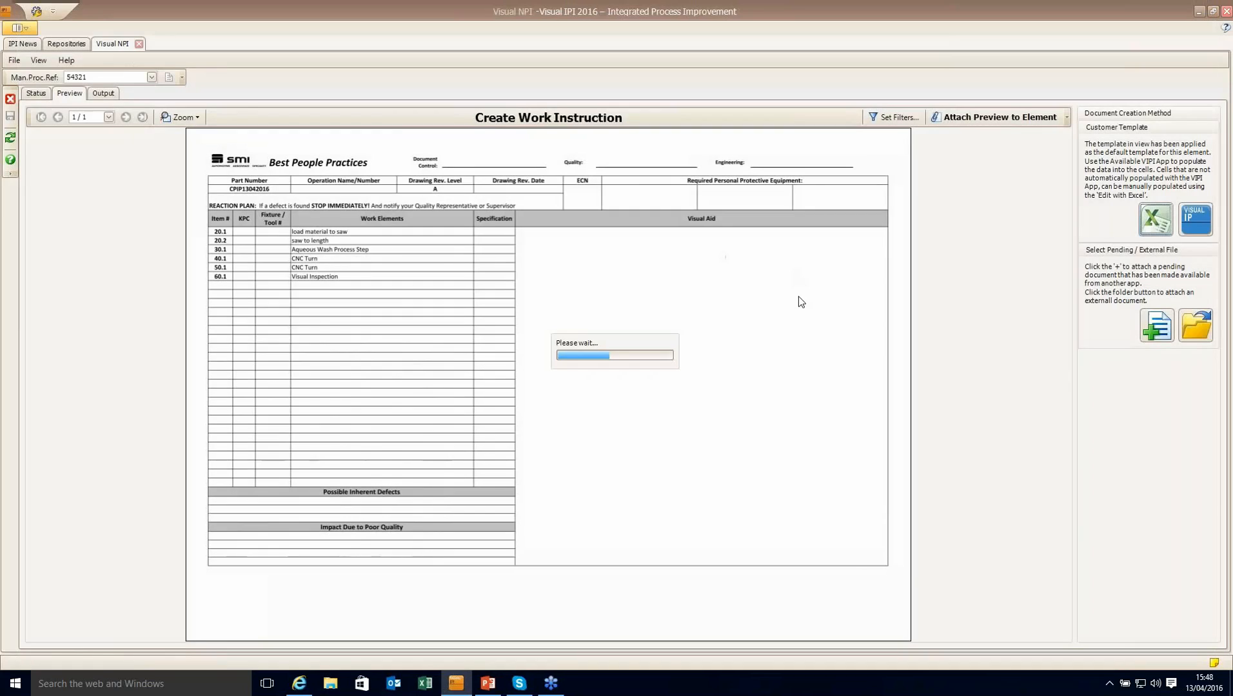
click(983, 117)
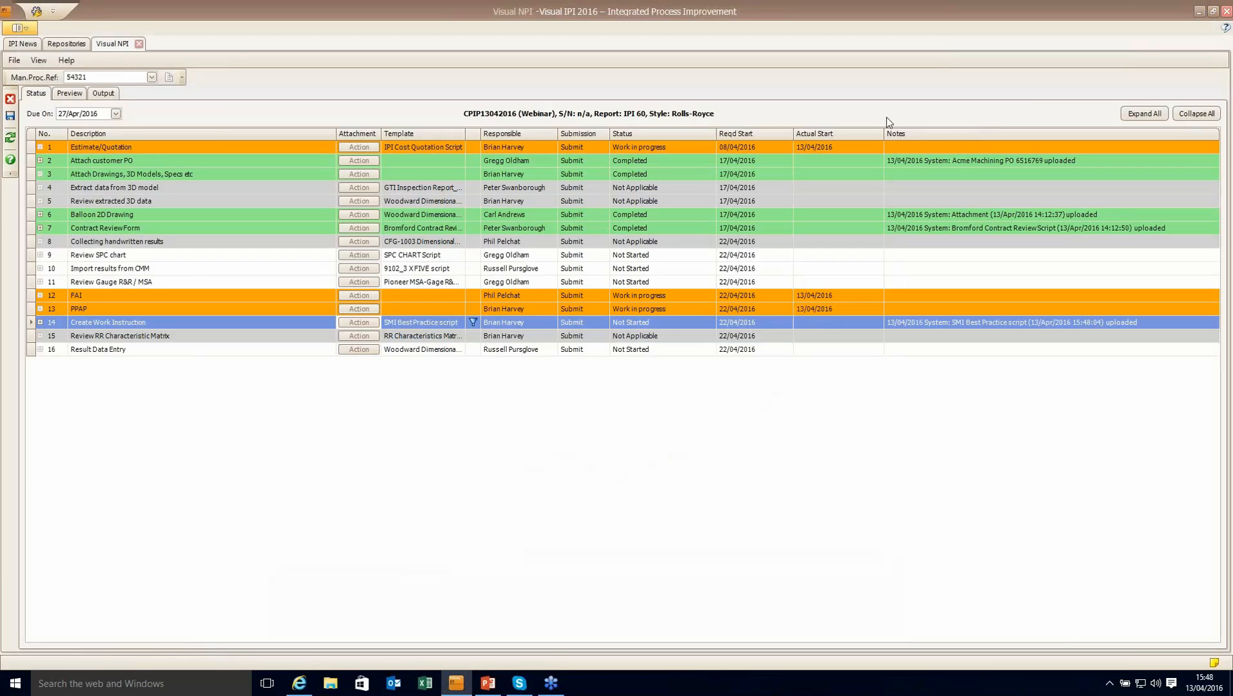
Step: View the SMI Best Practice script attached to Create Work Instruction and close it again
click(40, 323)
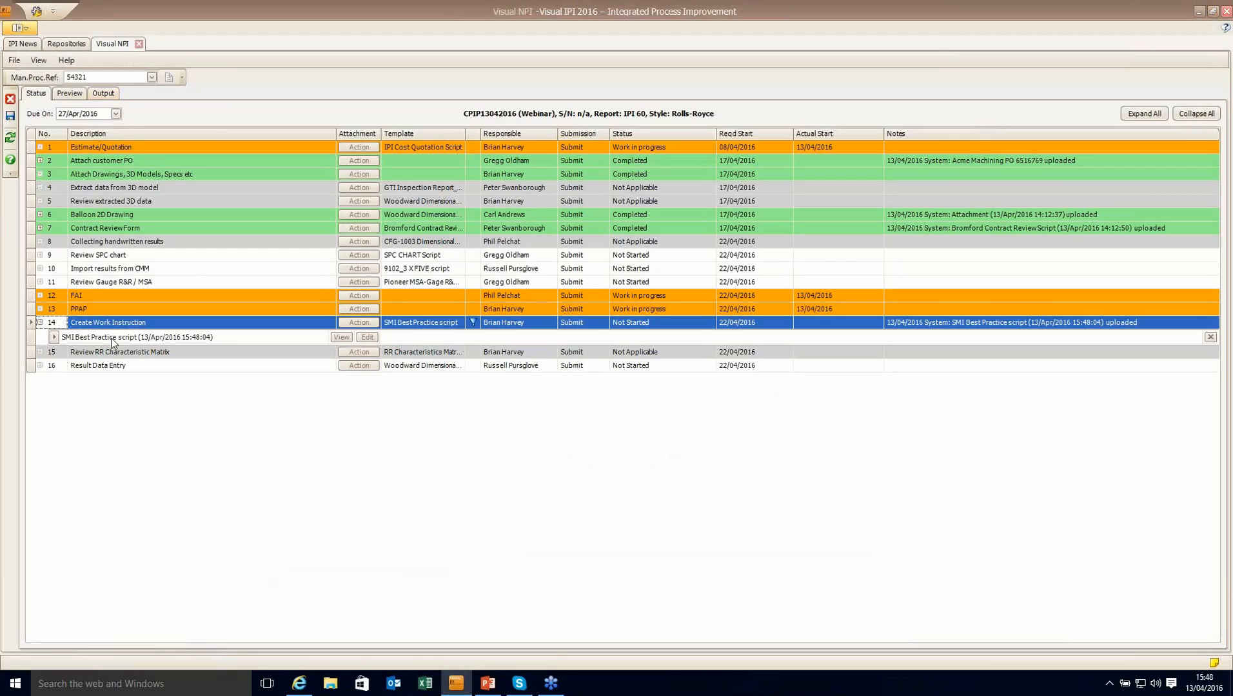
click(341, 337)
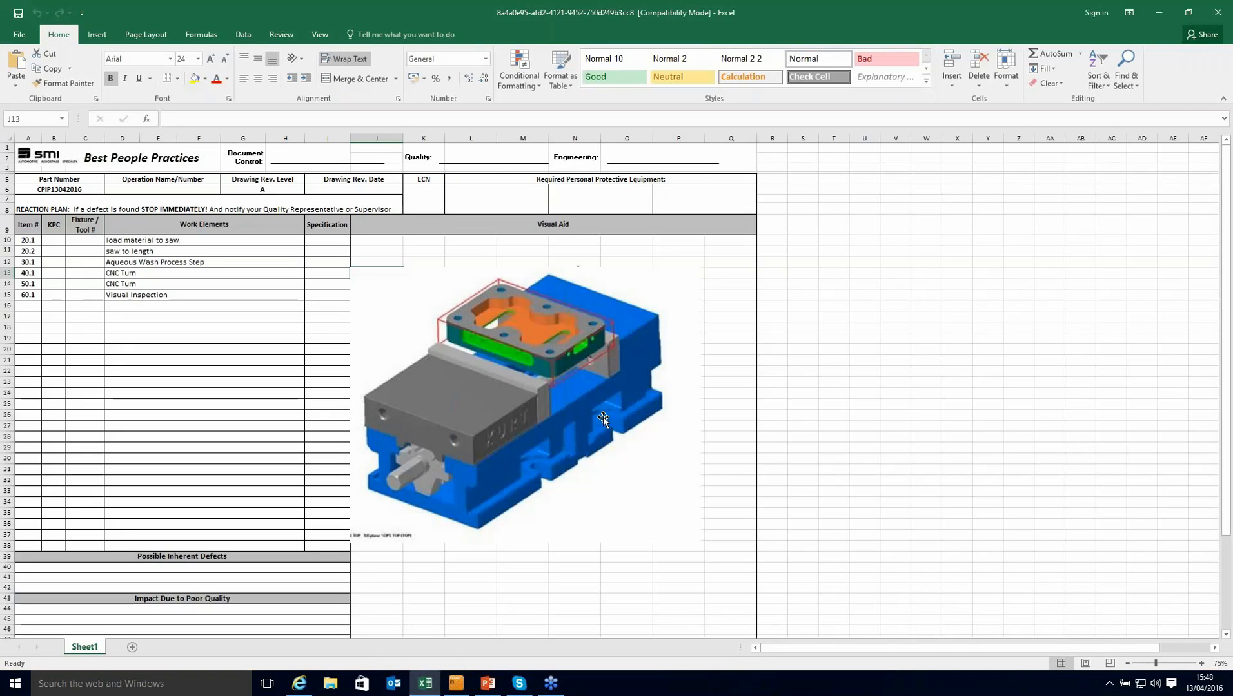
click(1217, 12)
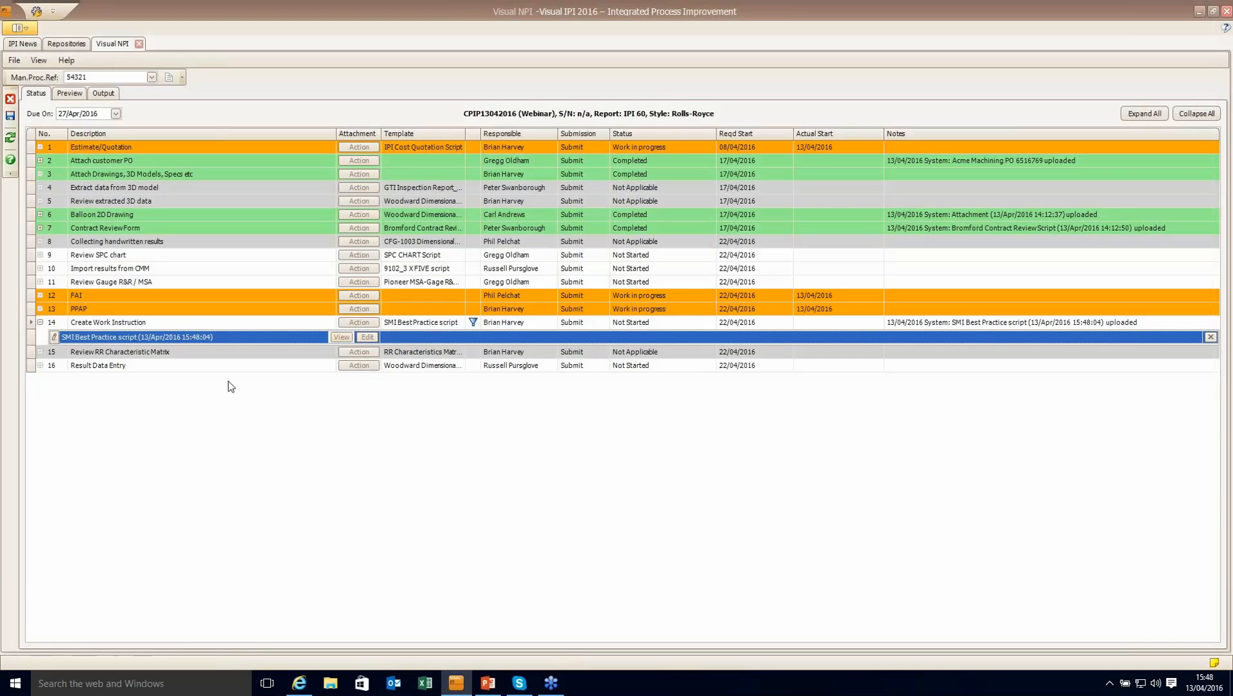
click(40, 322)
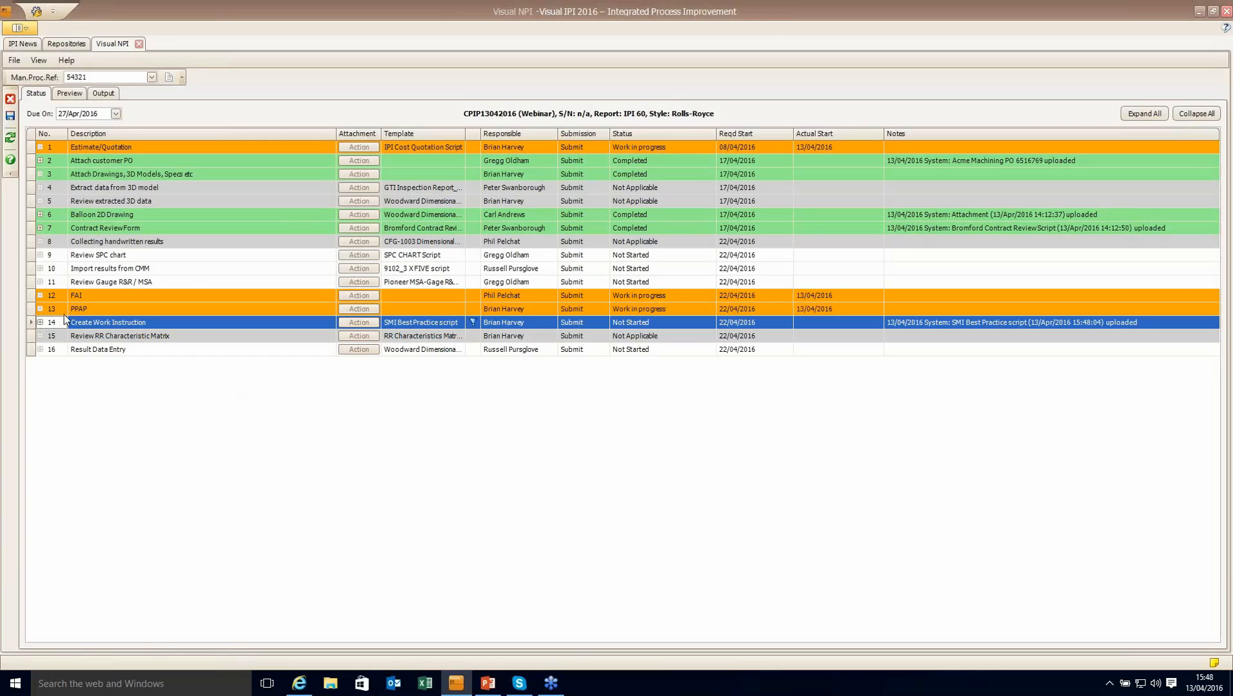
Step: Open the Import results from CMM element and launch Visual CMM for it
click(181, 268)
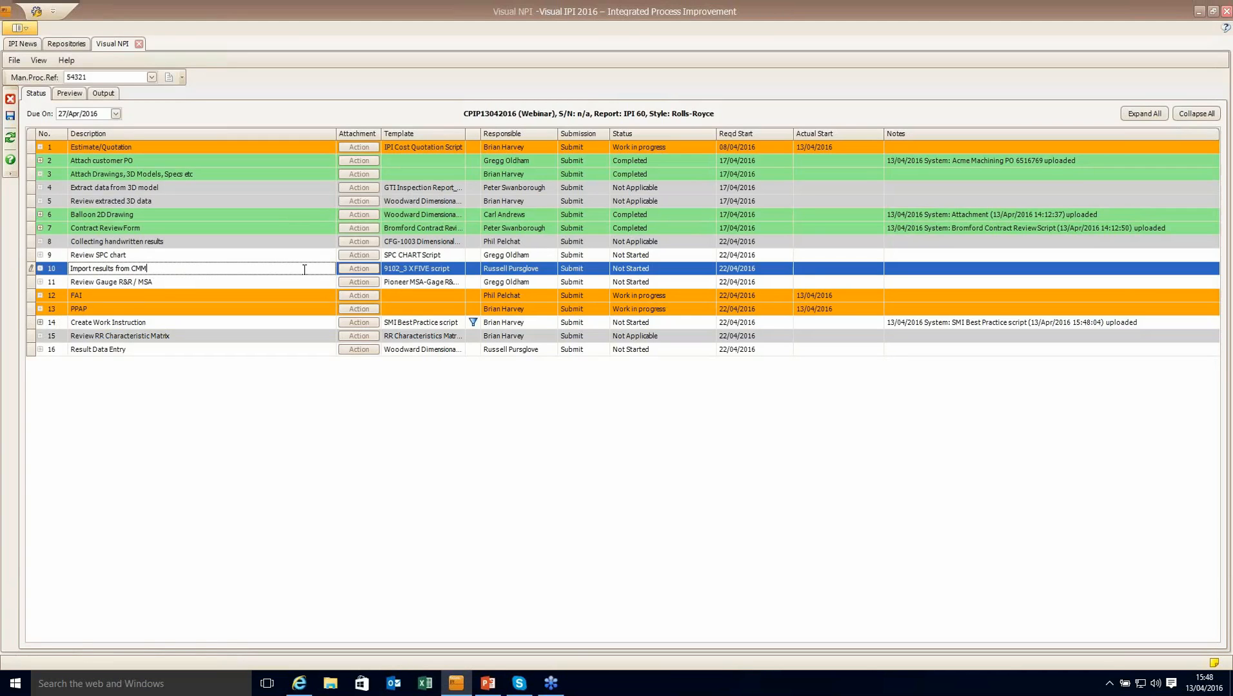
click(361, 266)
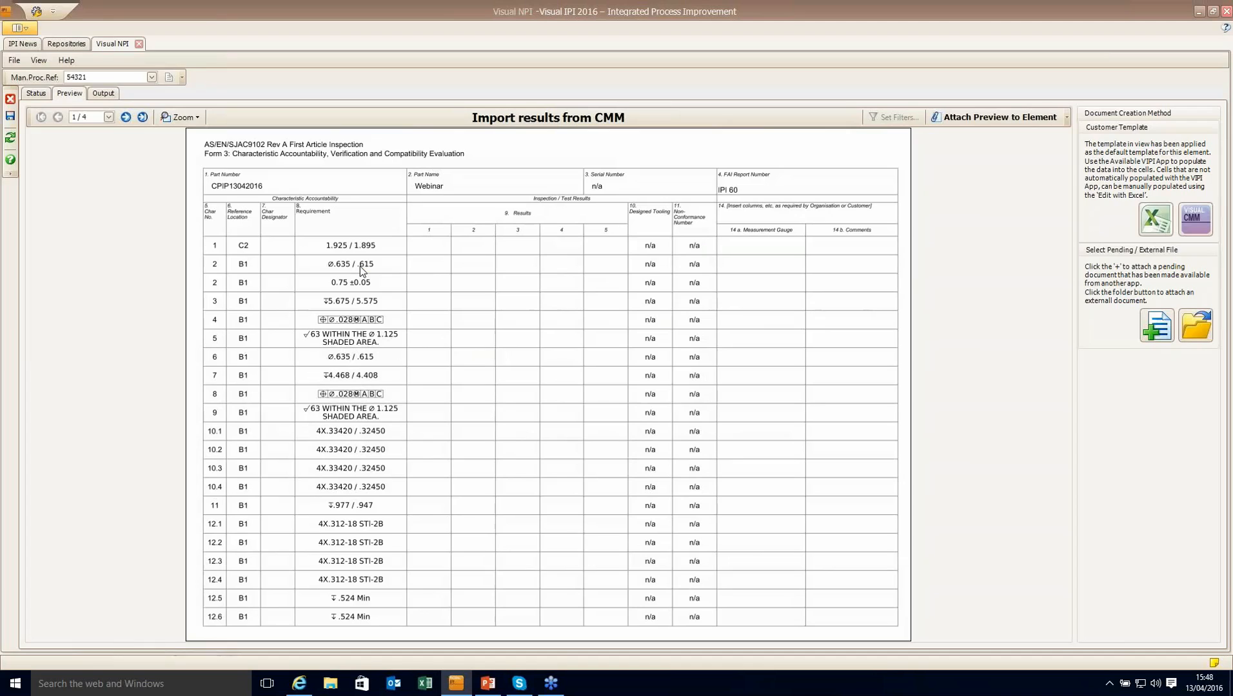
click(1195, 219)
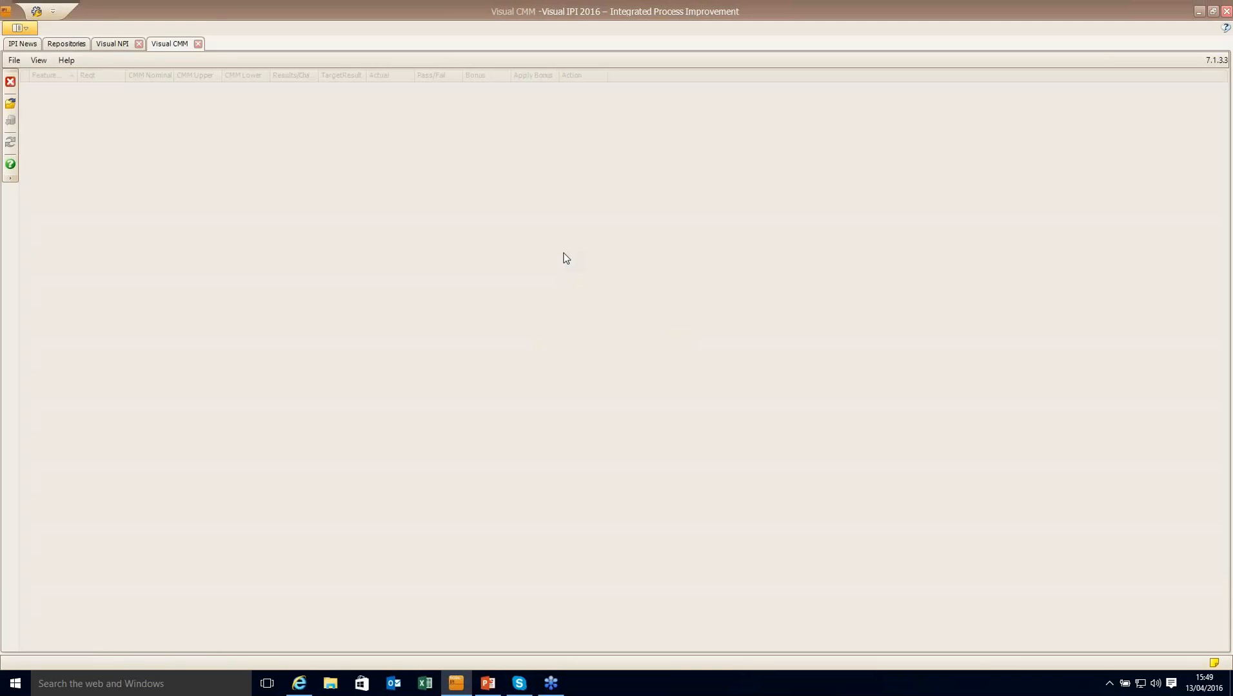
Step: Load a report from the CMM Reports folder of 2. Example Documentation_NEW using the DELCAM Parser
click(11, 105)
click(602, 345)
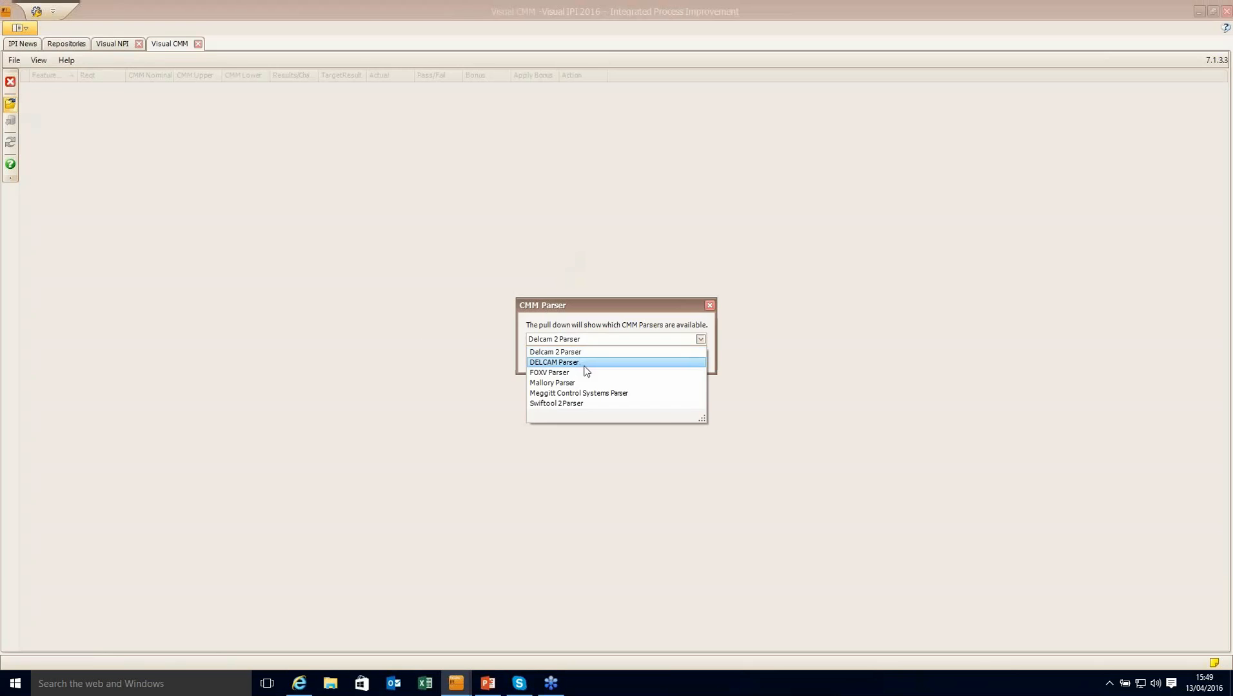
click(585, 362)
click(553, 358)
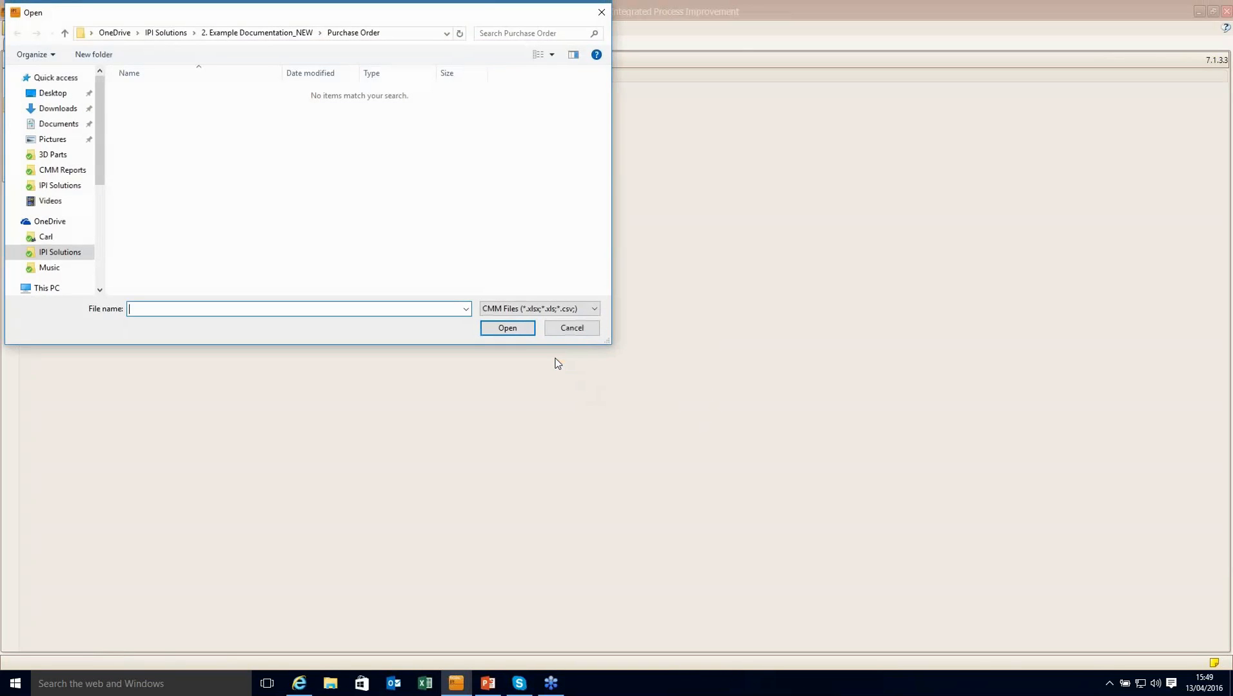
click(66, 257)
double_click(197, 92)
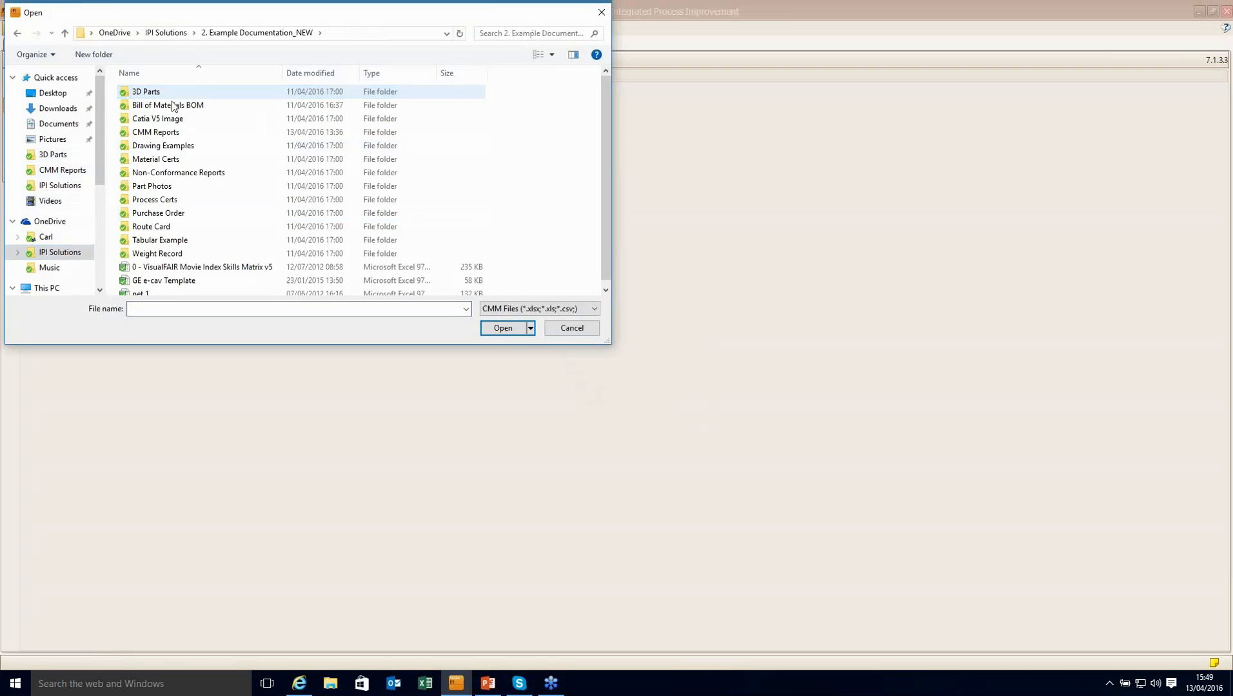
double_click(177, 132)
double_click(179, 92)
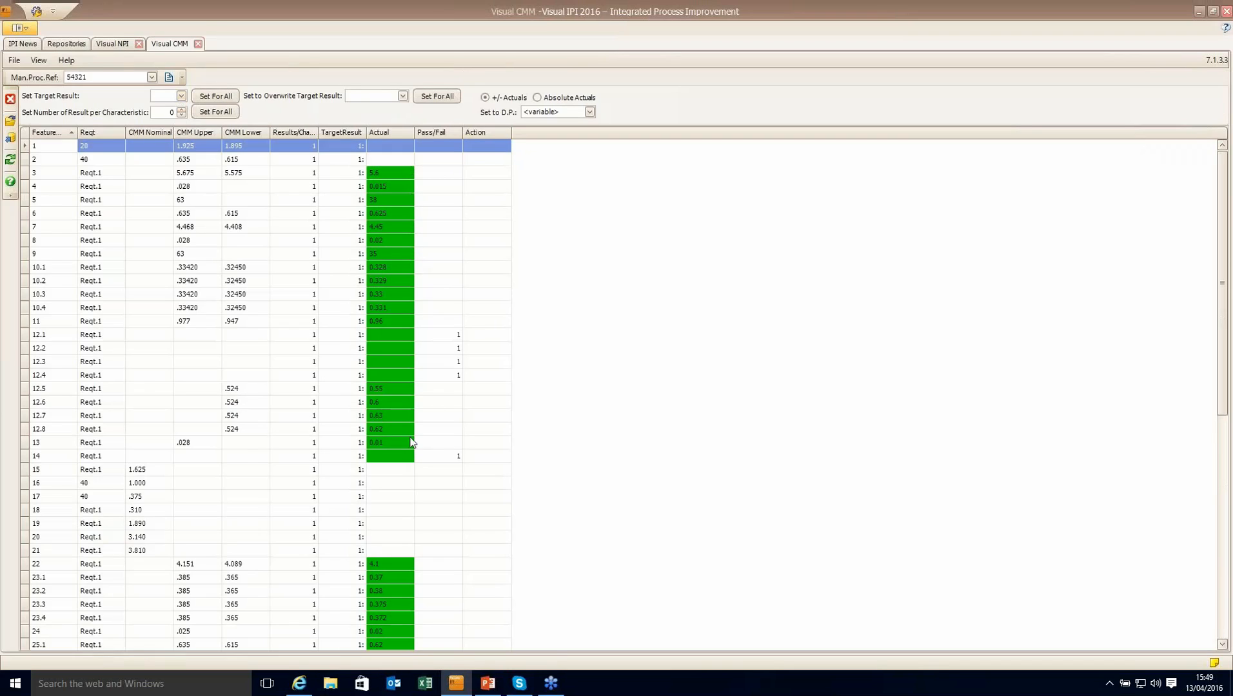
Step: Review the actuals loaded from the CMM report and submit the results
drag(1223, 270, 1223, 284)
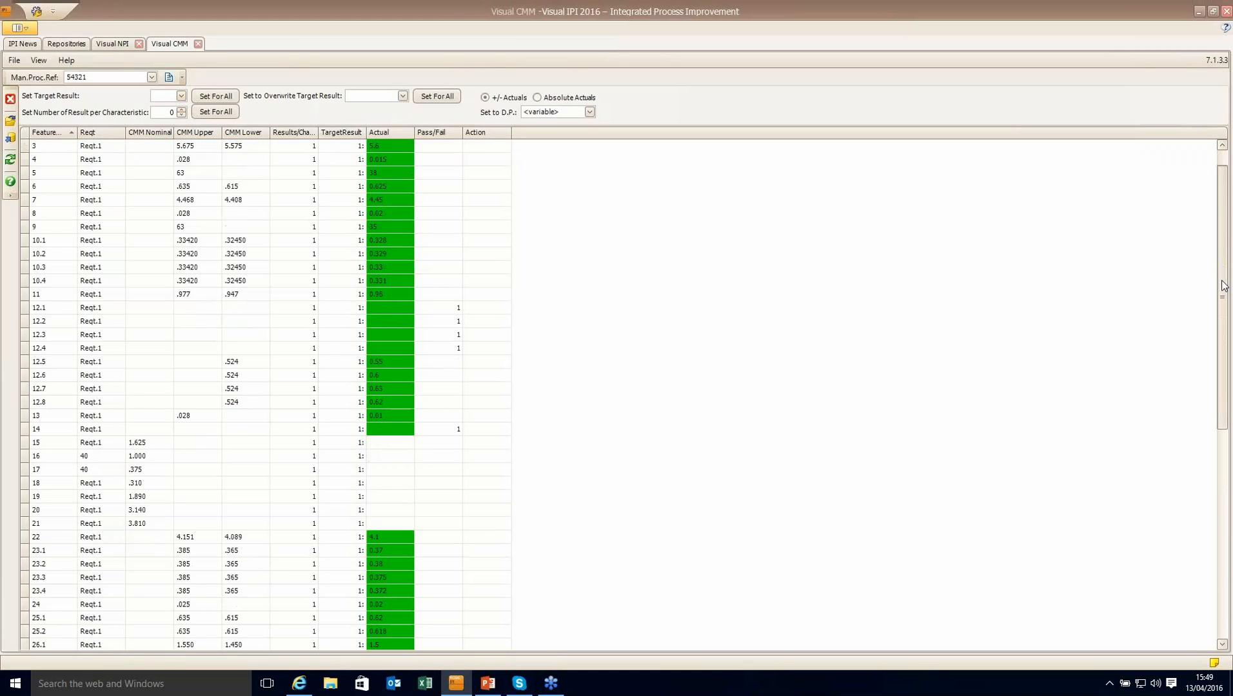
scroll(255, 195, down, 4)
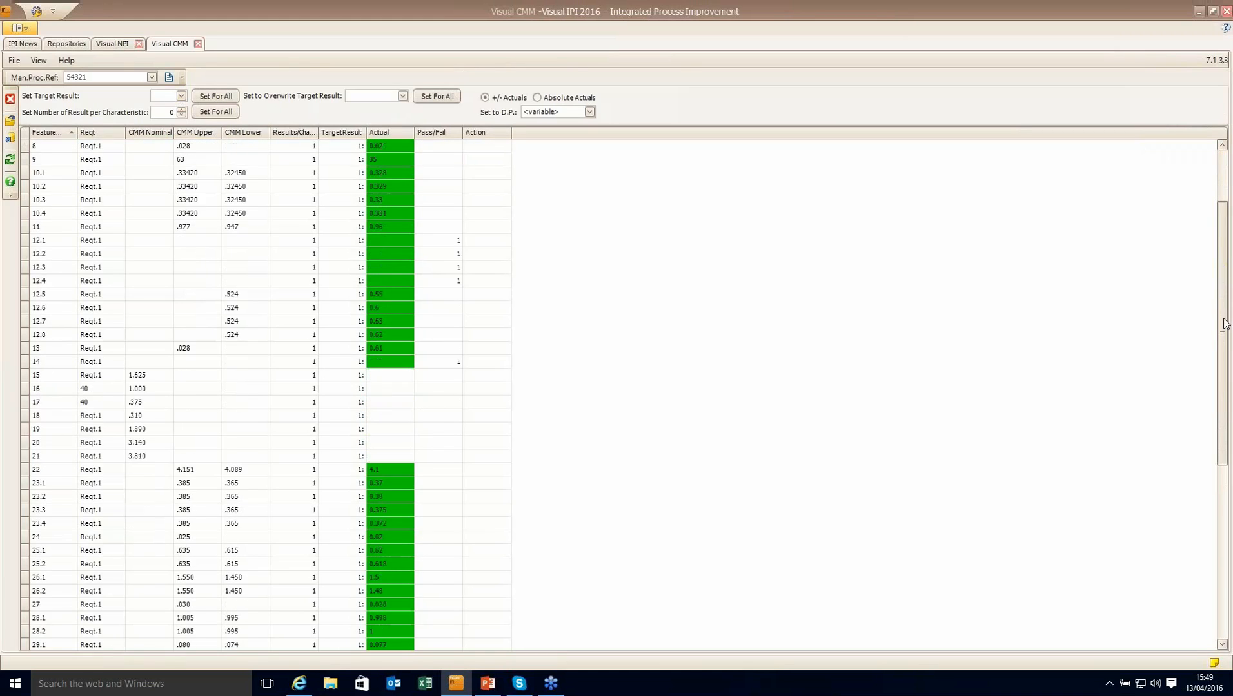
click(12, 138)
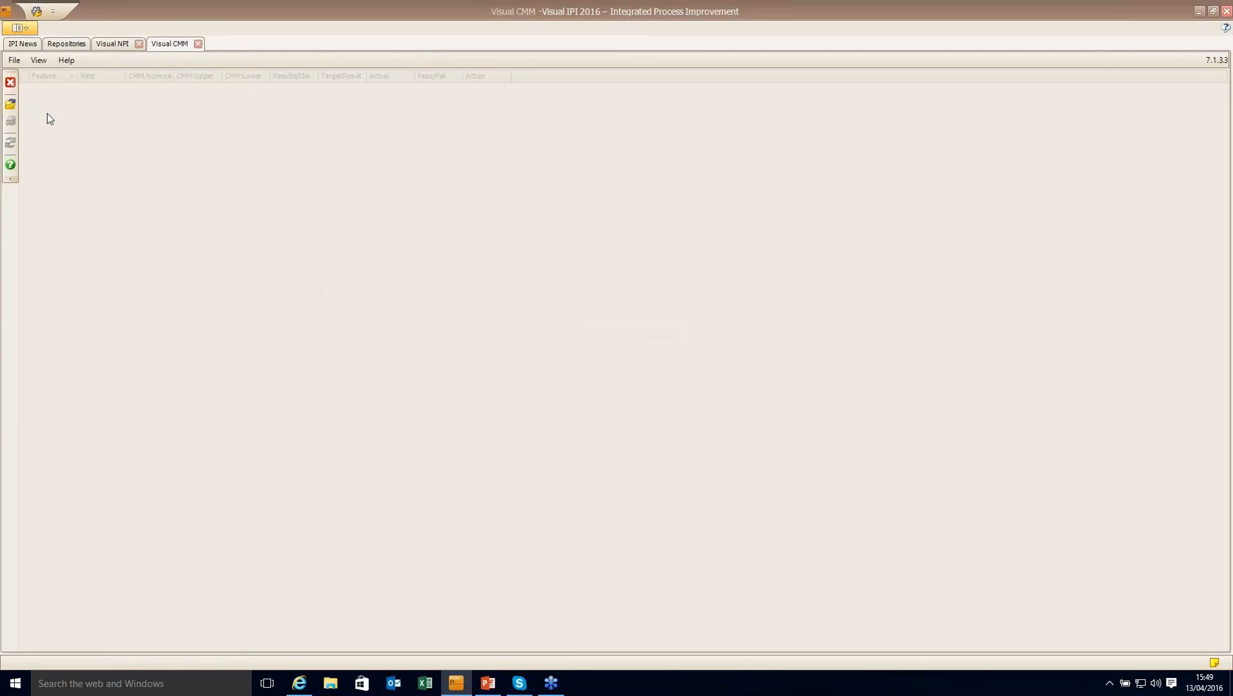
Step: Close Visual CMM without loading another report and save the process's element list in Visual NPI
click(11, 105)
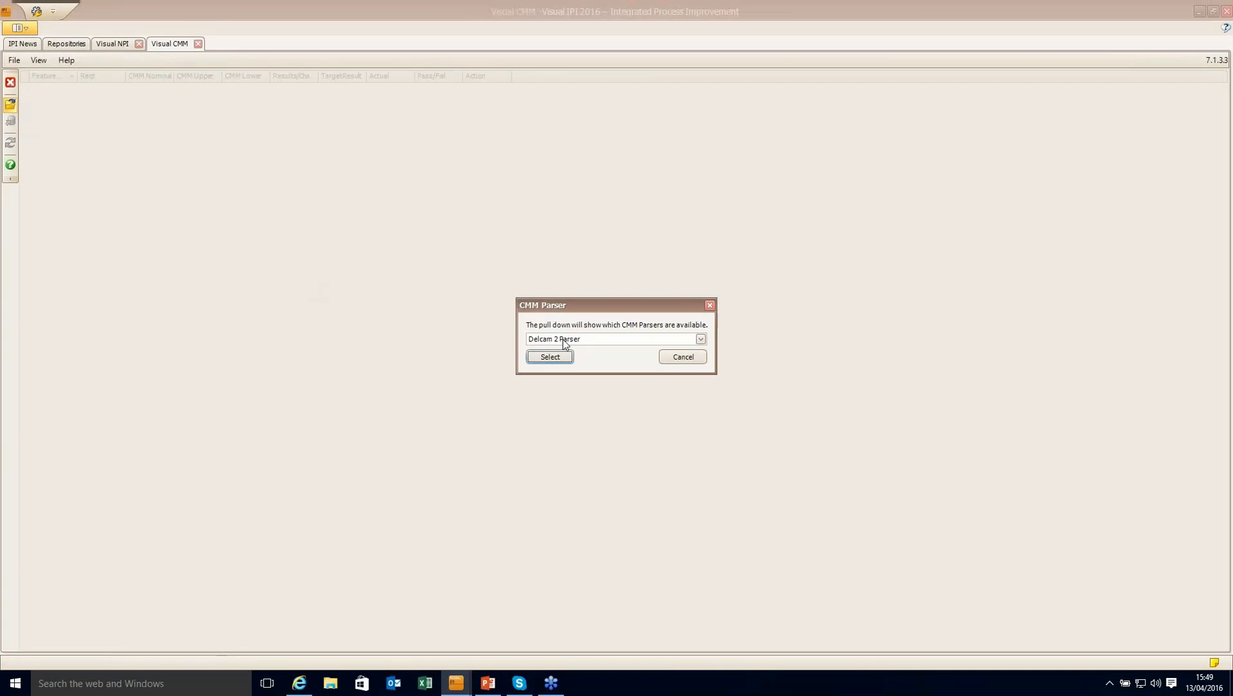
click(682, 358)
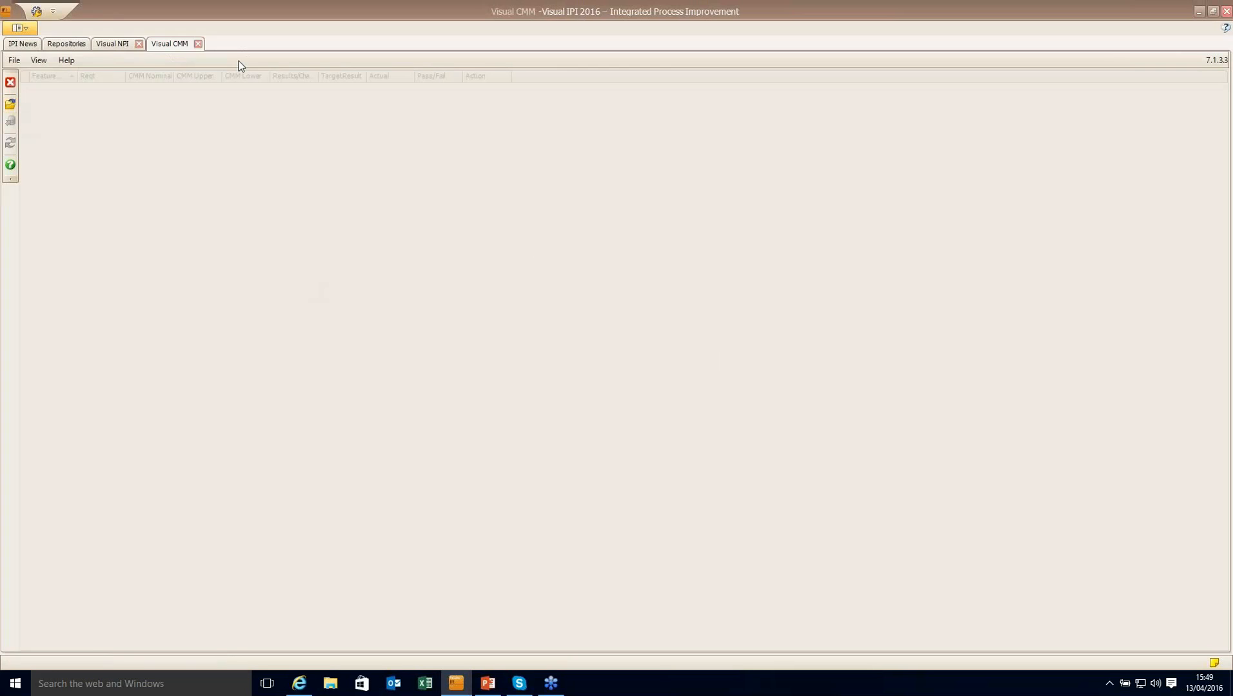
click(199, 44)
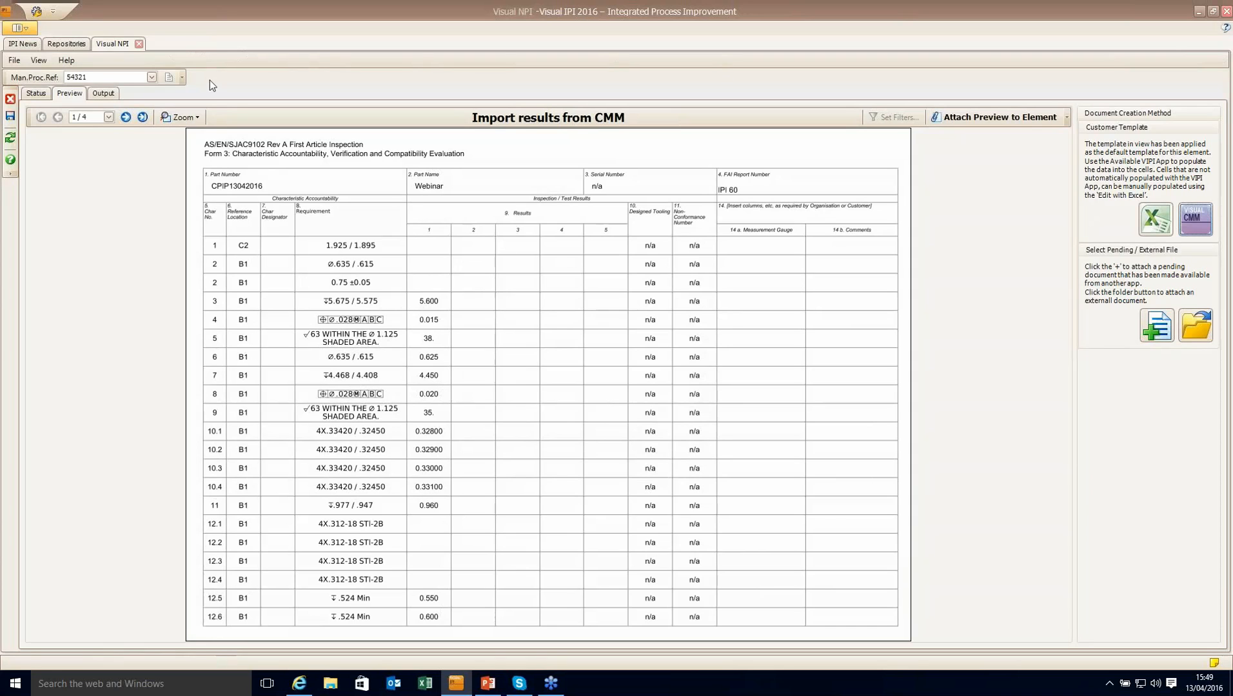
click(36, 94)
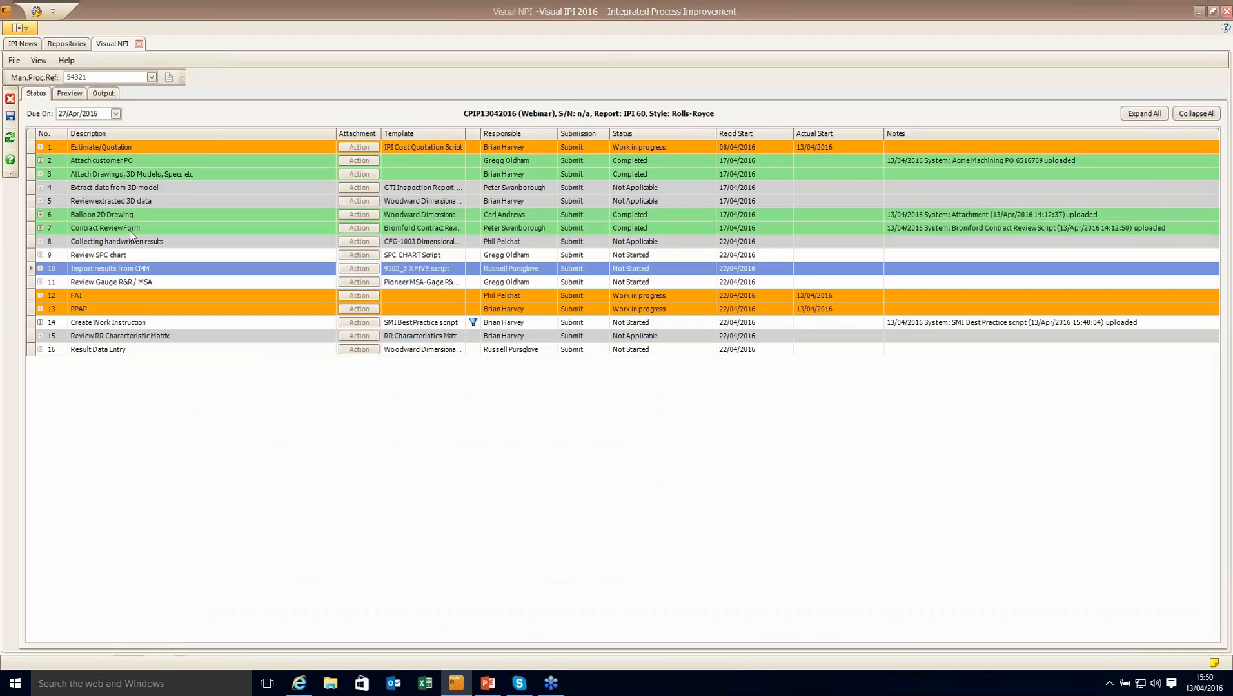
click(10, 116)
Step: Open the FAI element and launch Visual FAIR, opening the part for editing despite the possible edit conflict
click(366, 295)
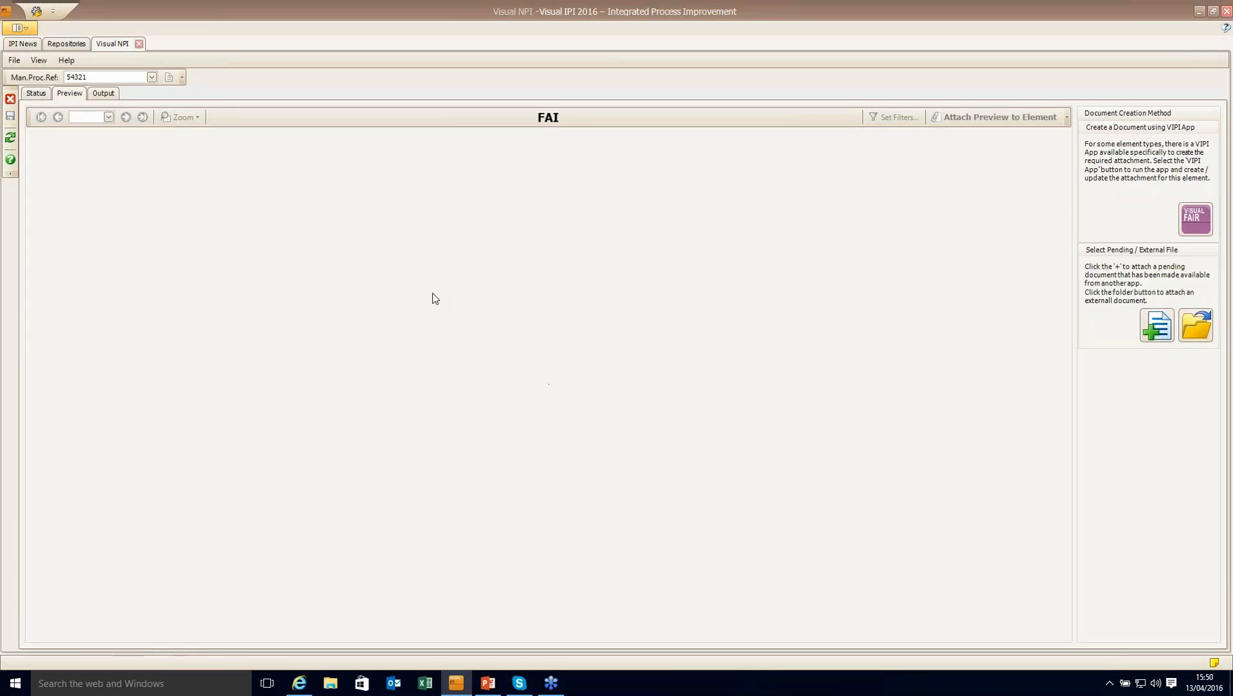
click(1194, 224)
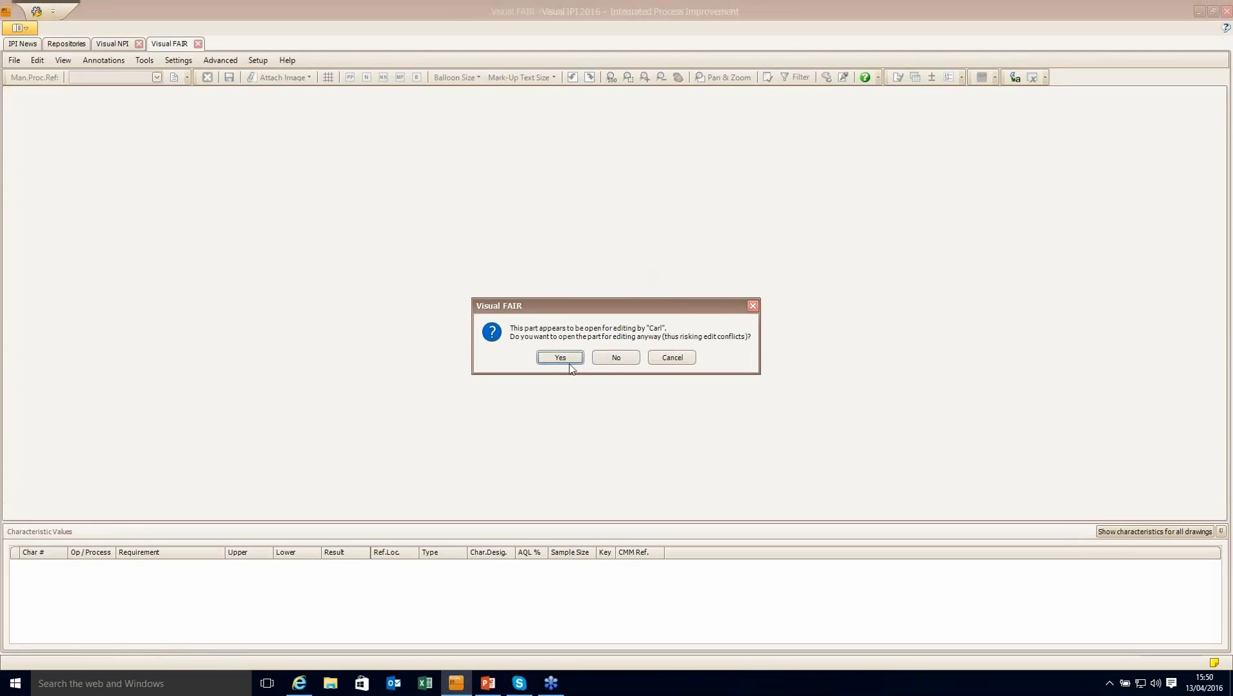
click(562, 359)
click(627, 358)
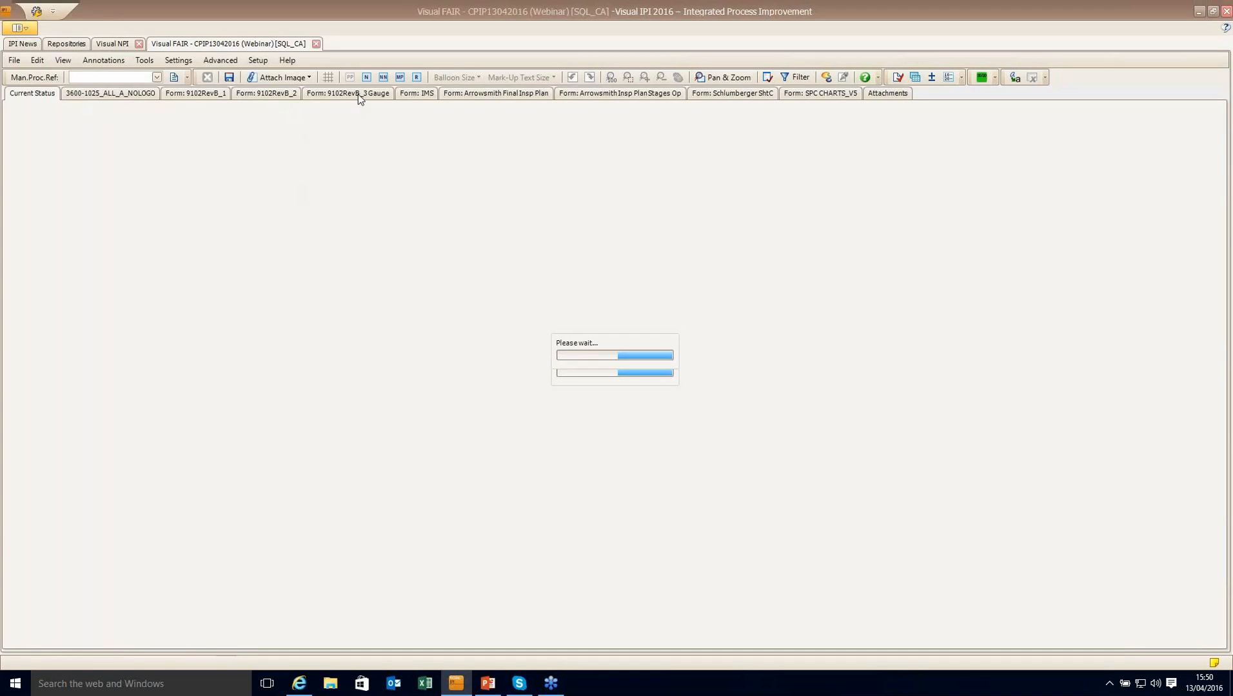
Step: Review the 9102RevB_3 Gauge form's imported results and the measurement equipment listed for characteristics 32 to 41
click(357, 94)
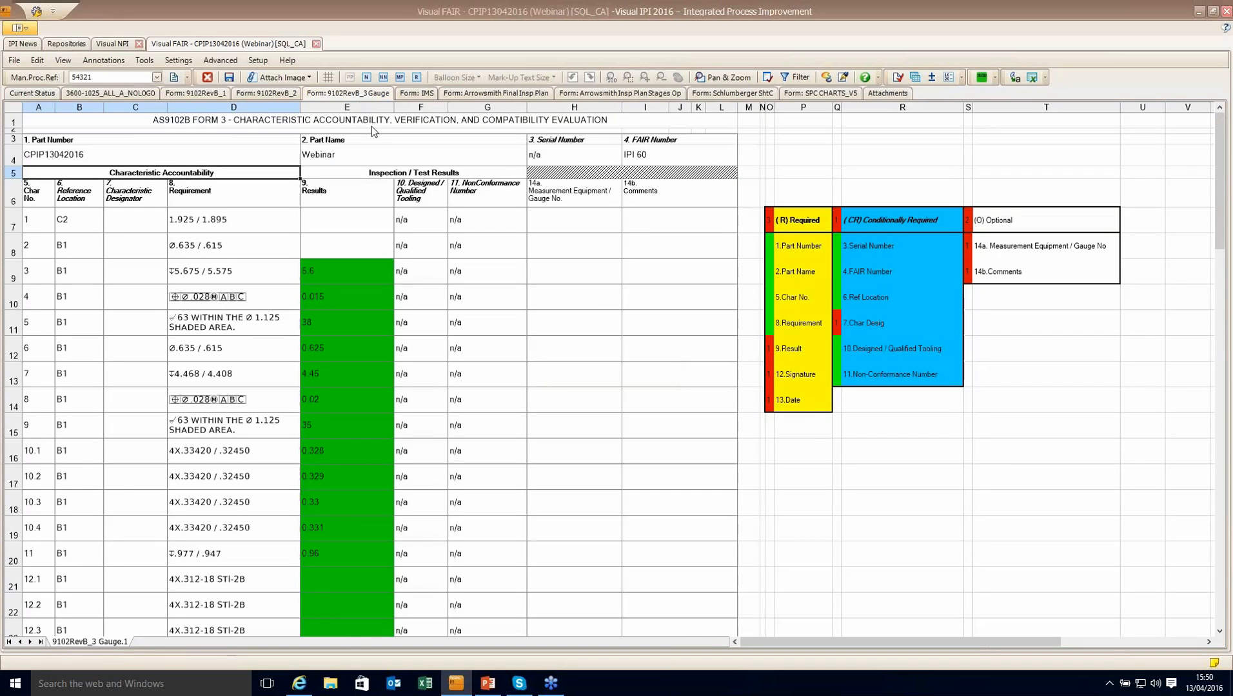
scroll(377, 291, down, 4)
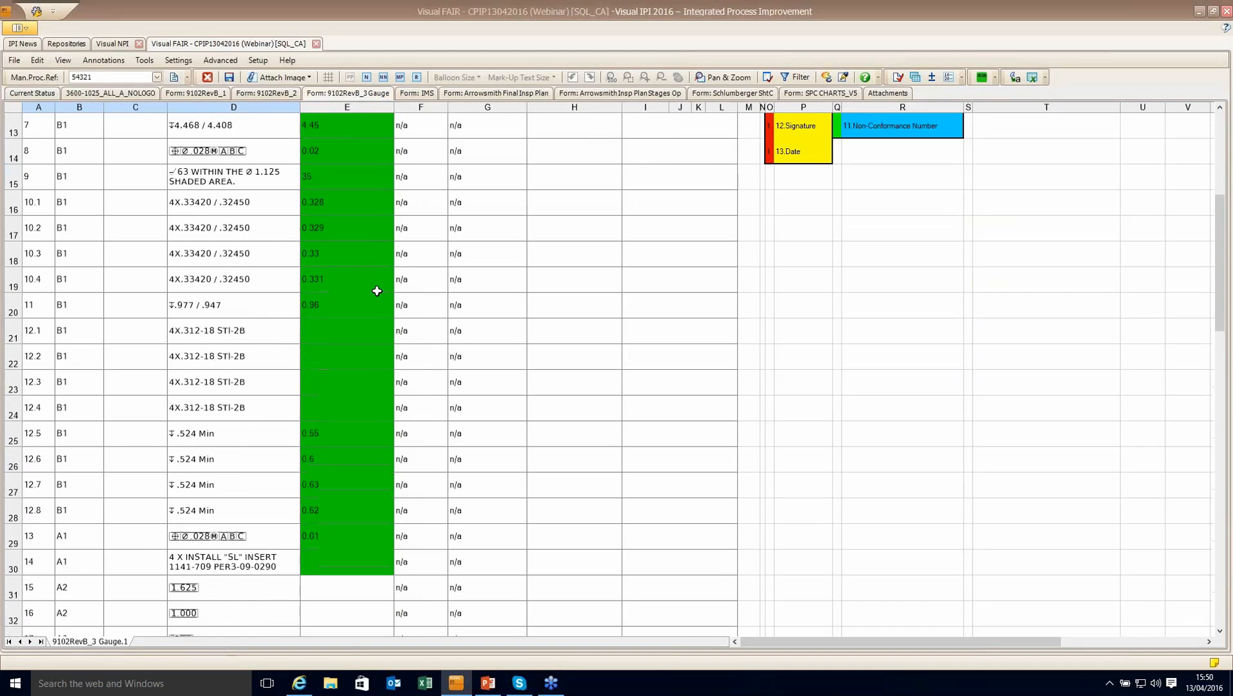
scroll(377, 291, down, 13)
drag(567, 213, 570, 429)
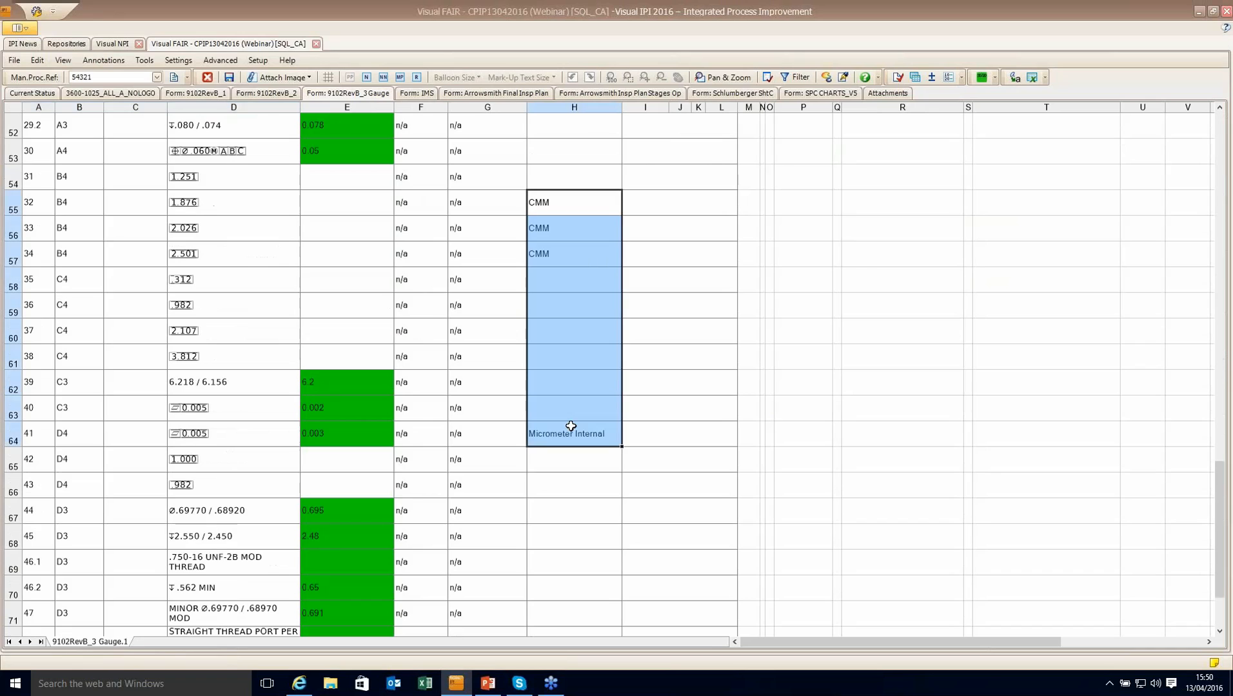
Step: Examine the IMS form's requirements and inspection equipment down to the final characteristics
click(421, 95)
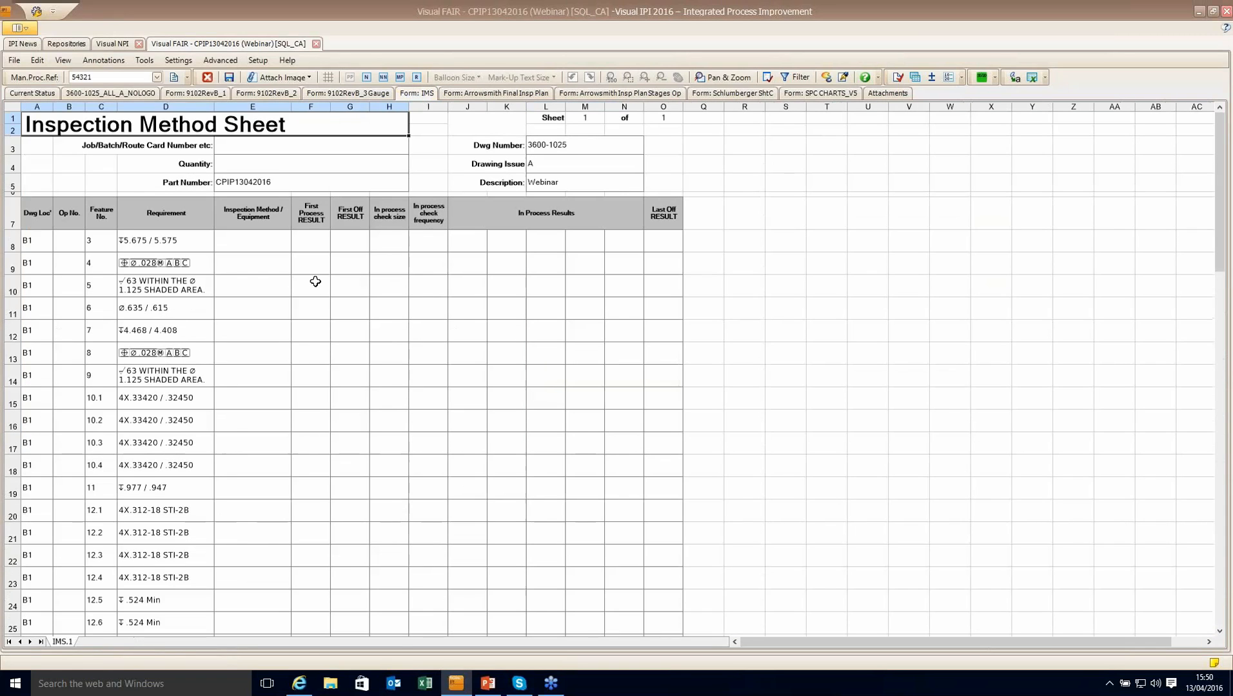
scroll(245, 281, down, 11)
scroll(204, 284, down, 10)
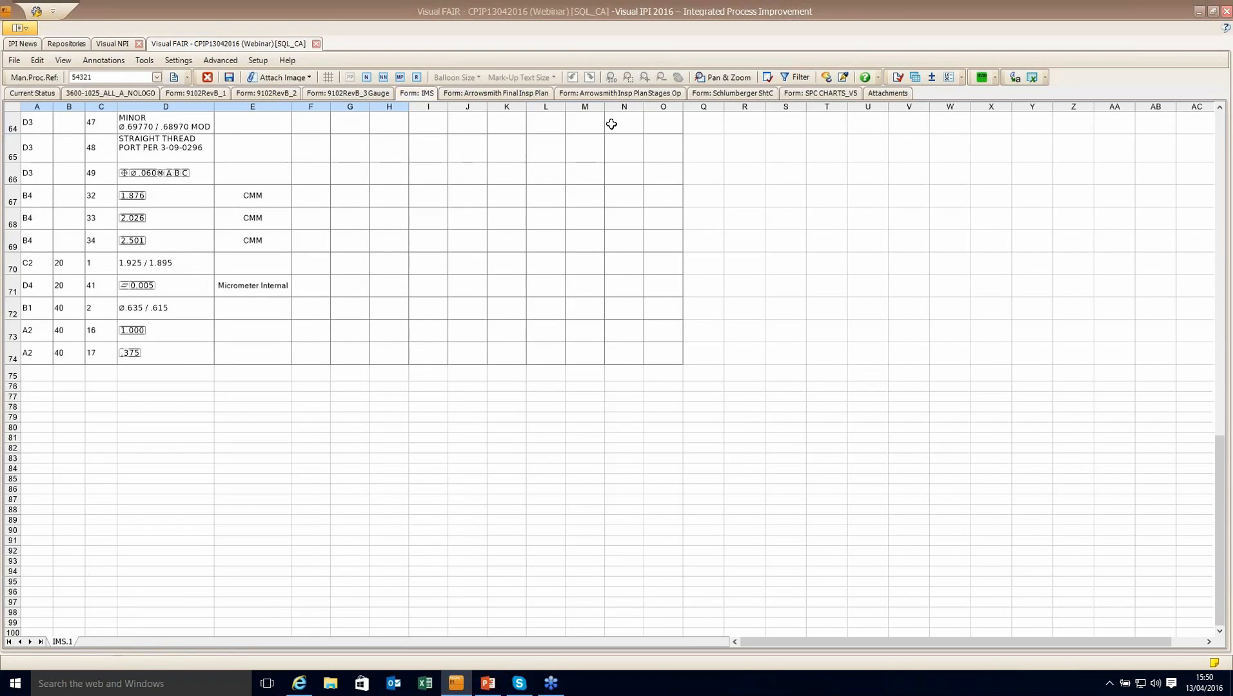
Step: Review the Schlumberger ShtC form's measurement results, statistical analysis and gauge entries for characteristics 32 to 41
click(732, 95)
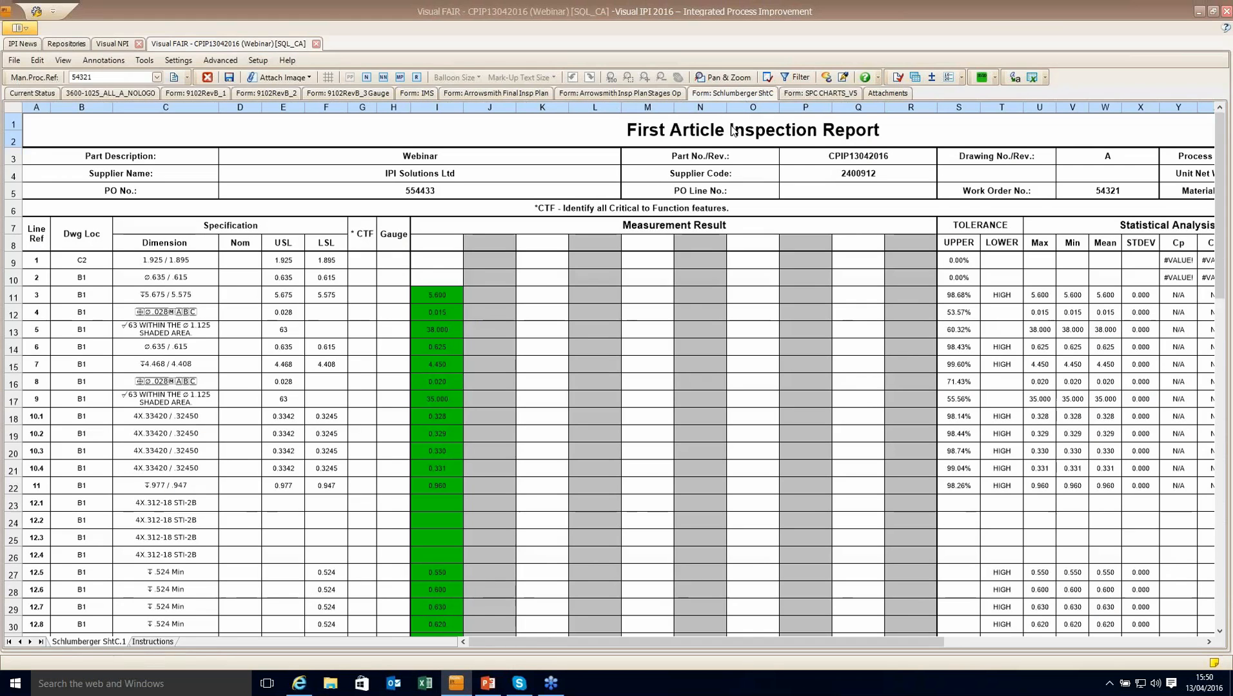
click(445, 295)
scroll(502, 274, down, 3)
scroll(448, 275, up, 2)
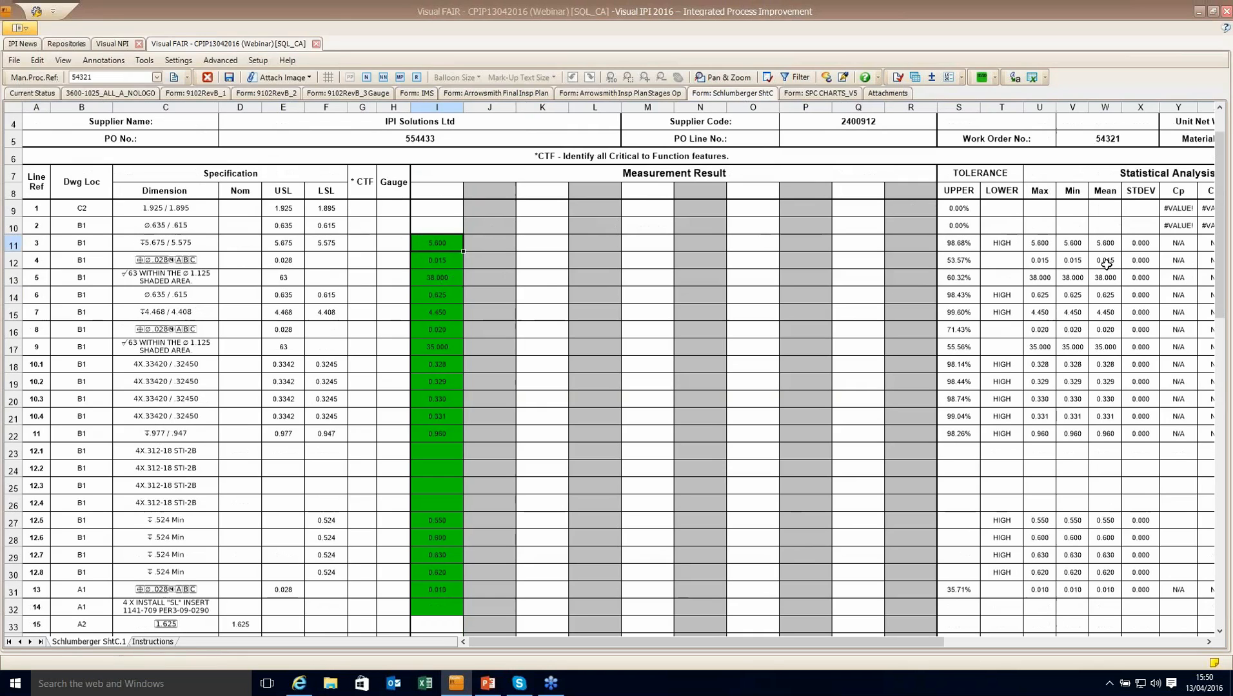
scroll(413, 295, down, 13)
scroll(435, 304, down, 2)
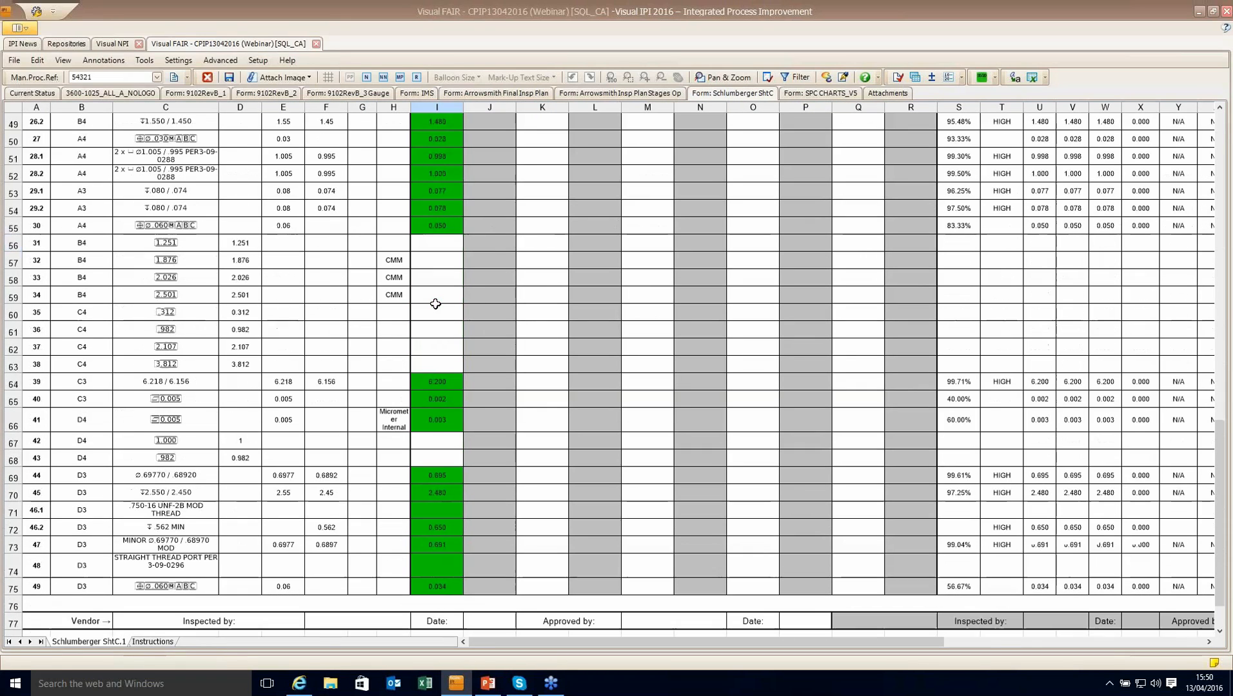
drag(398, 260, 391, 427)
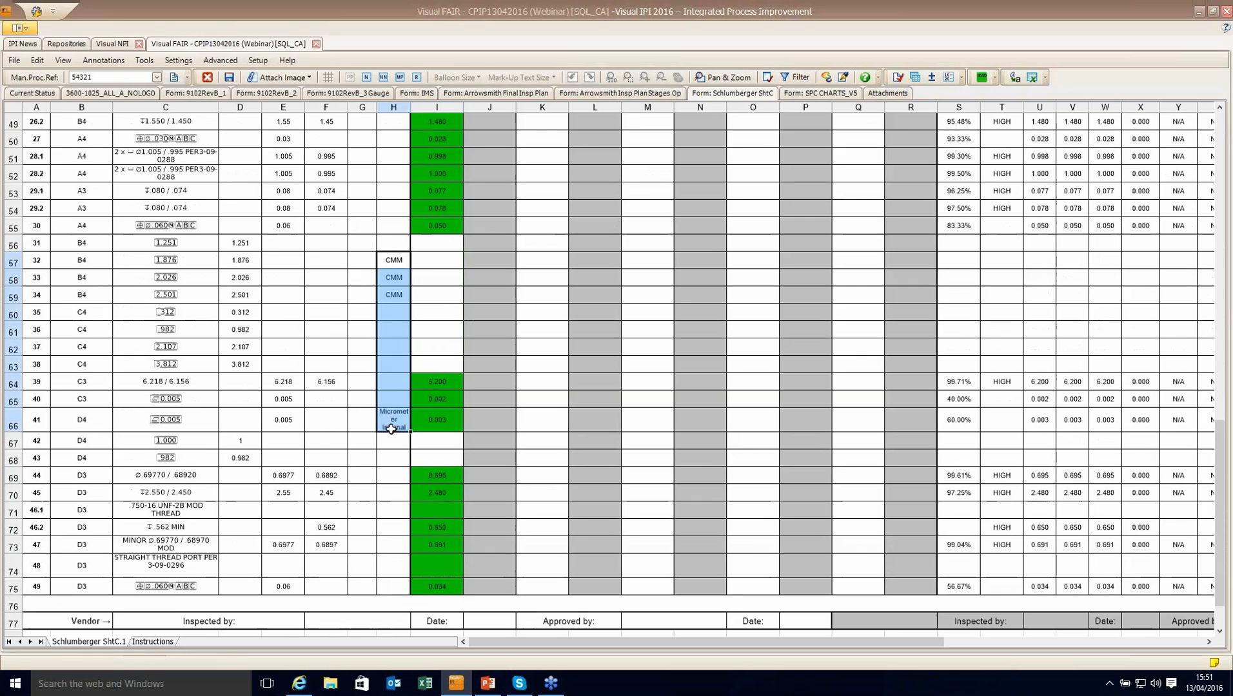
Step: Save the part in Visual FAIR and close the FAIR and NPI sessions
click(228, 78)
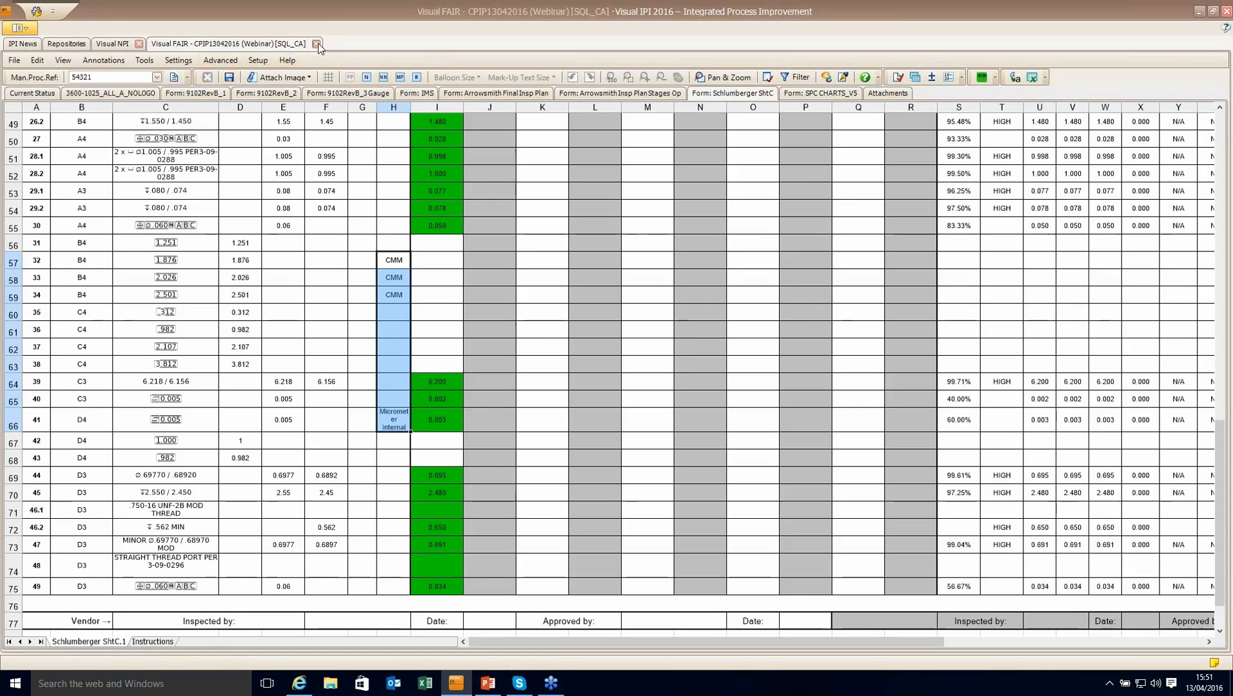
click(316, 44)
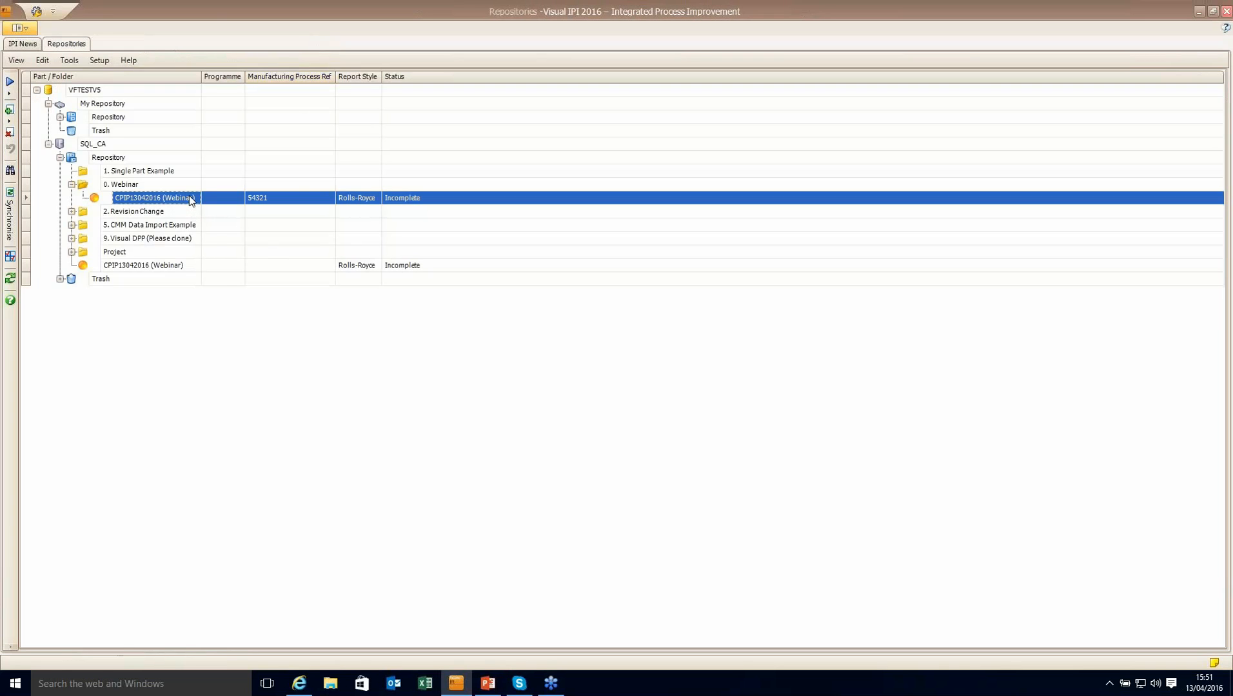
Step: Run Visual eRDE for CPIP13042016 in the 0. Webinar folder and create a batch with manufacturing process reference GRN12345
right_click(190, 201)
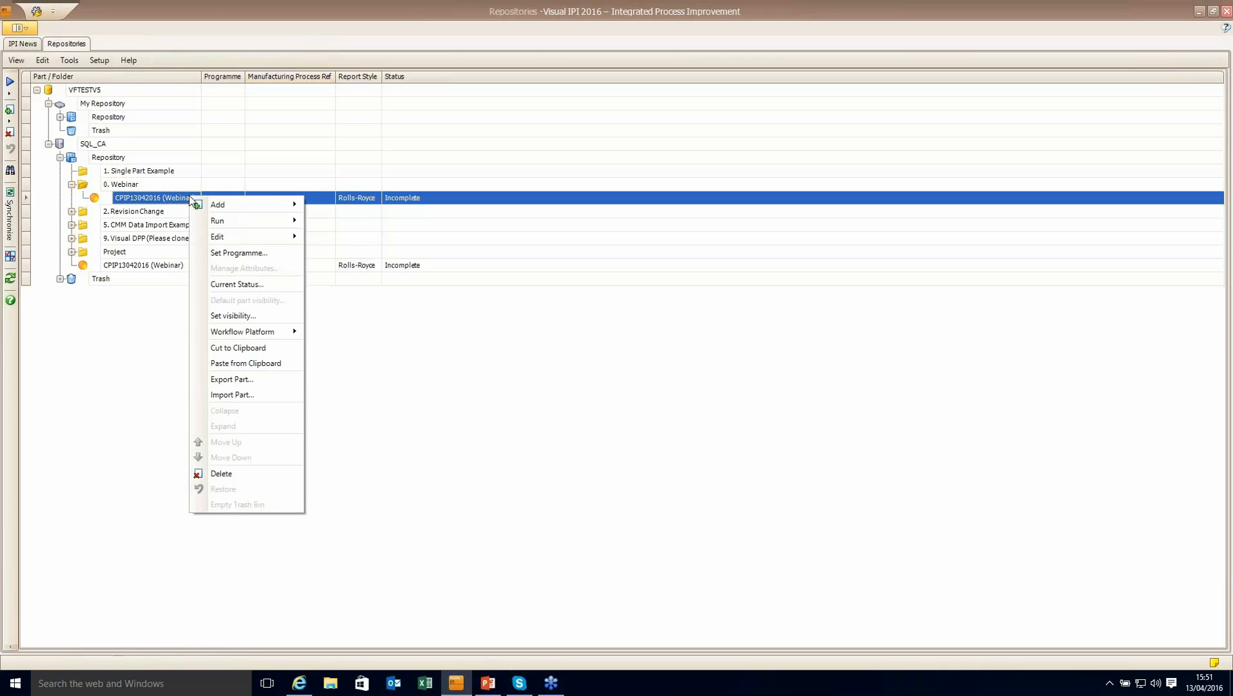
mouse_move(224, 220)
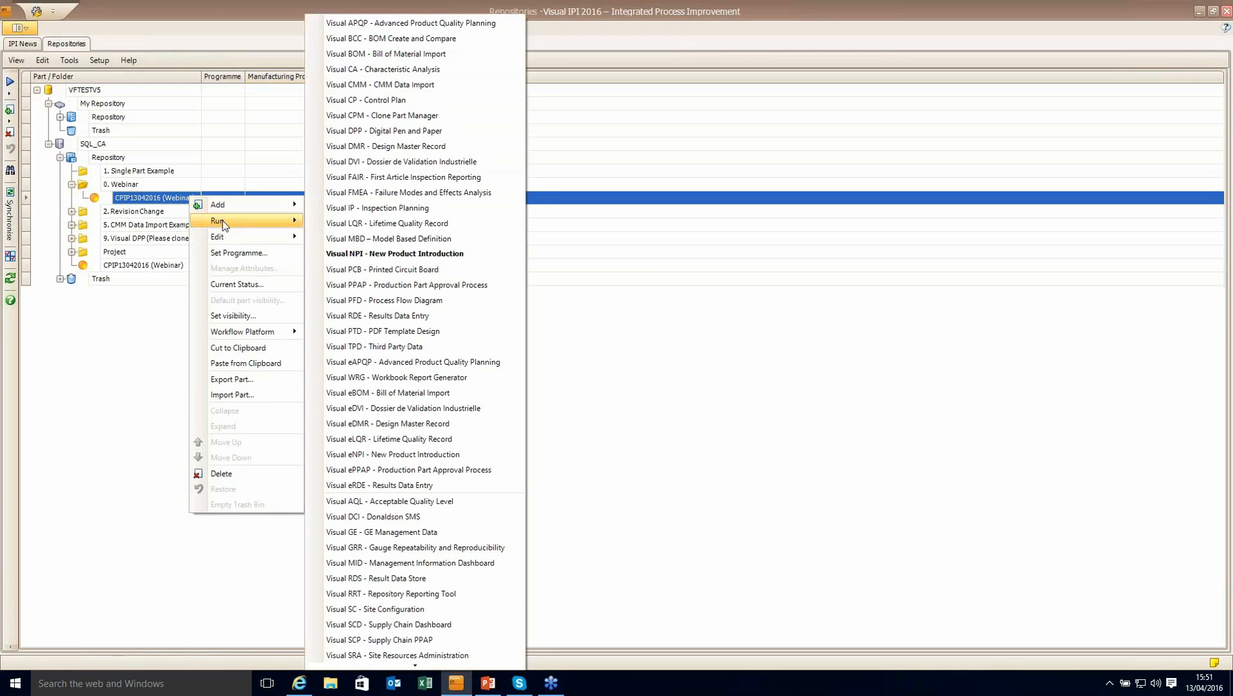
click(445, 486)
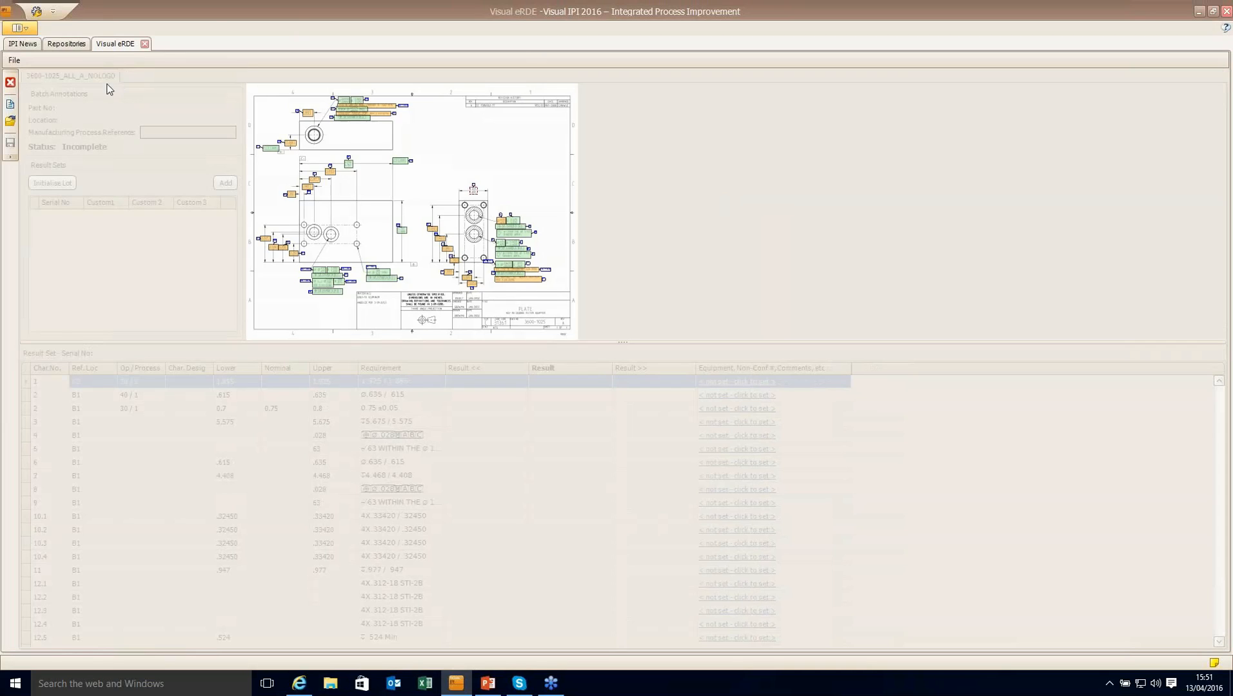
click(11, 105)
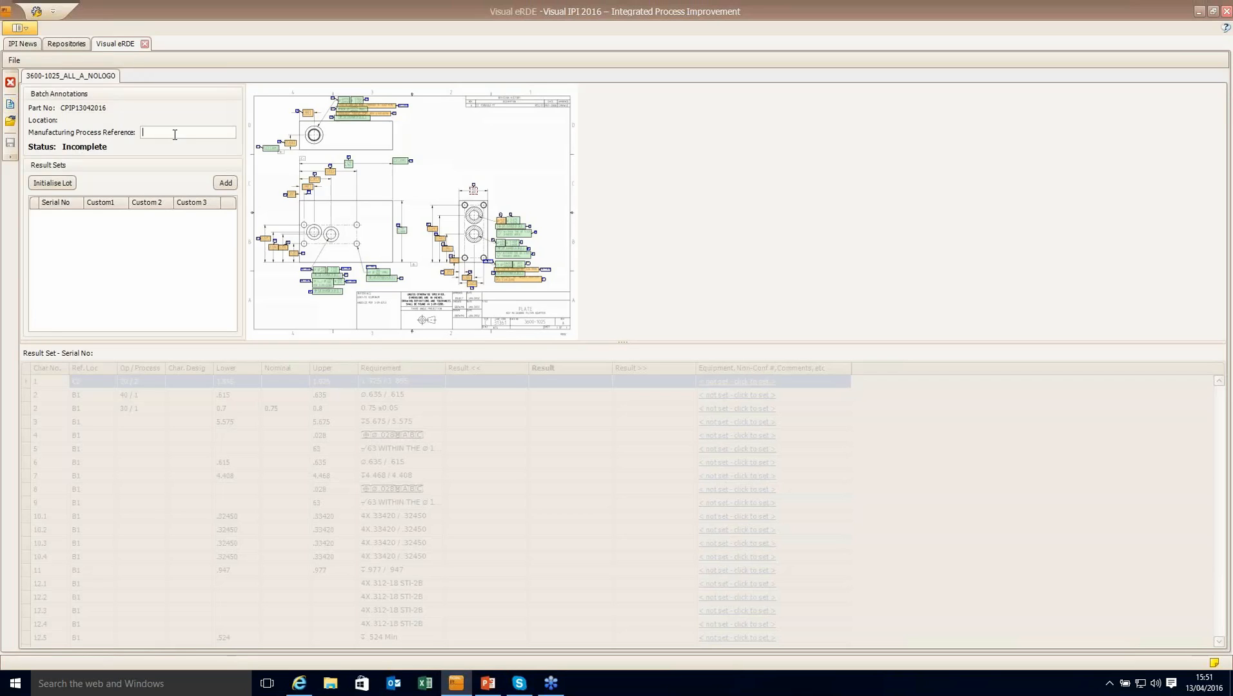
text(GRN12345)
Step: Initialise a lot of 5 result sets with prefix IPI, two-digit numbering and start index 1
click(54, 183)
click(532, 323)
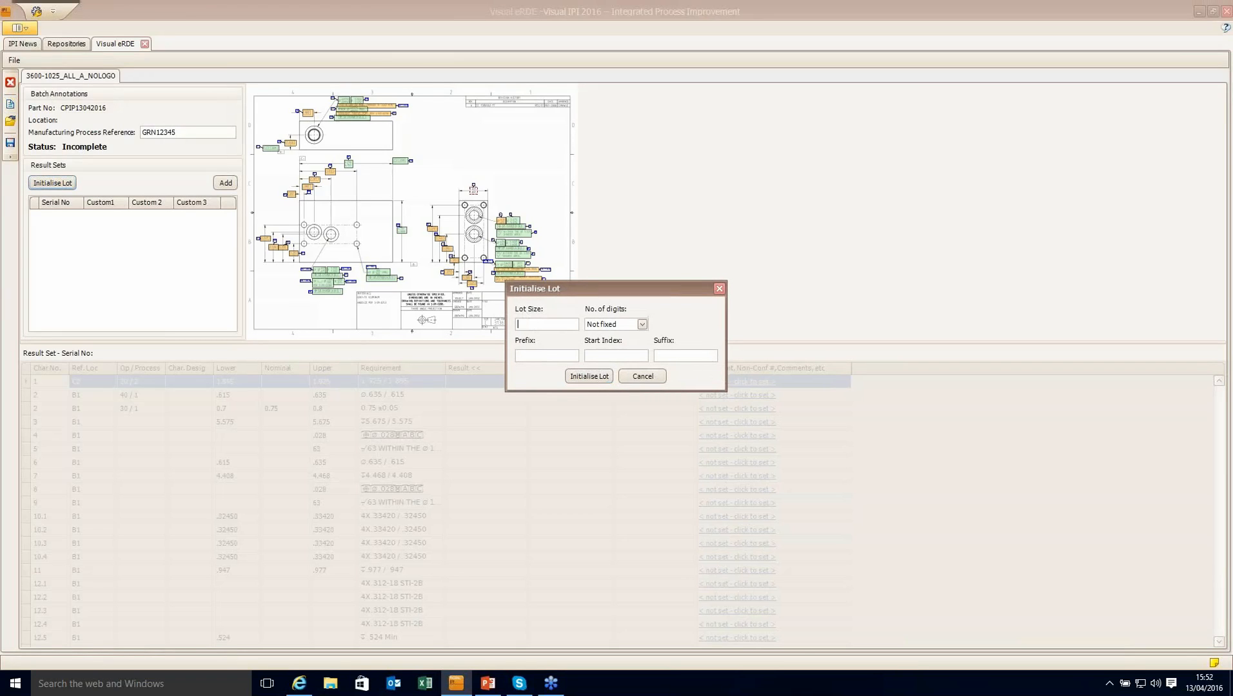
text(5)
text(IPI)
click(632, 324)
click(616, 348)
text(1)
click(589, 377)
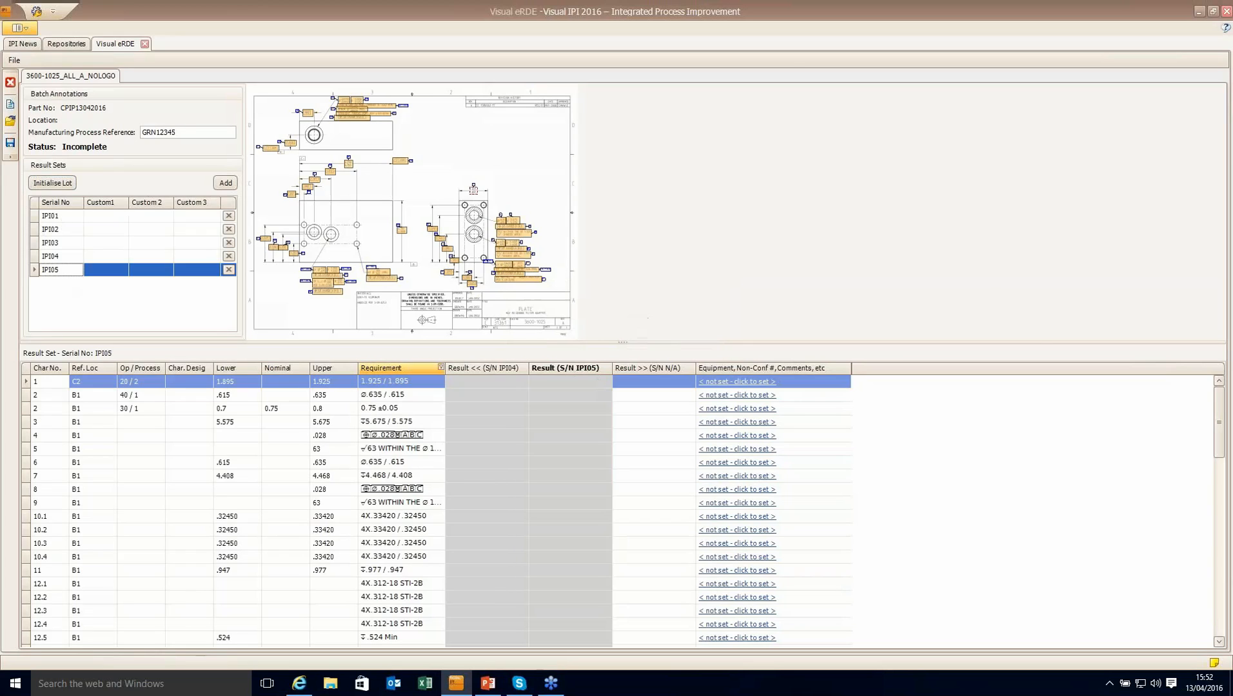
Step: Enter 1.9 as the characteristic 1 result for serial number IPI01
click(570, 382)
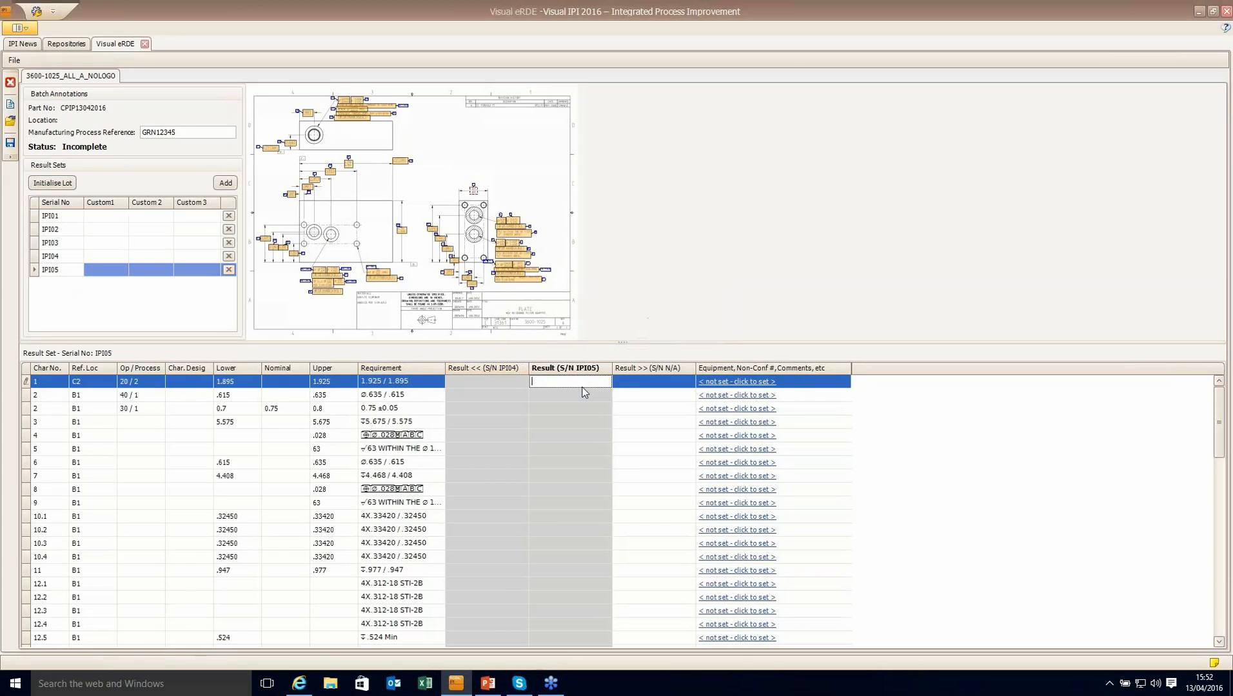
key(Left)
key(Left)
key(Left)
key(Left)
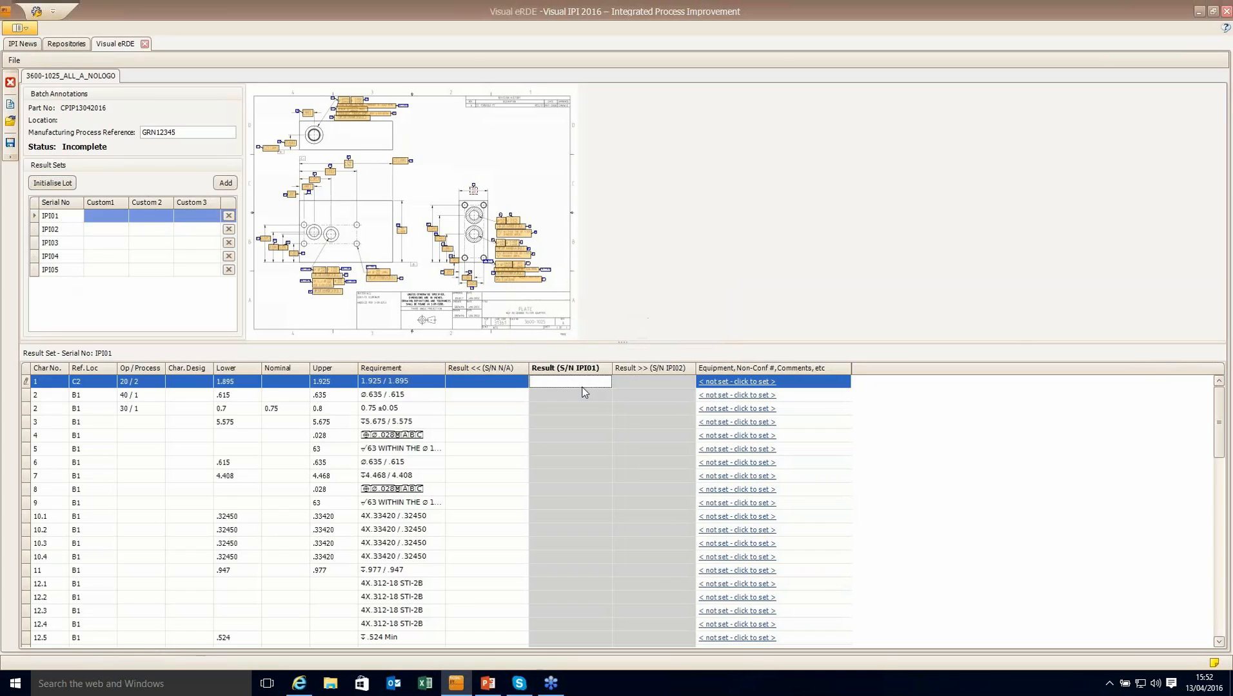
text(1.9)
key(Return)
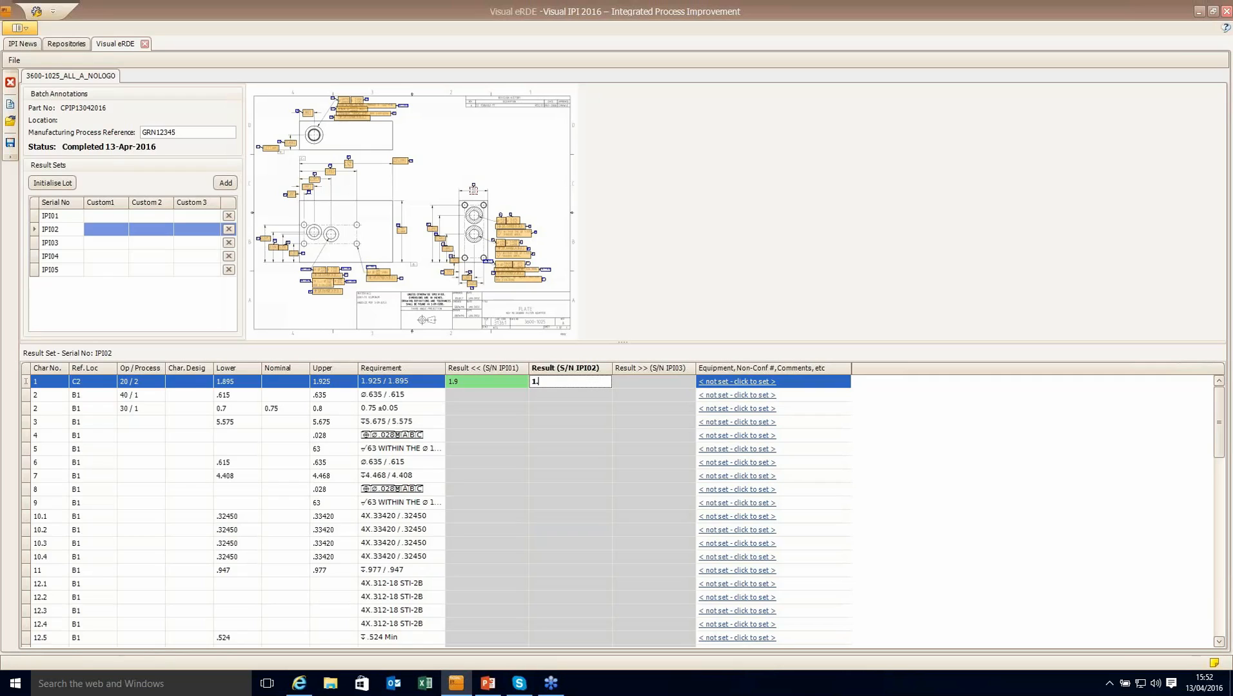
Step: Enter characteristic 1 results of 1.599 for IPI02, 1.899 for IPI03 and 1.92 for IPI04
text(599)
key(Return)
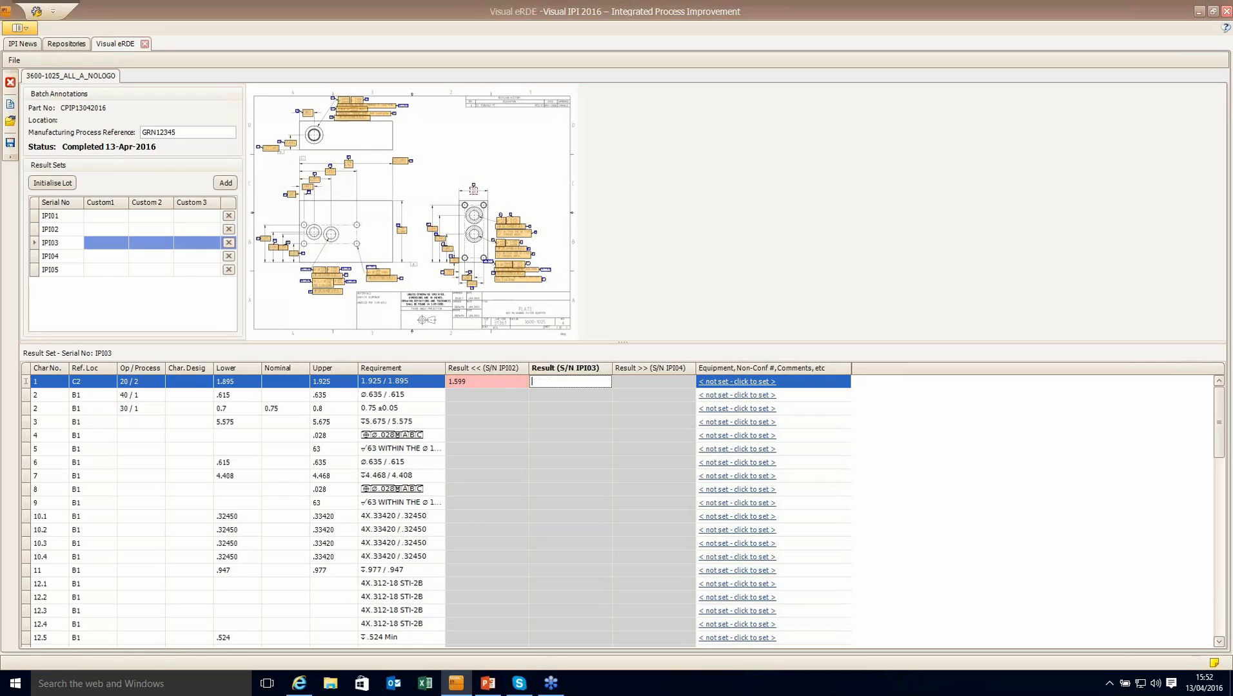
text(1.899)
key(Return)
text(1.92)
key(Return)
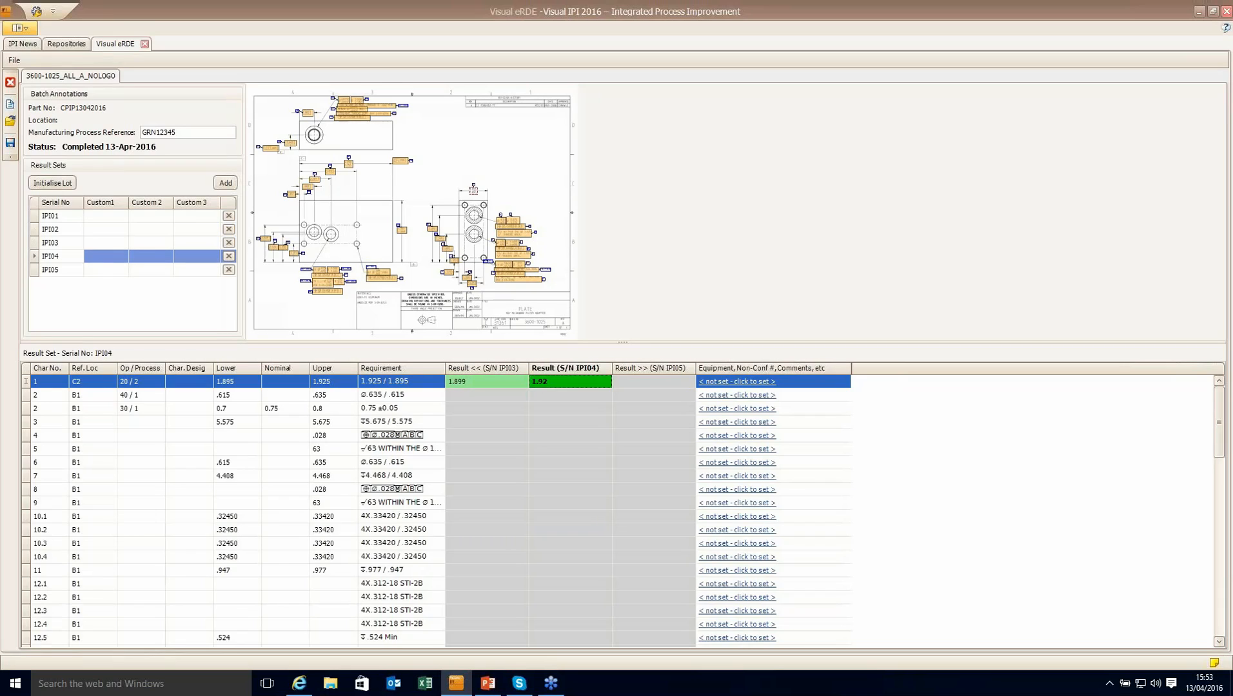
Step: Save the GRN12345 batch results, keeping the local copy of the batch data, and close Visual eRDE
click(11, 142)
click(617, 358)
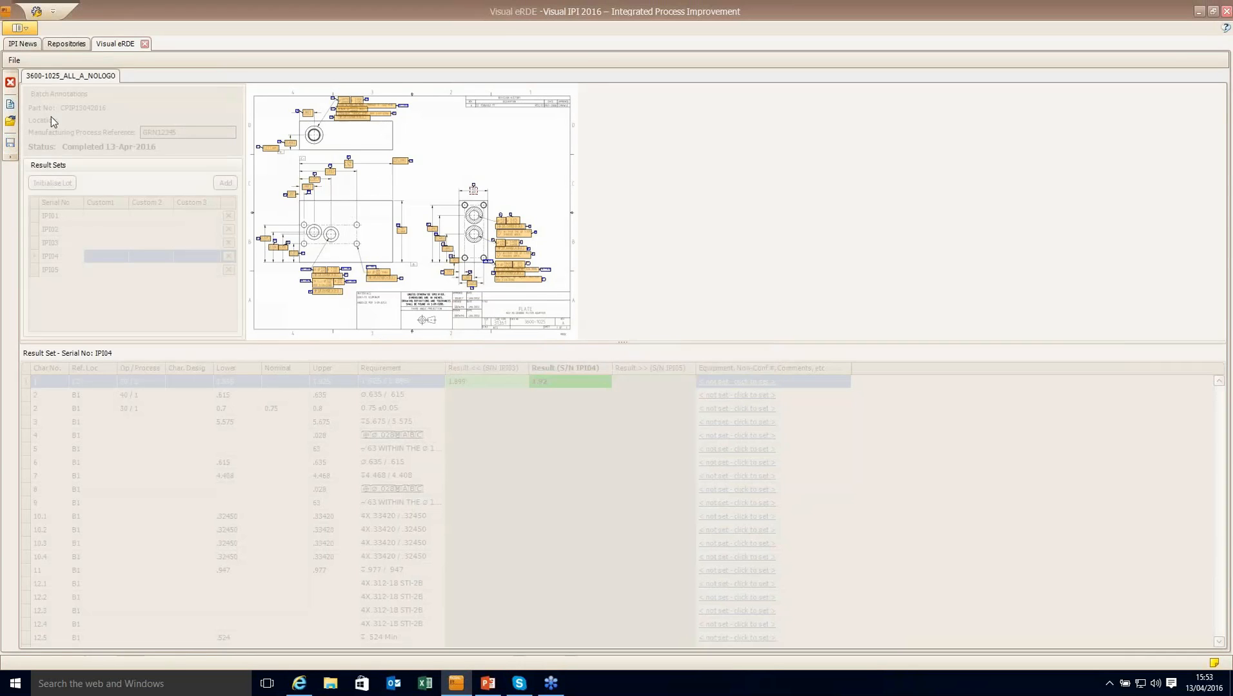
click(14, 60)
click(34, 132)
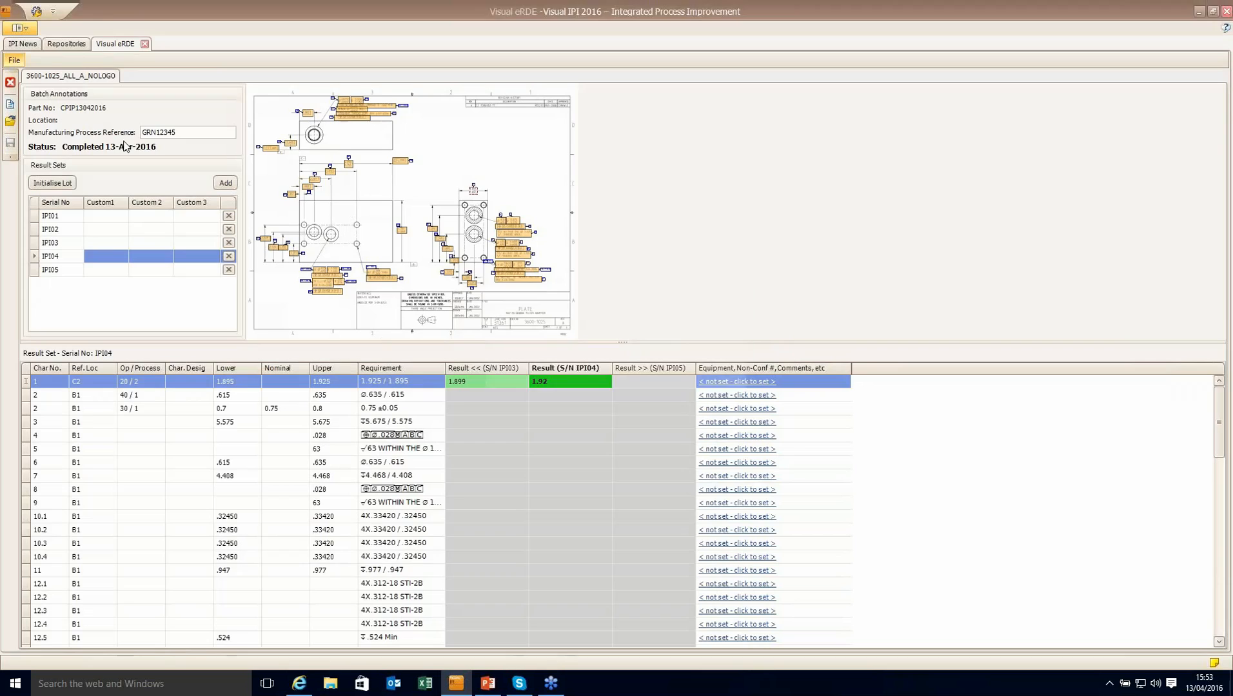
click(540, 337)
click(589, 377)
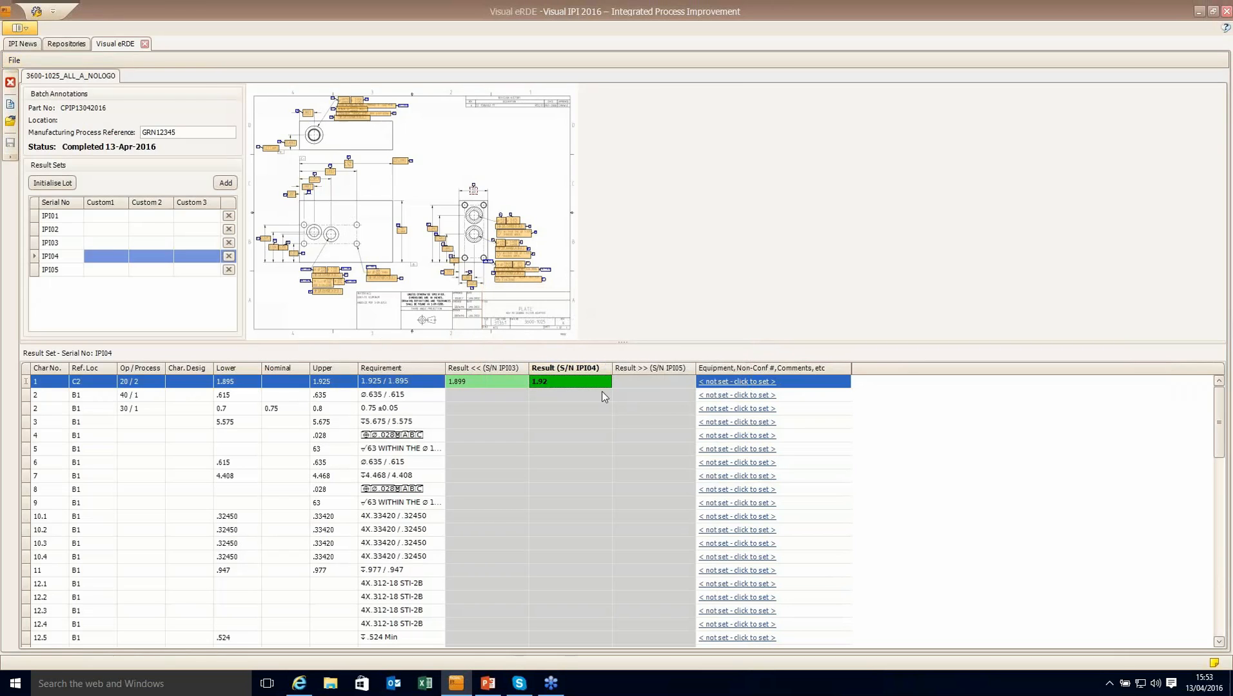
click(10, 142)
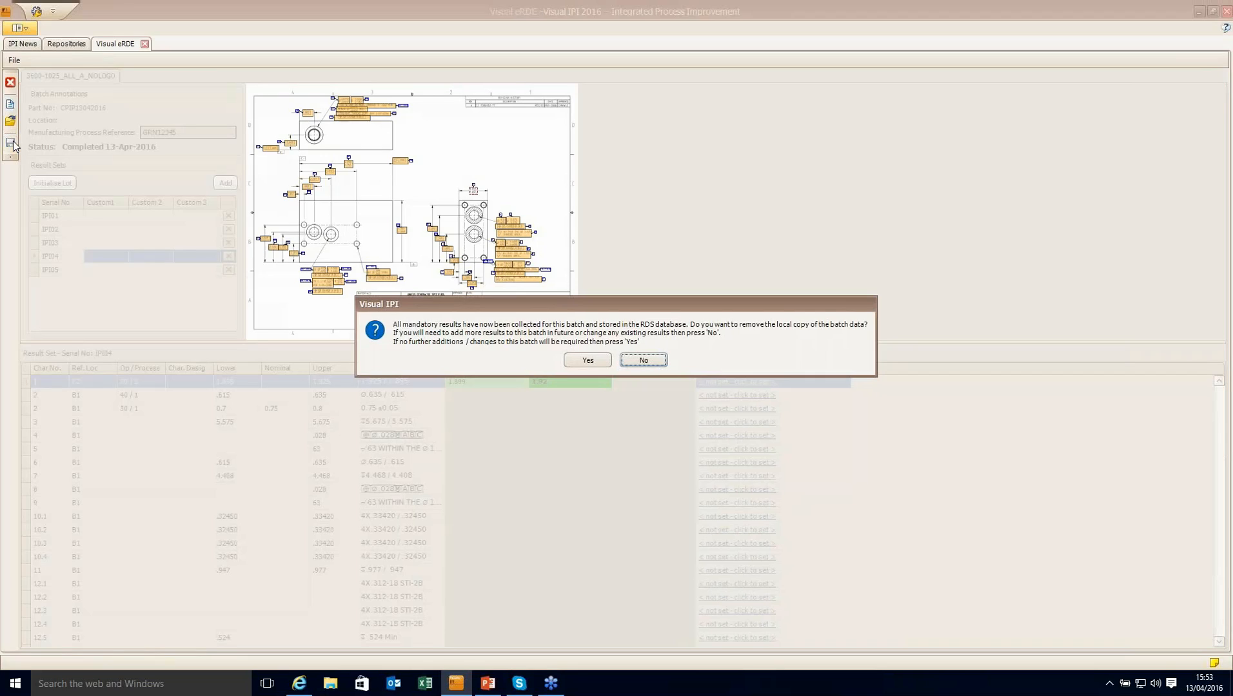
click(651, 361)
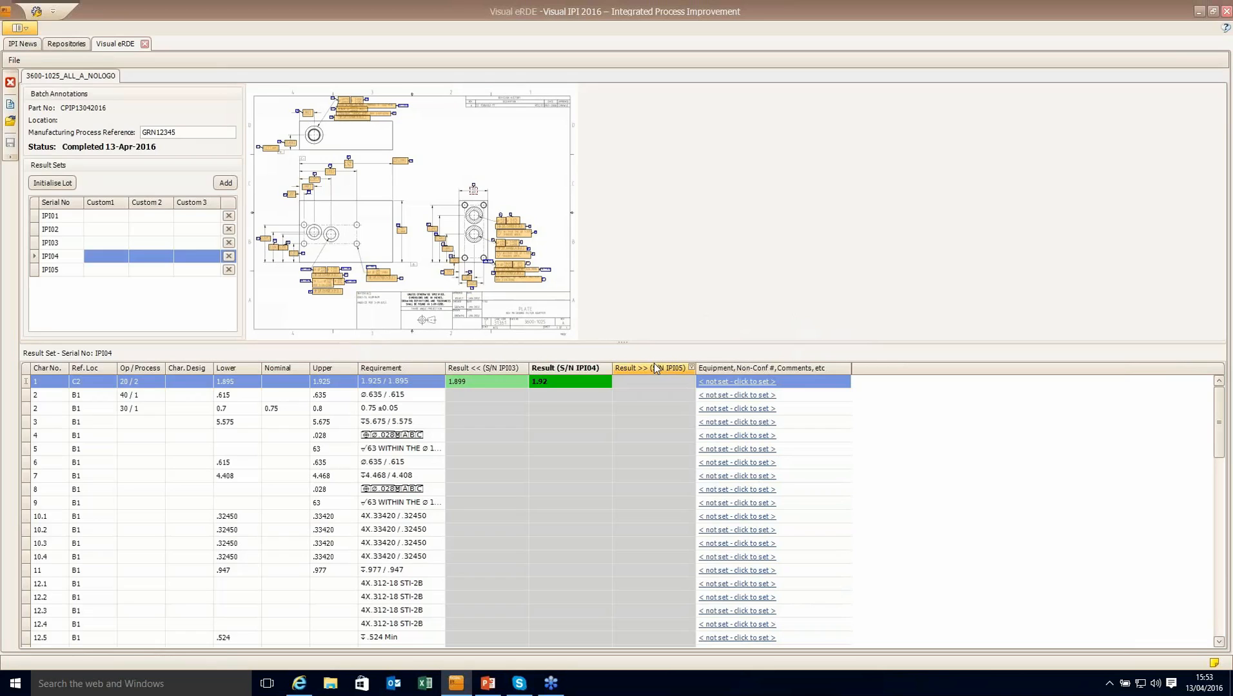
click(144, 45)
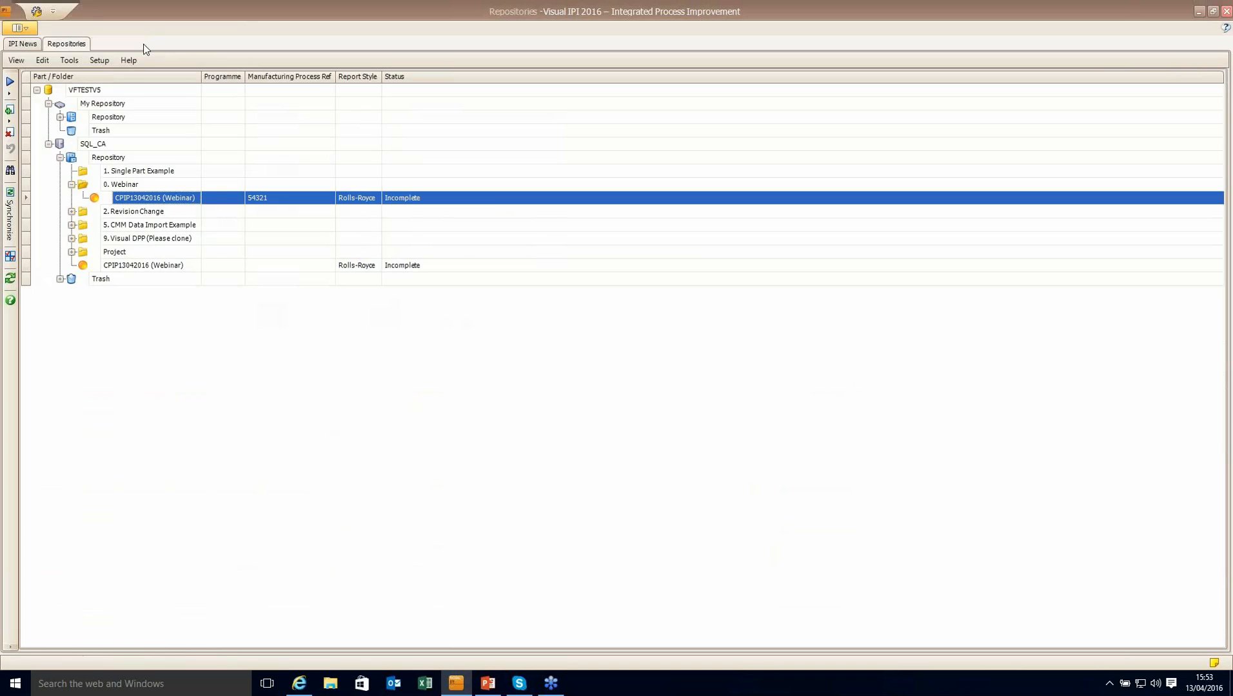
Step: Run Visual RDS - Result Data Store for part CPIP13042016 in the Webinar folder and list all stored results without filter conditions
right_click(134, 196)
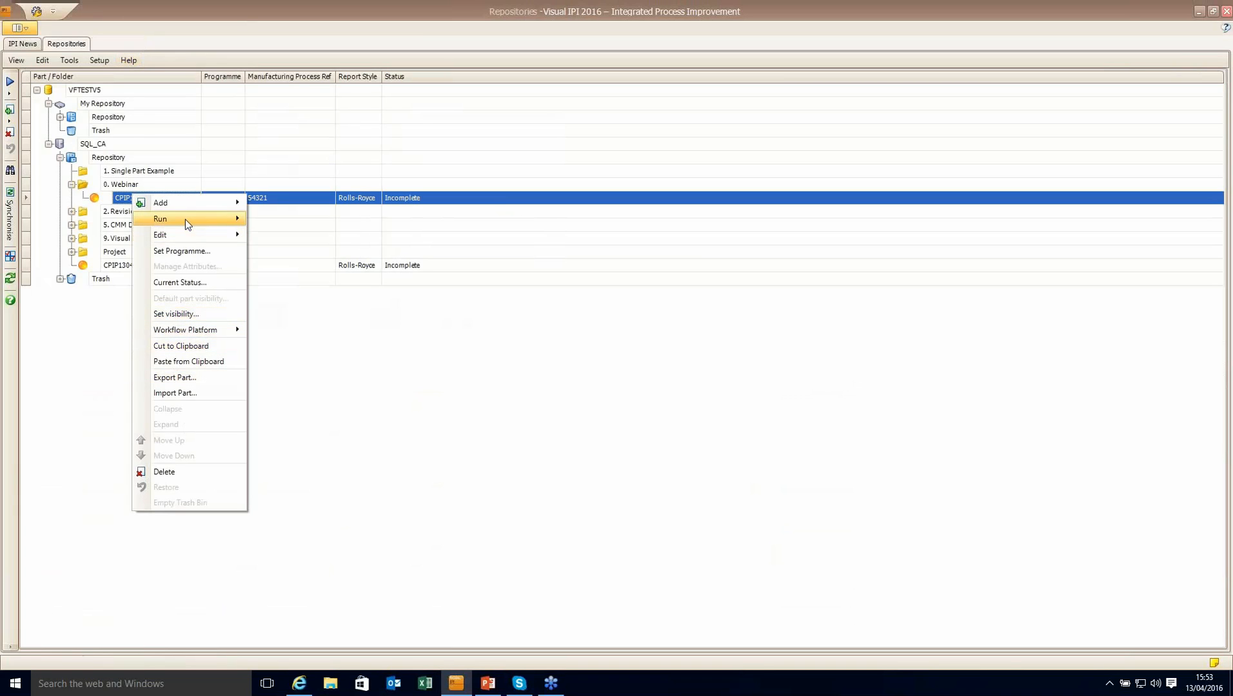
mouse_move(185, 220)
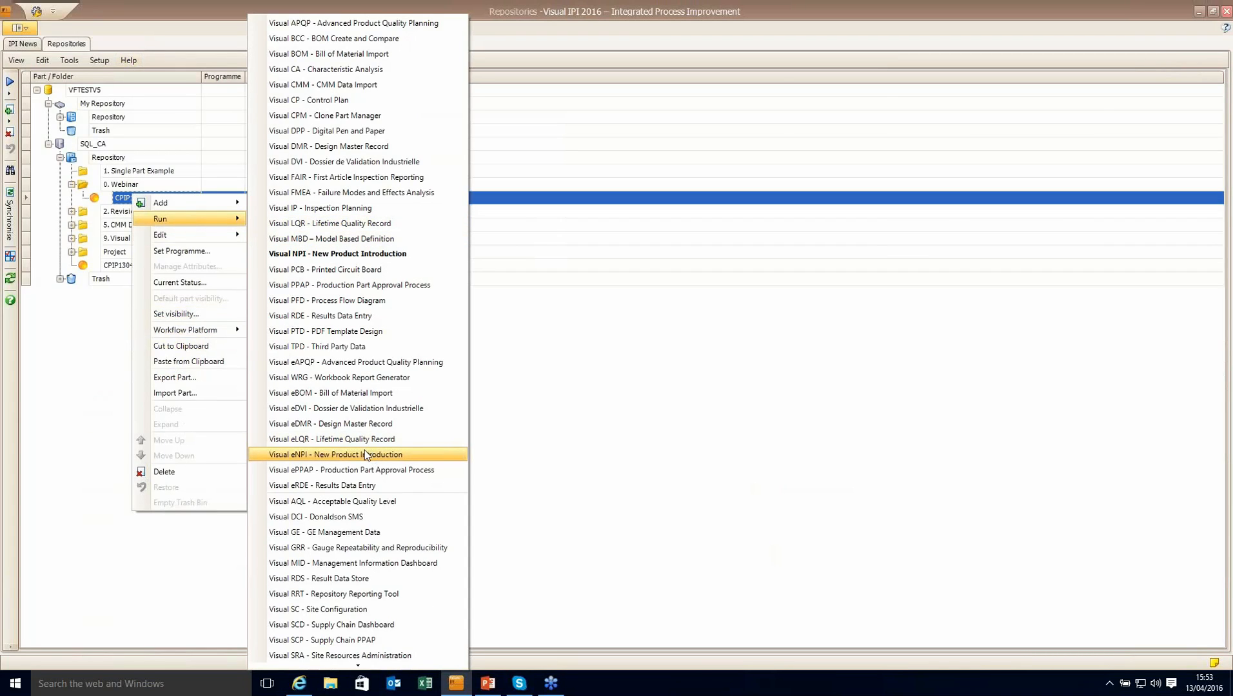
click(336, 577)
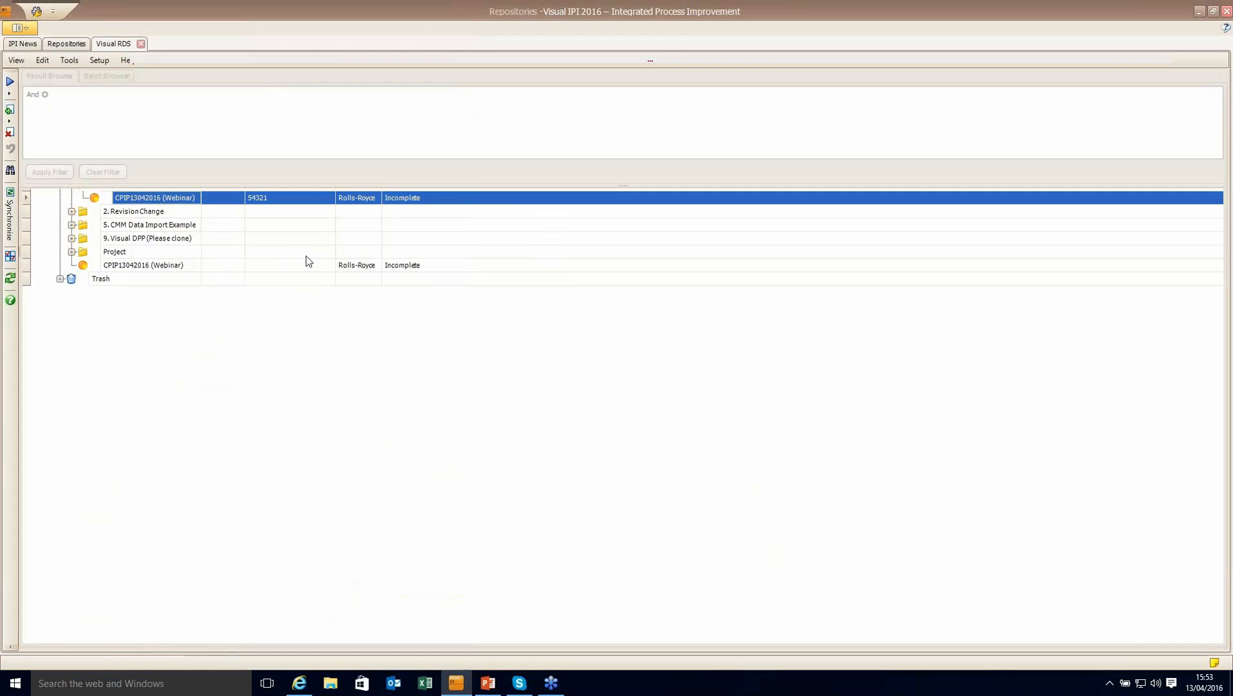
click(50, 172)
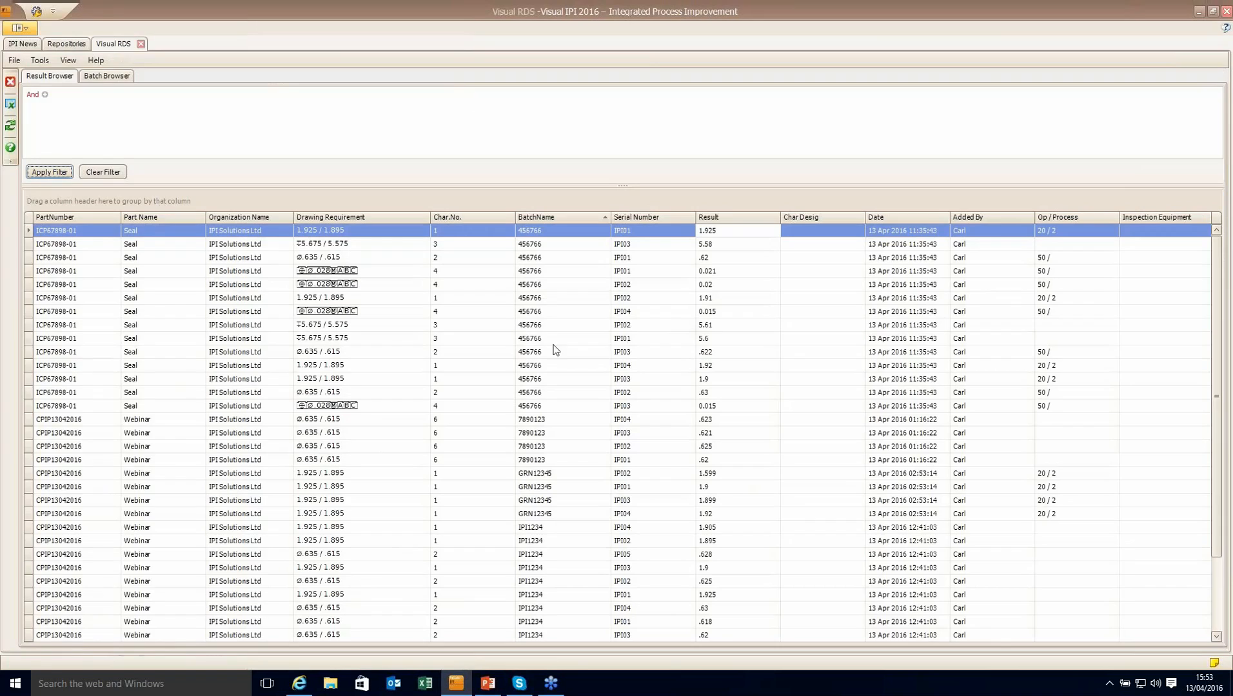
scroll(110, 276, down, 2)
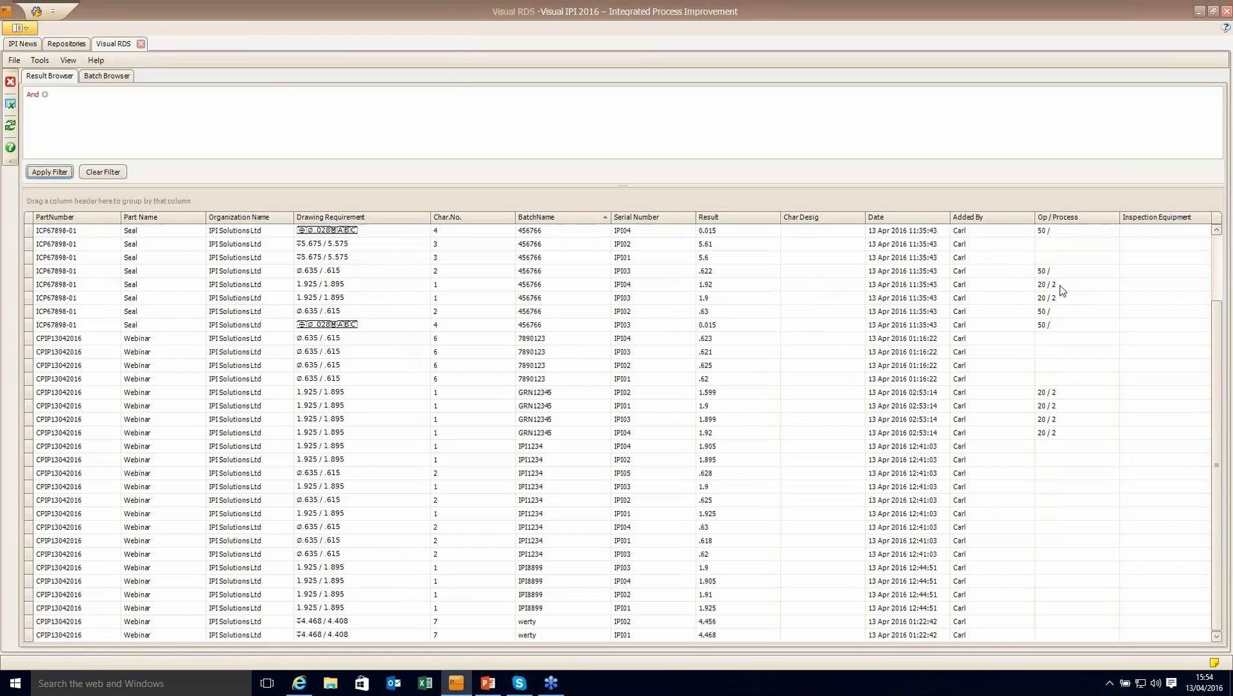
Step: Show the batch-level Cp and Cpk data for part number CPIP13042016 across all batch names
click(108, 77)
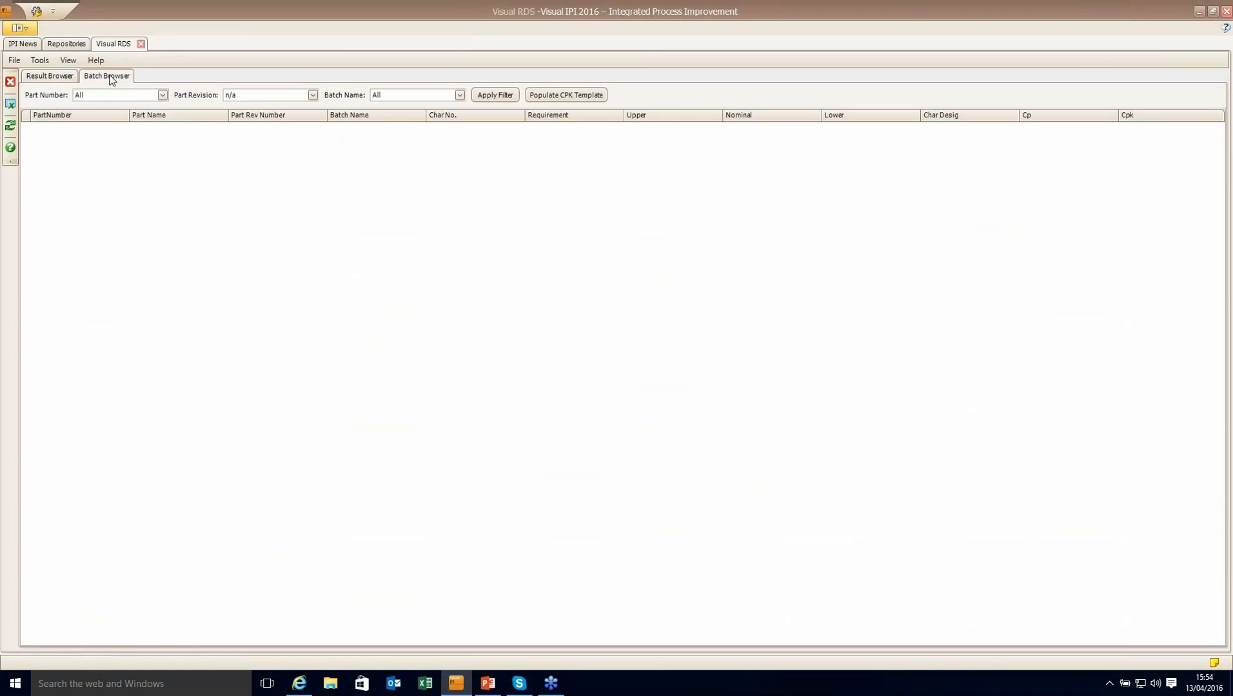
click(163, 95)
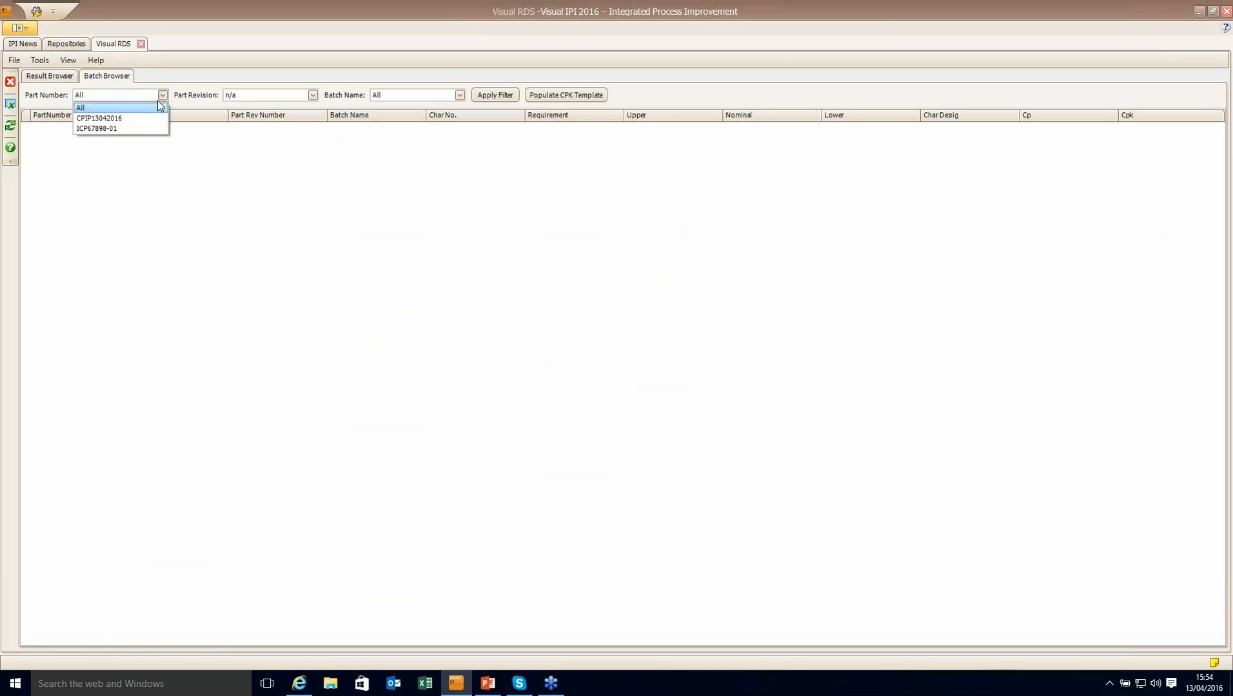
click(137, 119)
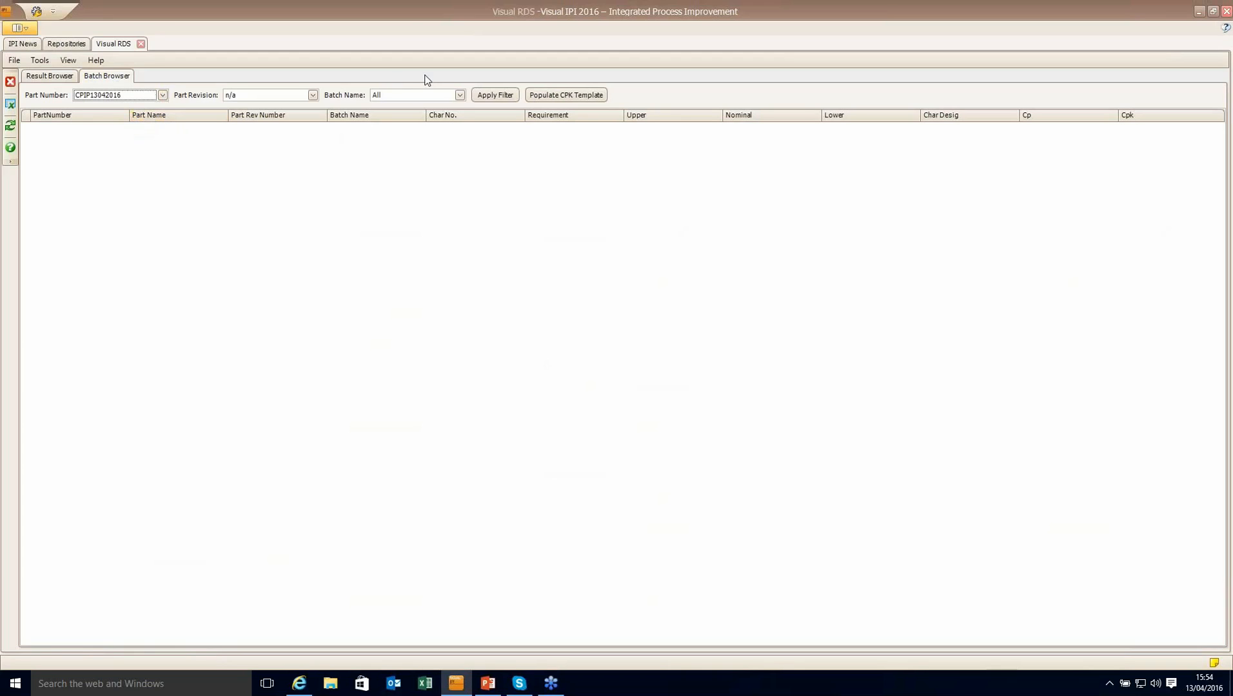
click(458, 95)
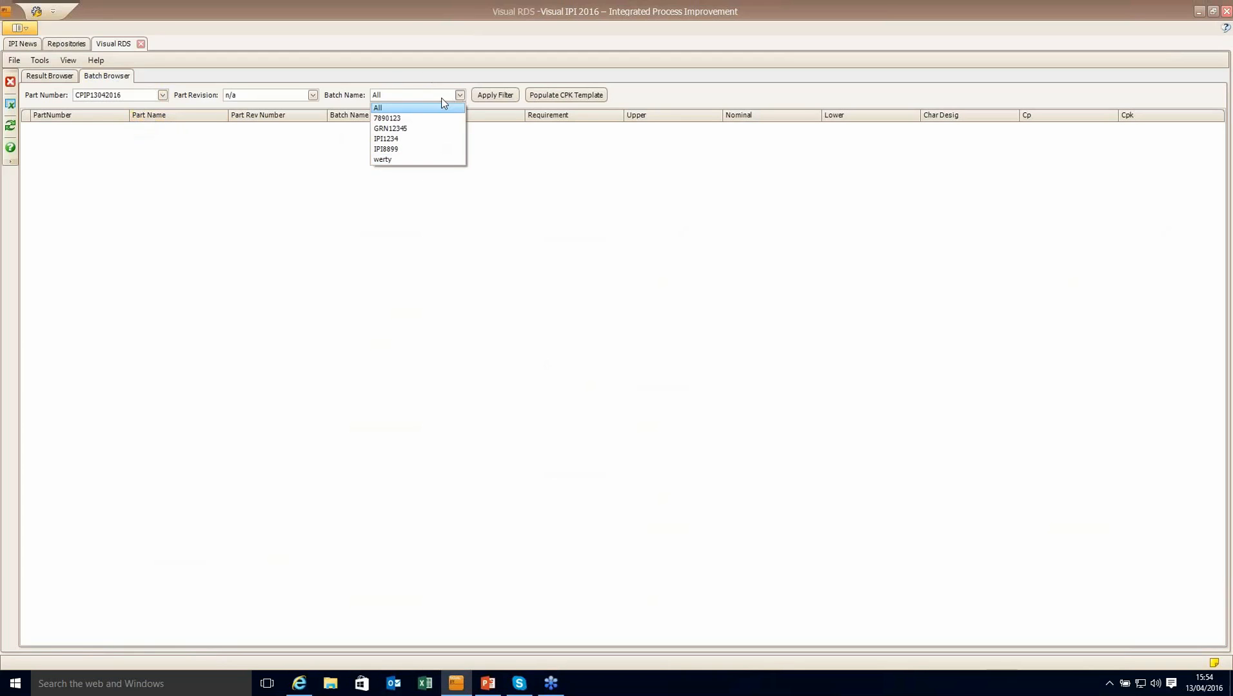
click(494, 95)
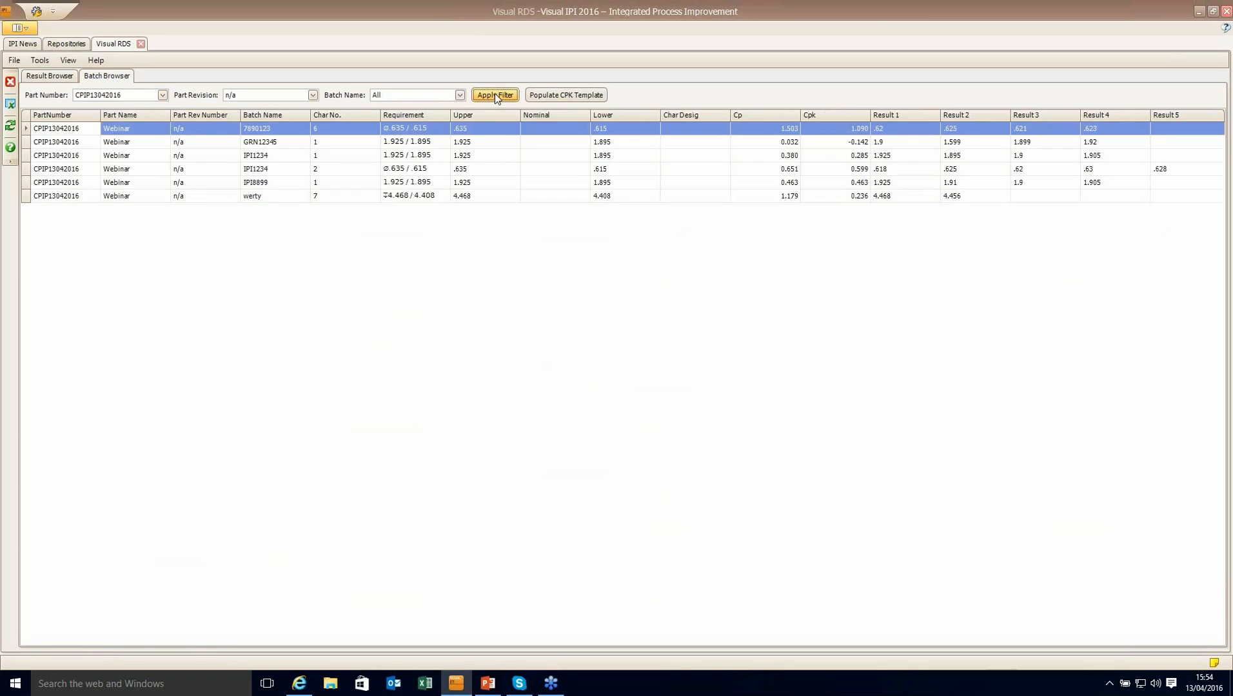